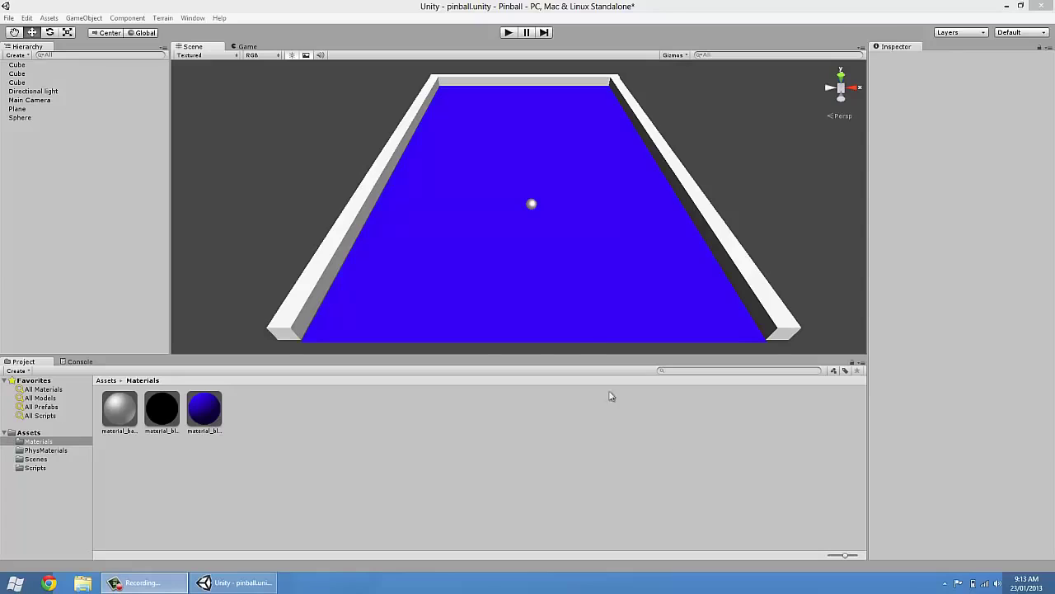
Rename the cube that forms the far wall of the board as TopBoundary.
{"action": "mouse_move", "coordinate": [601, 293]}
{"action": "right_mouse_down"}
{"action": "mouse_move", "coordinate": [590, 285]}
{"action": "mouse_move", "coordinate": [592, 297]}
{"action": "right_mouse_up"}
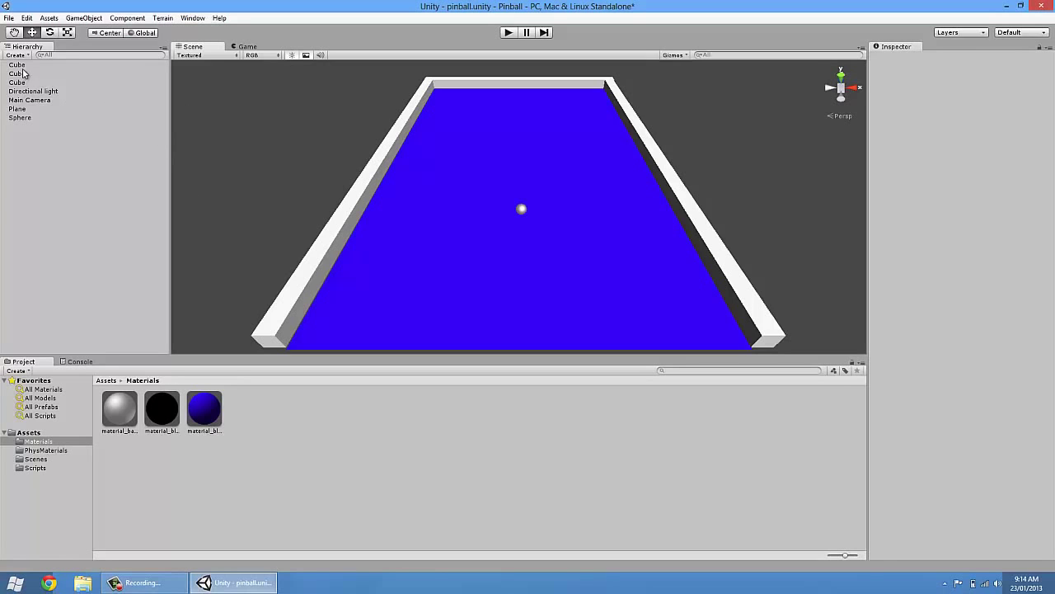
{"action": "left_click", "coordinate": [391, 149]}
{"action": "left_click", "coordinate": [493, 76]}
{"action": "left_click", "coordinate": [497, 83]}
{"action": "left_click", "coordinate": [648, 124]}
{"action": "left_click", "coordinate": [94, 175]}
{"action": "left_click", "coordinate": [33, 66]}
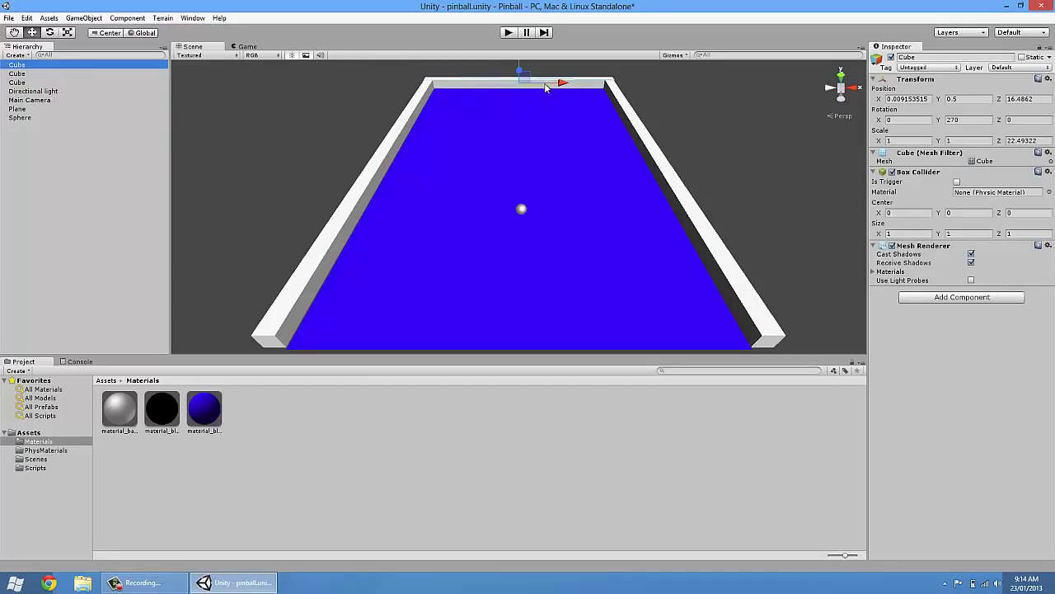
{"action": "left_click", "coordinate": [33, 74]}
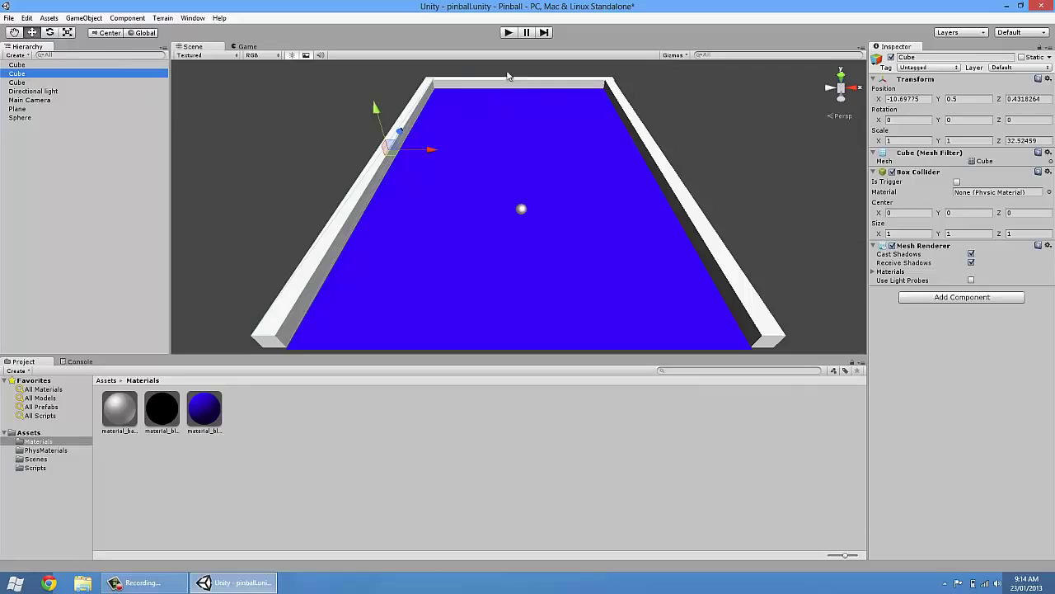
{"action": "left_click", "coordinate": [34, 65]}
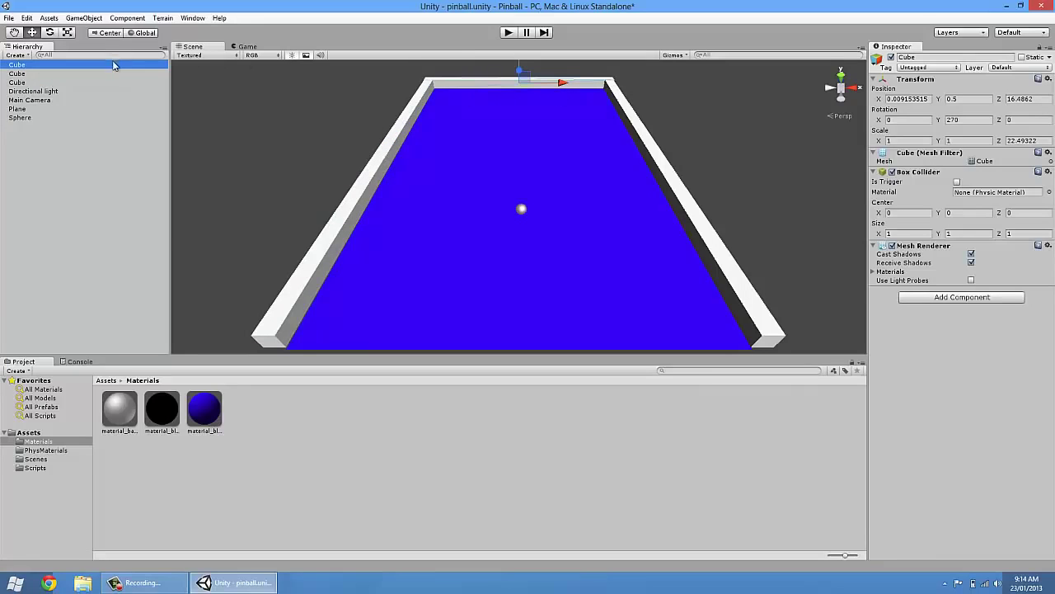
{"action": "right_click", "coordinate": [29, 66]}
{"action": "left_click", "coordinate": [57, 113]}
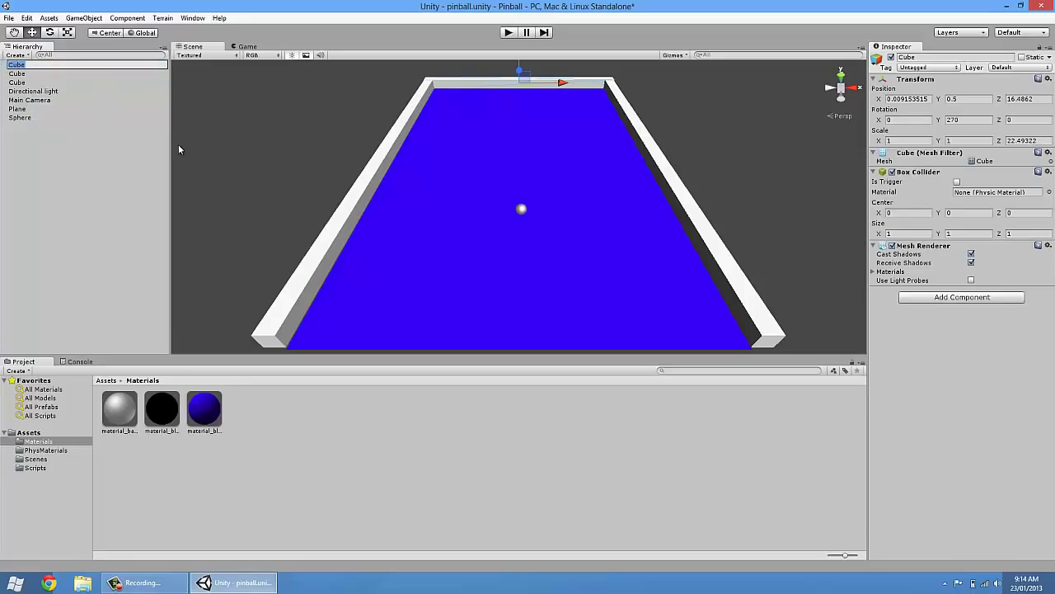
{"action": "type", "text": "TopBoundary"}
{"action": "key", "text": "Return"}
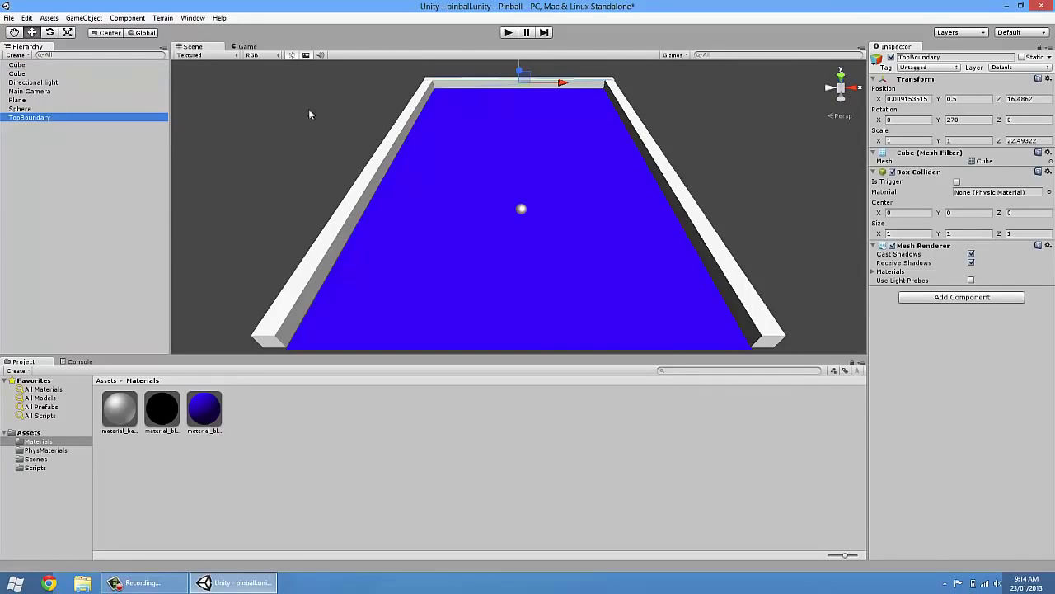
Rename the left wall cube as LeftBoundary and the right wall cube as RightBoundary.
{"action": "left_click", "coordinate": [18, 64]}
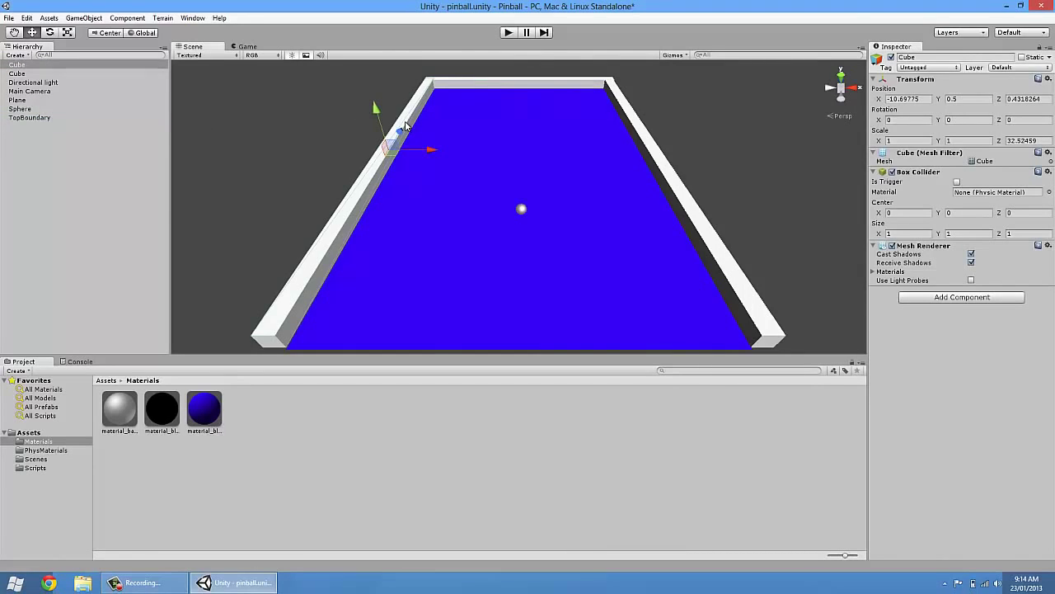
{"action": "left_click", "coordinate": [23, 65]}
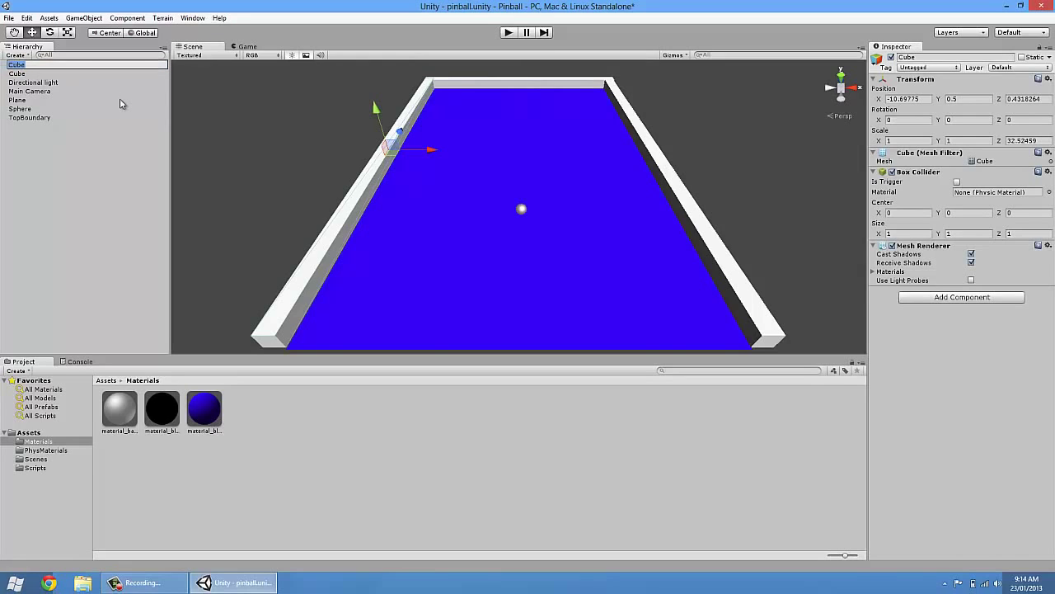
{"action": "type", "text": "LeftBoundary"}
{"action": "key", "text": "Return"}
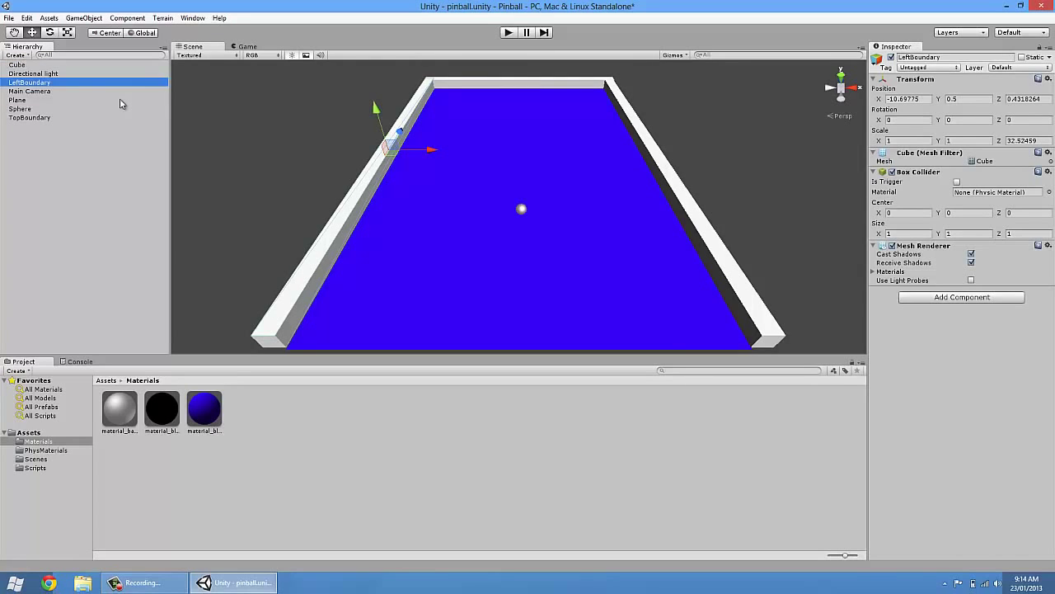
{"action": "left_click", "coordinate": [674, 177]}
{"action": "left_click", "coordinate": [27, 66]}
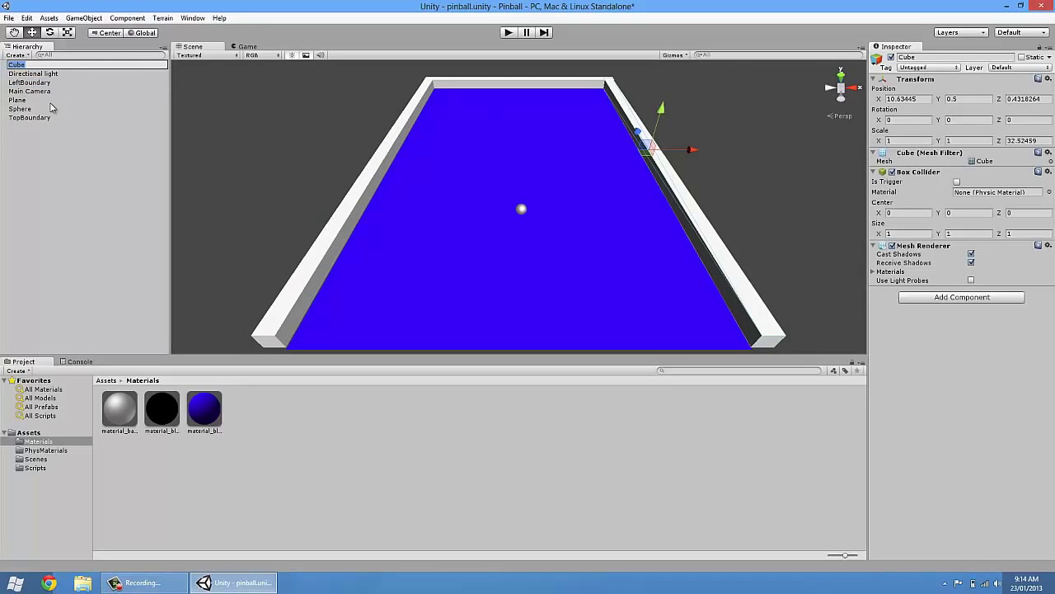
{"action": "type", "text": "RightBoundary"}
{"action": "key", "text": "Return"}
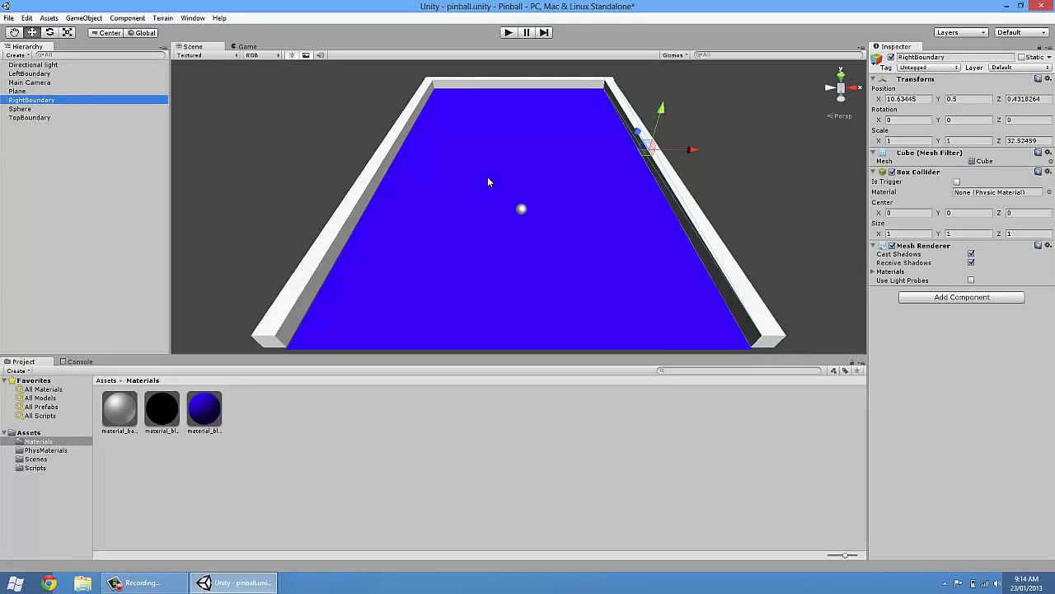
Rename the blue plane as Floor and the sphere as Ball.
{"action": "left_click", "coordinate": [487, 183]}
{"action": "left_click", "coordinate": [30, 92]}
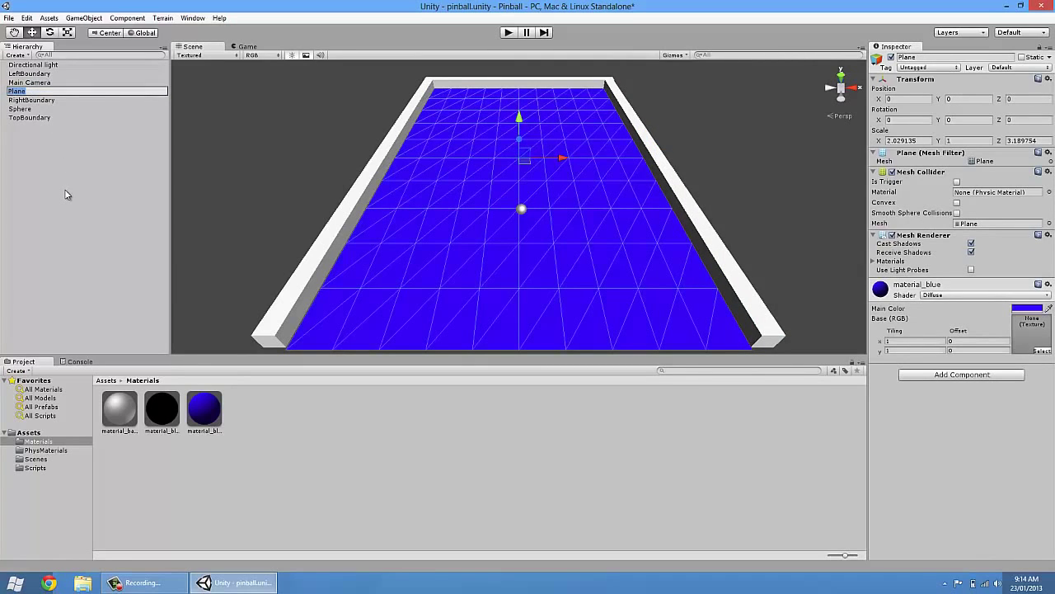
{"action": "type", "text": "Floor"}
{"action": "key", "text": "Return"}
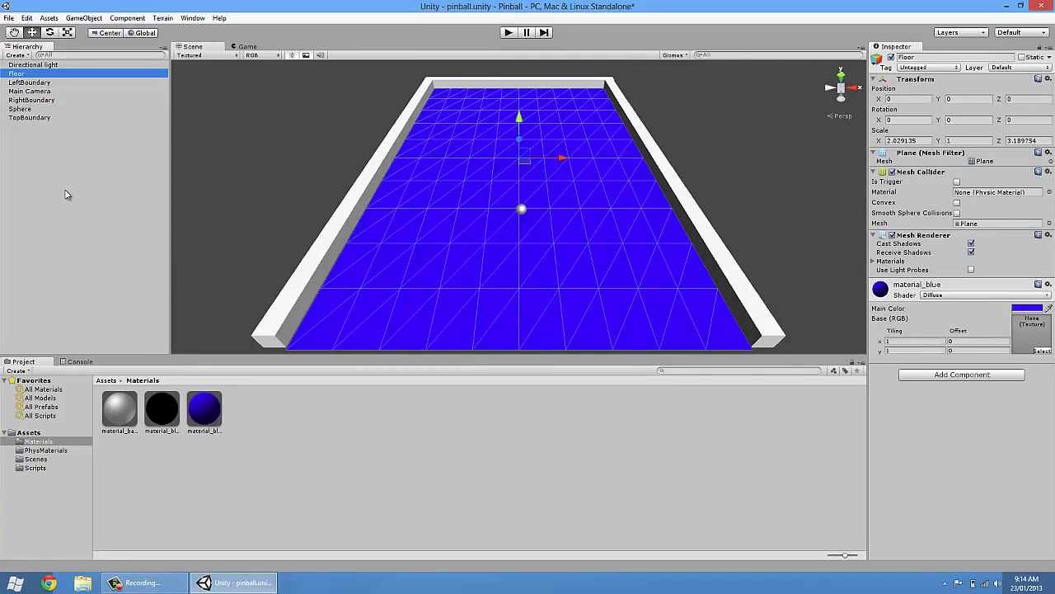
{"action": "left_click", "coordinate": [22, 109]}
{"action": "key", "text": "F2"}
{"action": "type", "text": "Ball"}
{"action": "key", "text": "Return"}
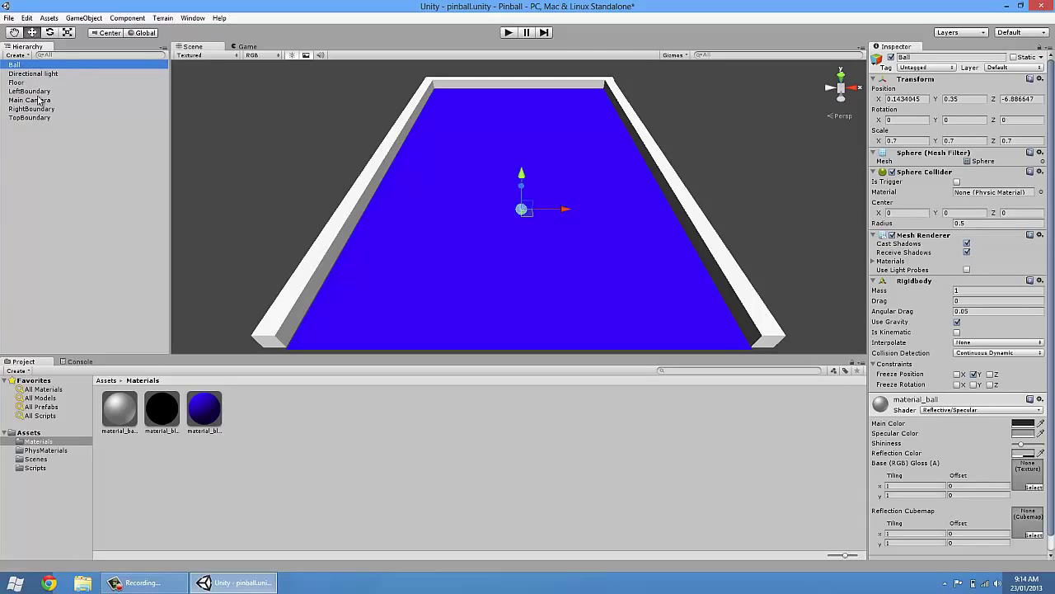
{"action": "left_click", "coordinate": [48, 74]}
{"action": "left_click", "coordinate": [48, 100]}
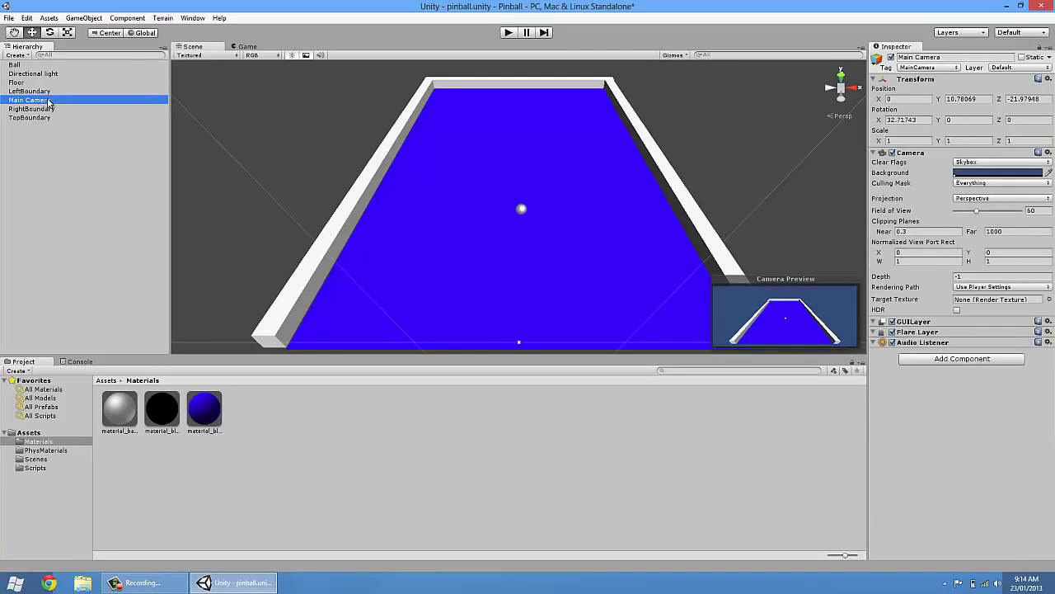
{"action": "left_click", "coordinate": [336, 149]}
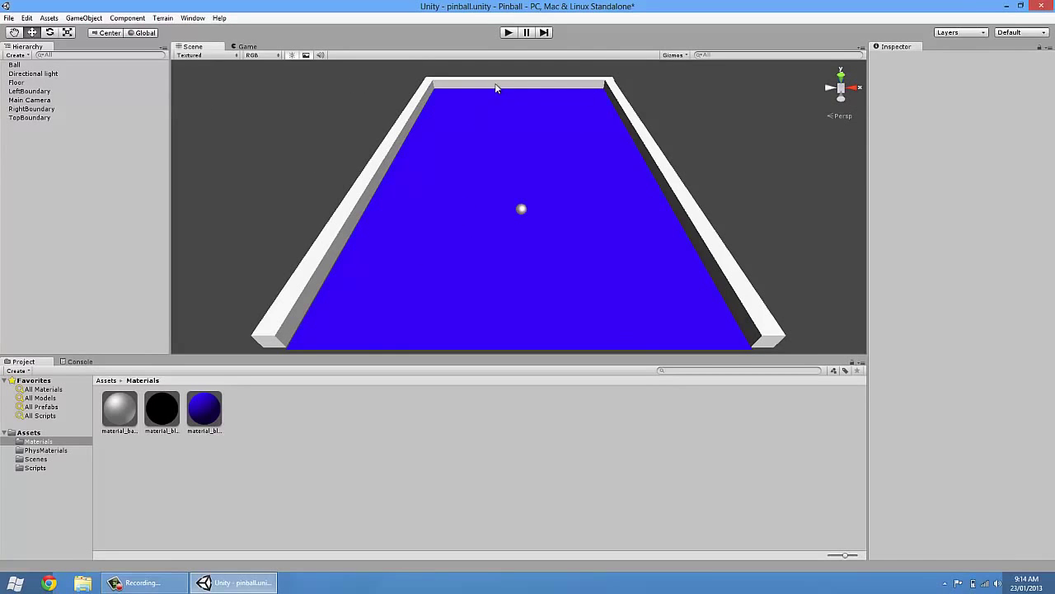
{"action": "left_click", "coordinate": [446, 113]}
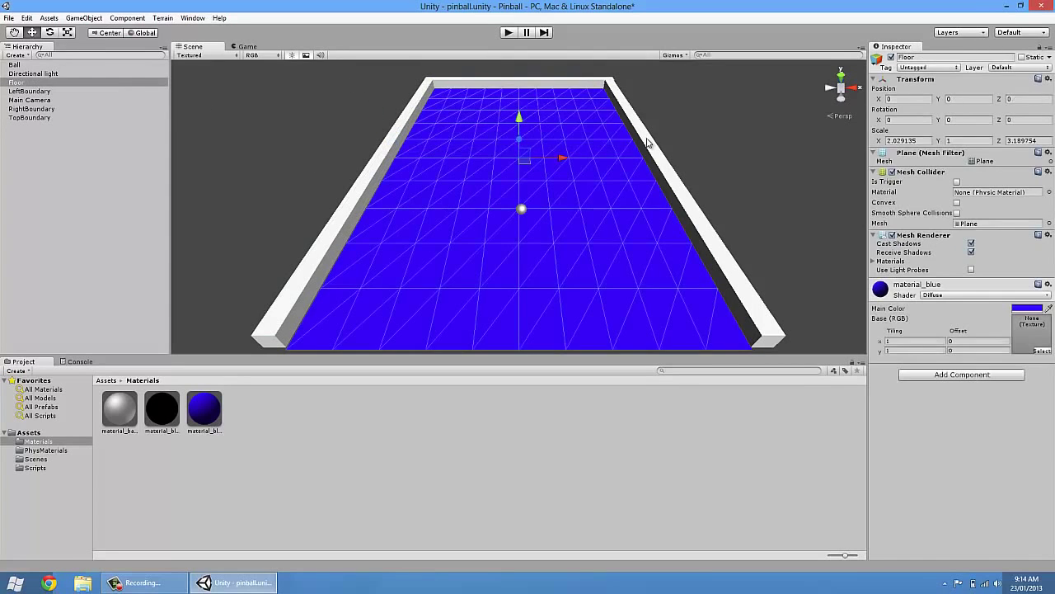
{"action": "left_click", "coordinate": [675, 129]}
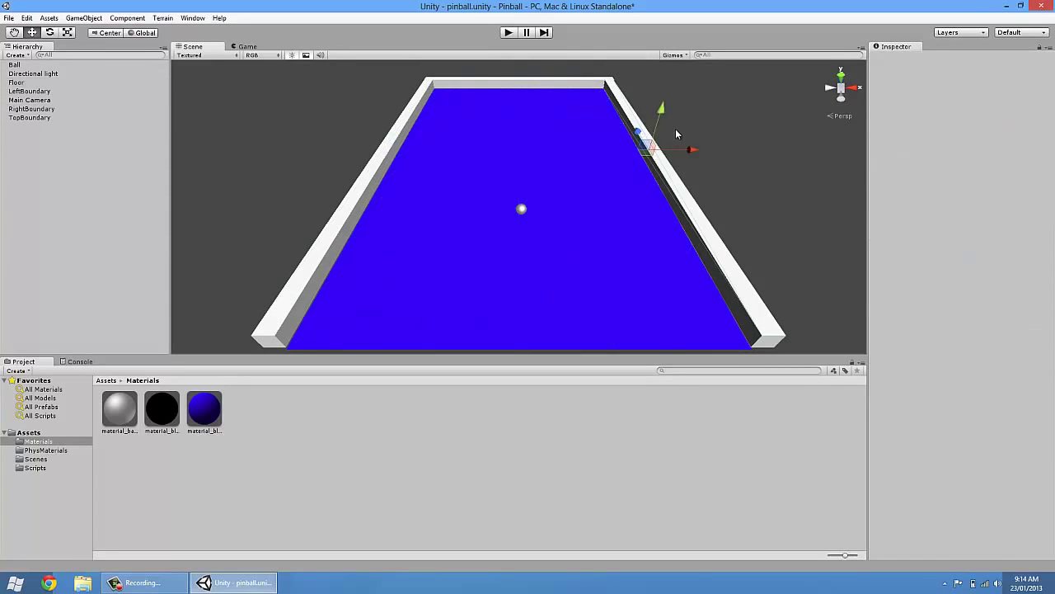
Create an empty game object and name it Board.
{"action": "left_click", "coordinate": [82, 18]}
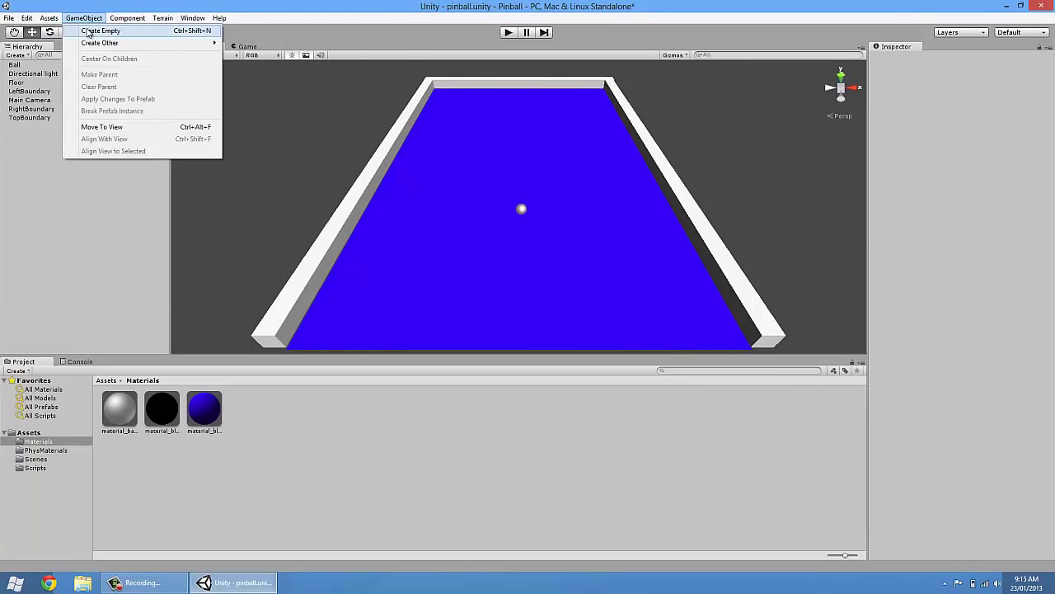
{"action": "left_click", "coordinate": [89, 32]}
{"action": "left_click", "coordinate": [63, 90]}
{"action": "type", "text": "Board"}
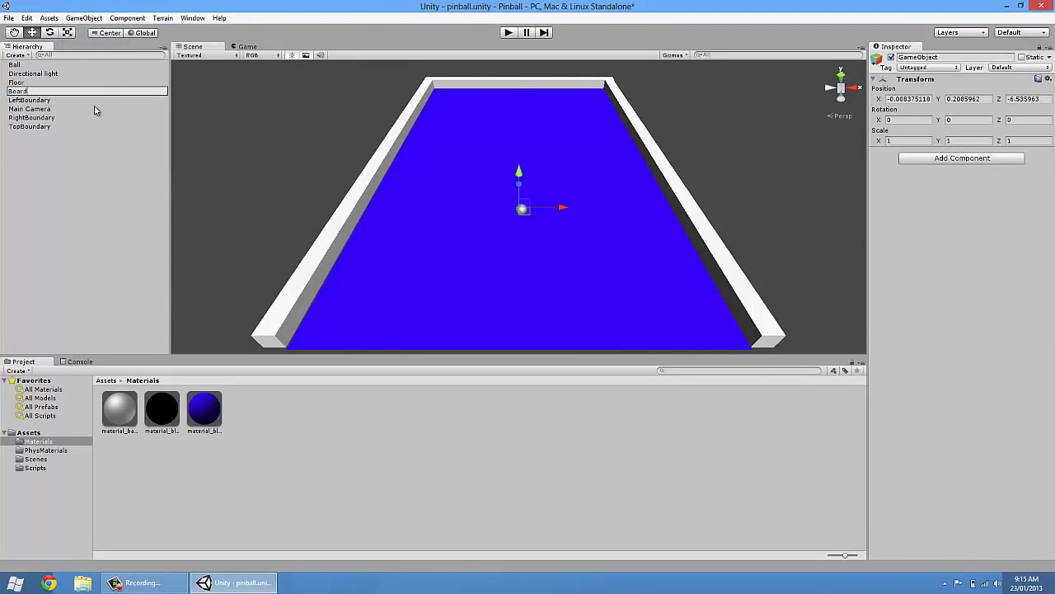
{"action": "key", "text": "Return"}
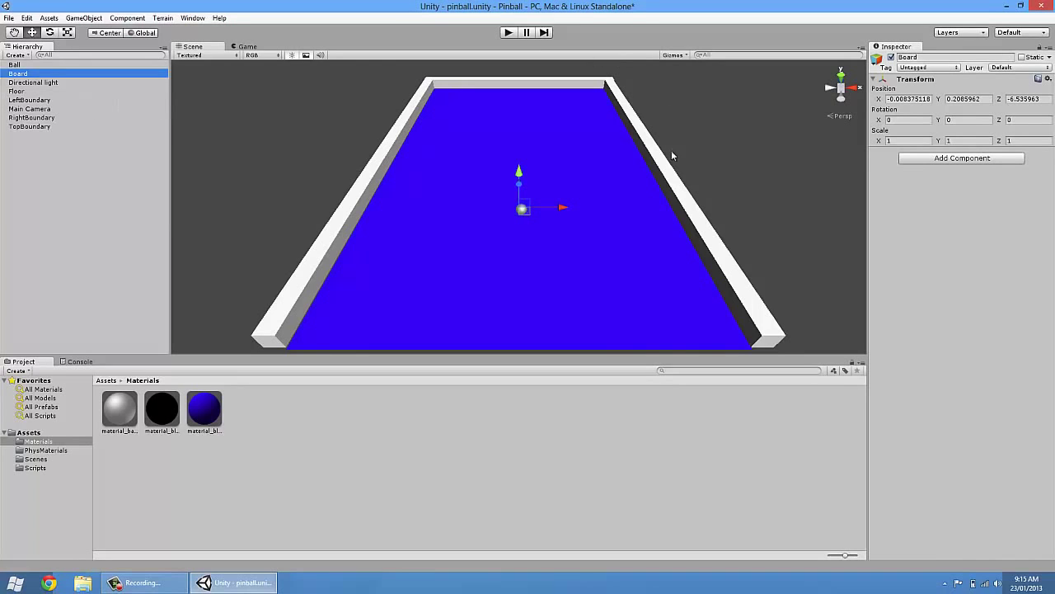
Make Floor, TopBoundary, RightBoundary and LeftBoundary children of the Board object.
{"action": "left_click_drag", "start_coordinate": [30, 93], "coordinate": [25, 74]}
{"action": "left_click", "coordinate": [37, 118]}
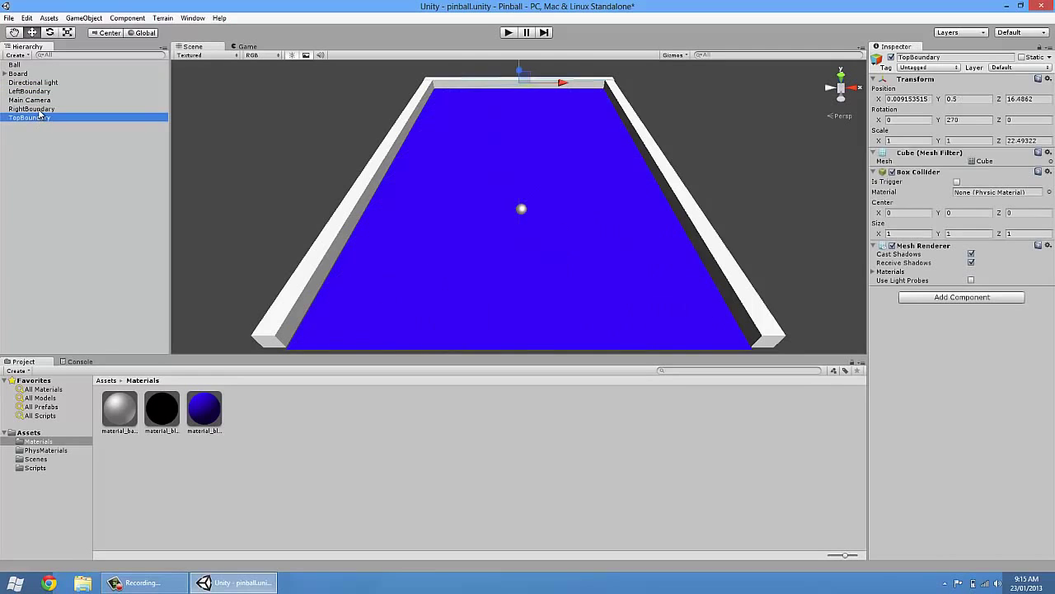
{"action": "left_click", "coordinate": [41, 109], "text": "ctrl"}
{"action": "left_click", "coordinate": [43, 92], "text": "ctrl"}
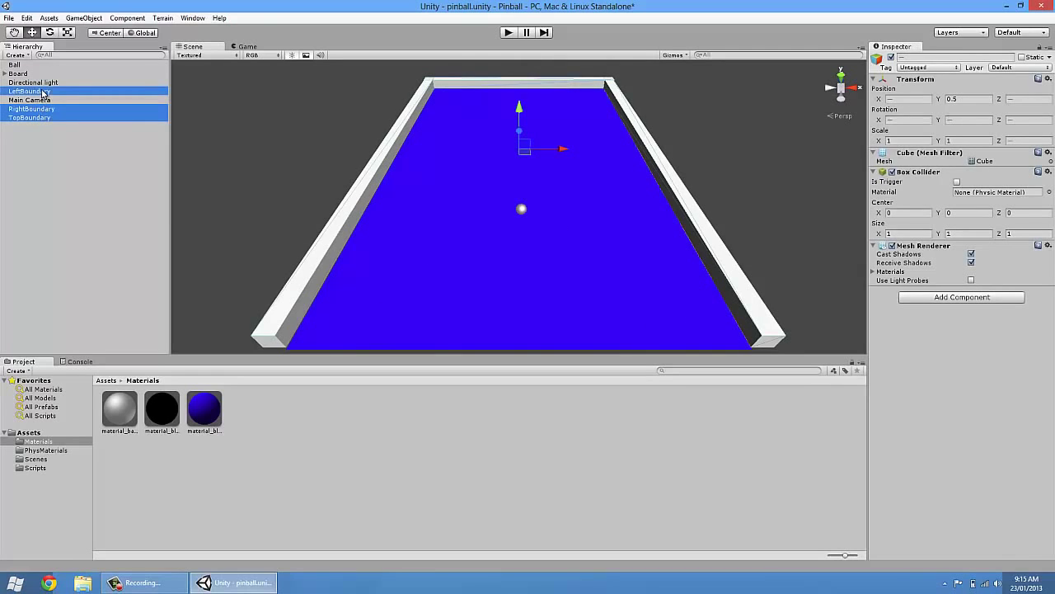
{"action": "left_click_drag", "start_coordinate": [43, 92], "coordinate": [27, 76]}
{"action": "left_click", "coordinate": [6, 73]}
{"action": "left_click", "coordinate": [56, 150]}
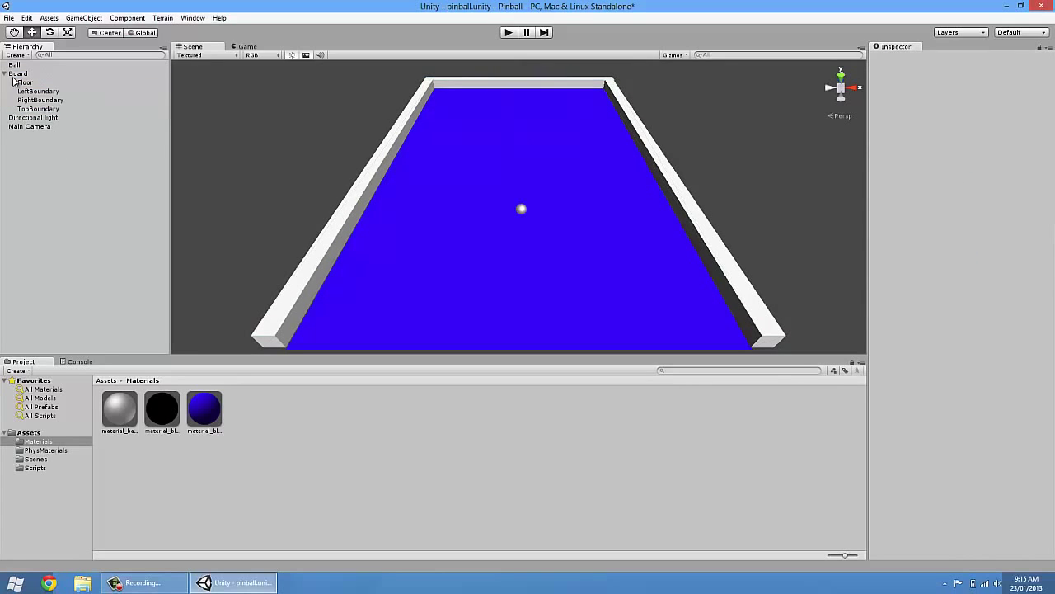
{"action": "left_click", "coordinate": [6, 74]}
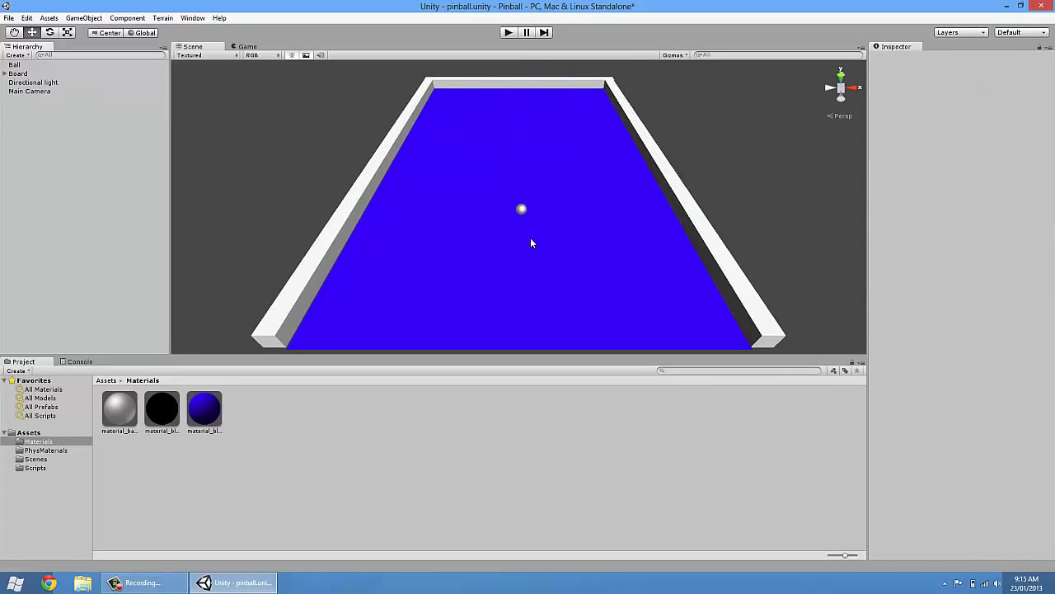
Create a new cube in the scene and set its Y position to 0.5.
{"action": "middle_click_drag", "start_coordinate": [564, 238], "coordinate": [568, 252]}
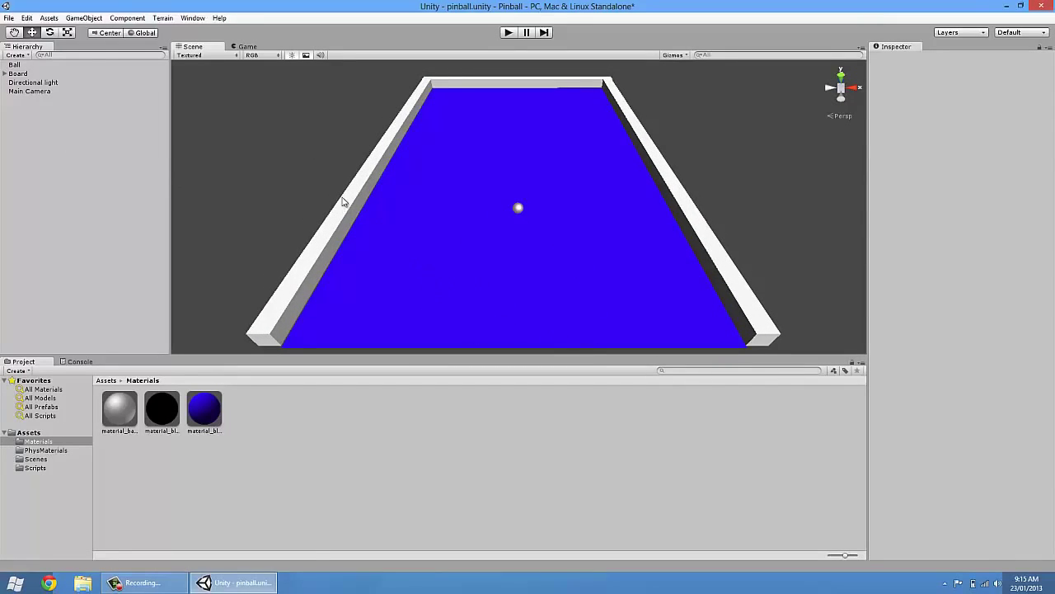
{"action": "left_click", "coordinate": [95, 18]}
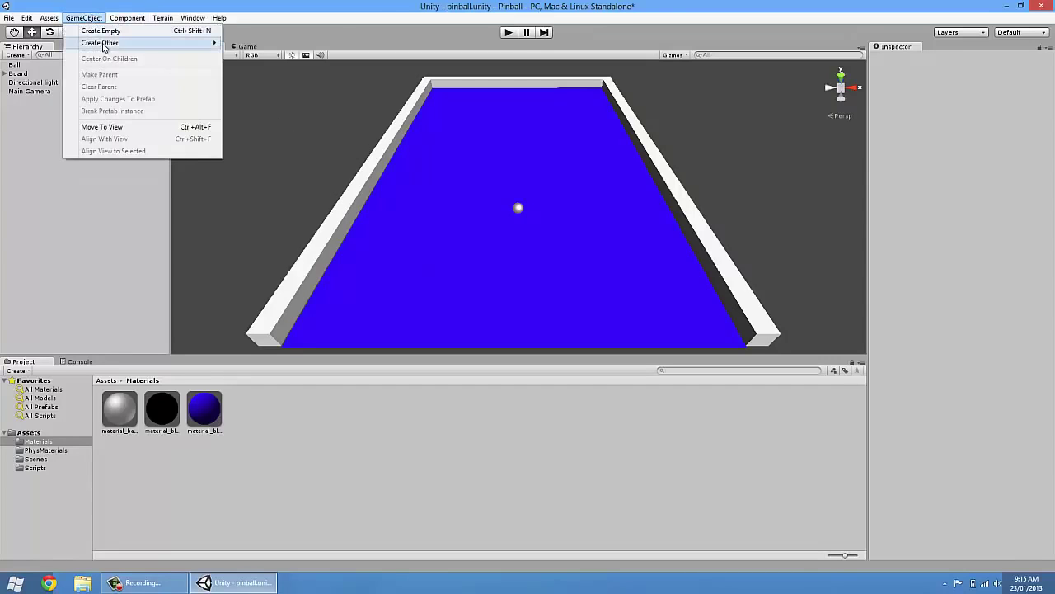
{"action": "mouse_move", "coordinate": [105, 43]}
{"action": "left_click", "coordinate": [277, 159]}
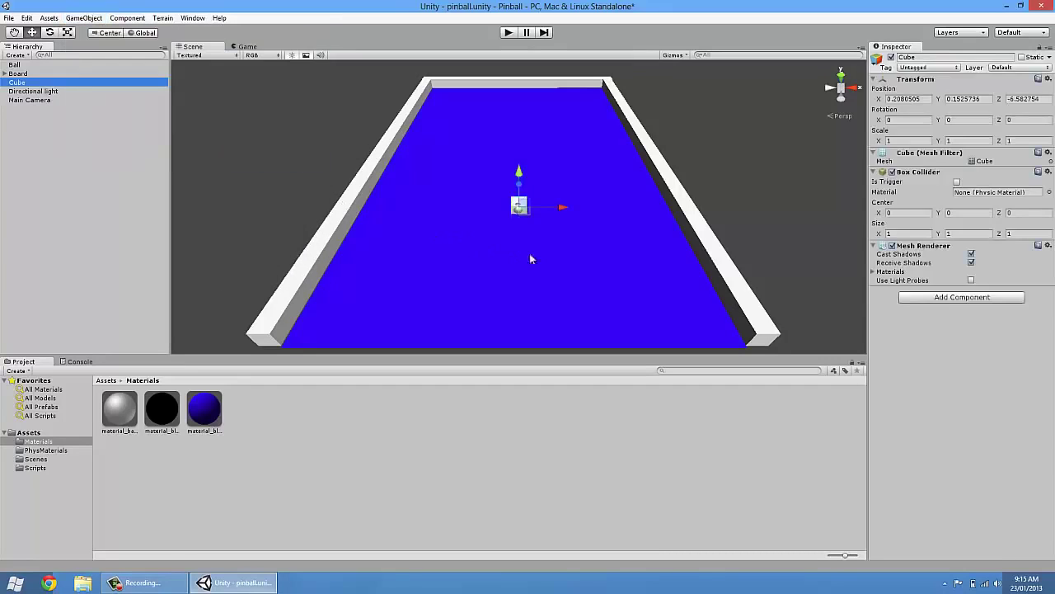
{"action": "left_click", "coordinate": [991, 99]}
{"action": "type", "text": ".5"}
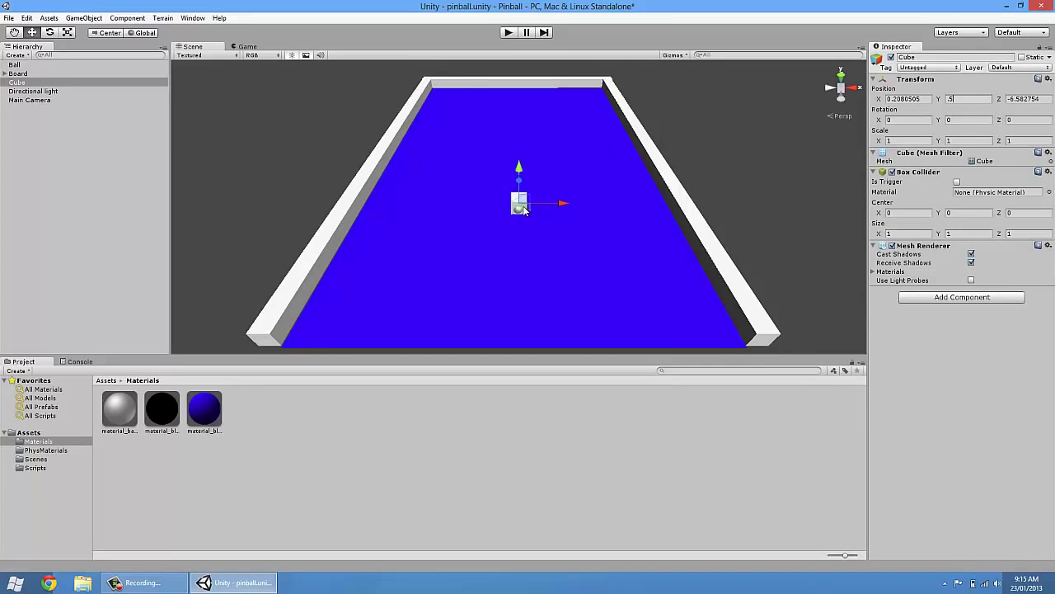
Place the cube near the board's front left at about X -3.9, Z -13.9 and stretch its X scale to about 4.
{"action": "left_click_drag", "start_coordinate": [525, 210], "coordinate": [569, 326]}
{"action": "key", "text": "r"}
{"action": "key", "text": "w"}
{"action": "left_click", "coordinate": [410, 318]}
{"action": "left_click_drag", "start_coordinate": [409, 317], "coordinate": [452, 307]}
{"action": "mouse_move", "coordinate": [452, 306]}
{"action": "left_mouse_down", "text": "alt"}
{"action": "mouse_move", "coordinate": [494, 320]}
{"action": "mouse_move", "coordinate": [468, 317]}
{"action": "left_mouse_up", "text": "alt"}
Apply the material_black material to the stretched cube.
{"action": "left_click_drag", "start_coordinate": [162, 409], "coordinate": [418, 307]}
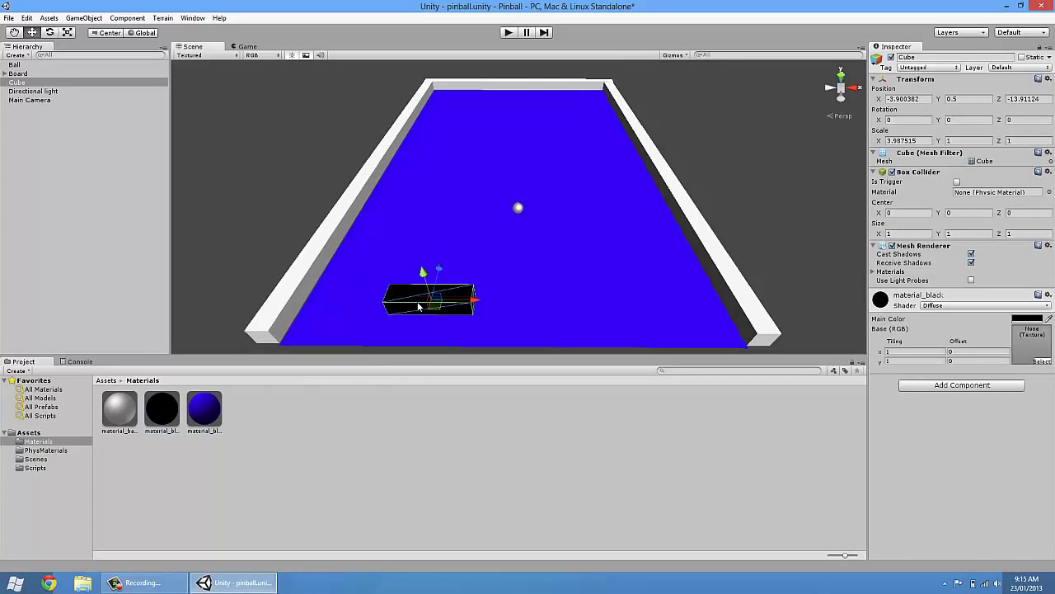
{"action": "scroll", "coordinate": [548, 276], "scroll_direction": "up", "scroll_amount": 5}
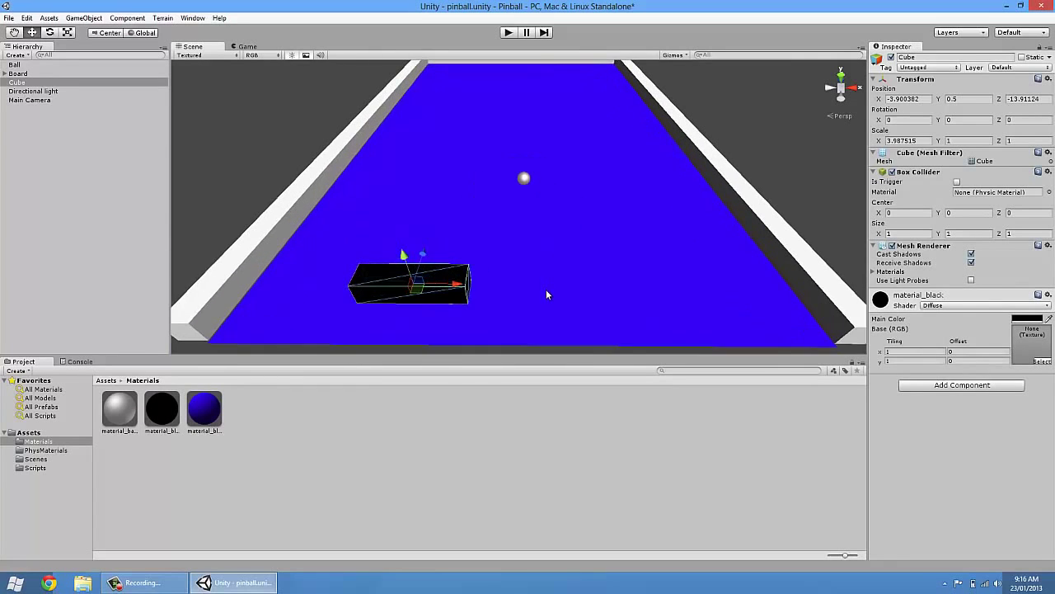
{"action": "scroll", "coordinate": [545, 295], "scroll_direction": "up", "scroll_amount": 1}
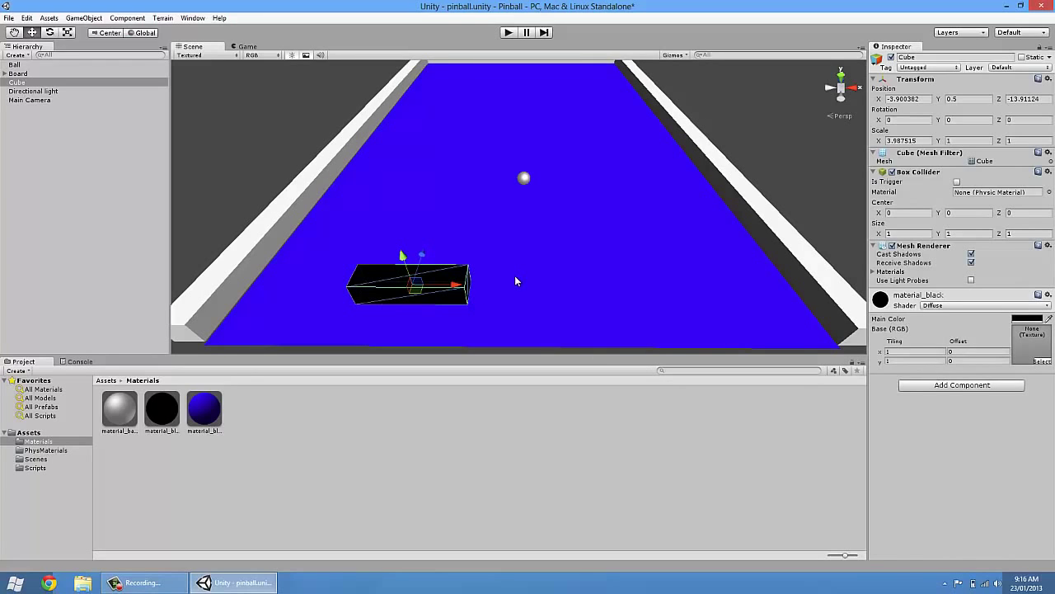
Examine the black cube's rotation pivot with the Rotate tool.
{"action": "key", "text": "Left"}
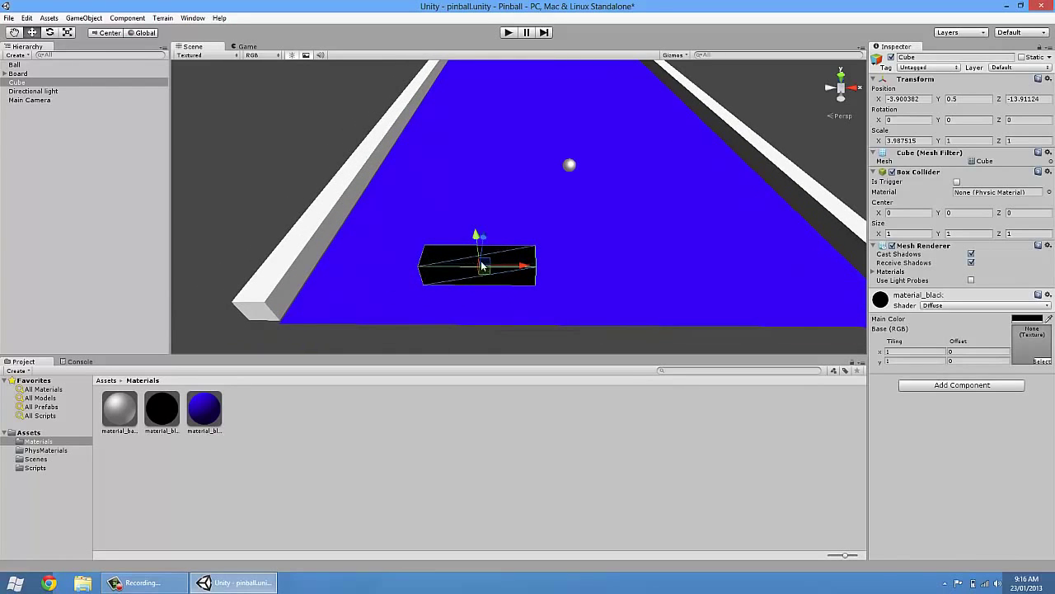
{"action": "key", "text": "e"}
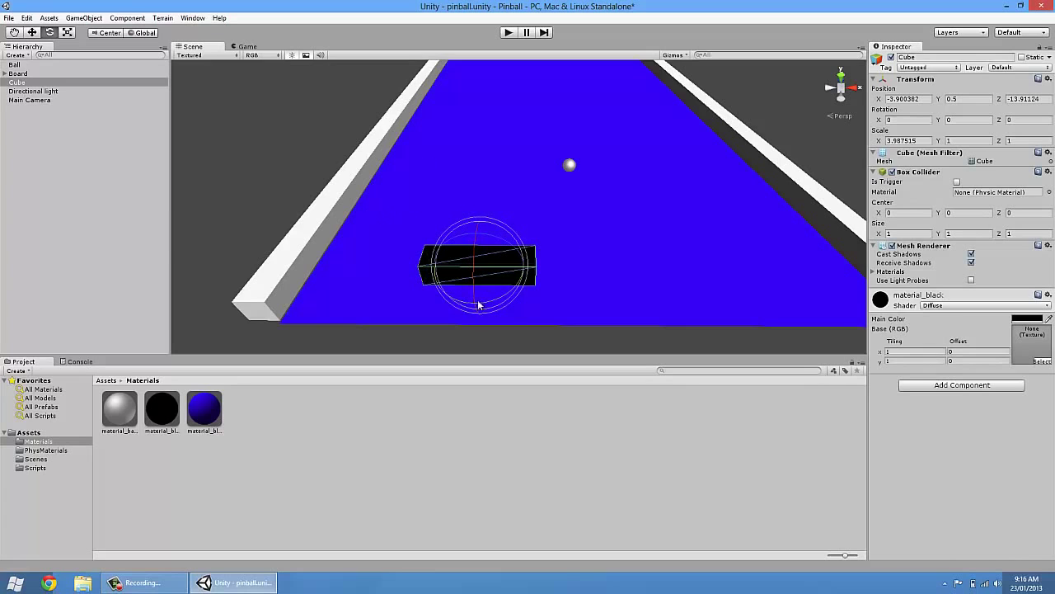
{"action": "left_click_drag", "start_coordinate": [532, 276], "coordinate": [469, 261], "text": "alt"}
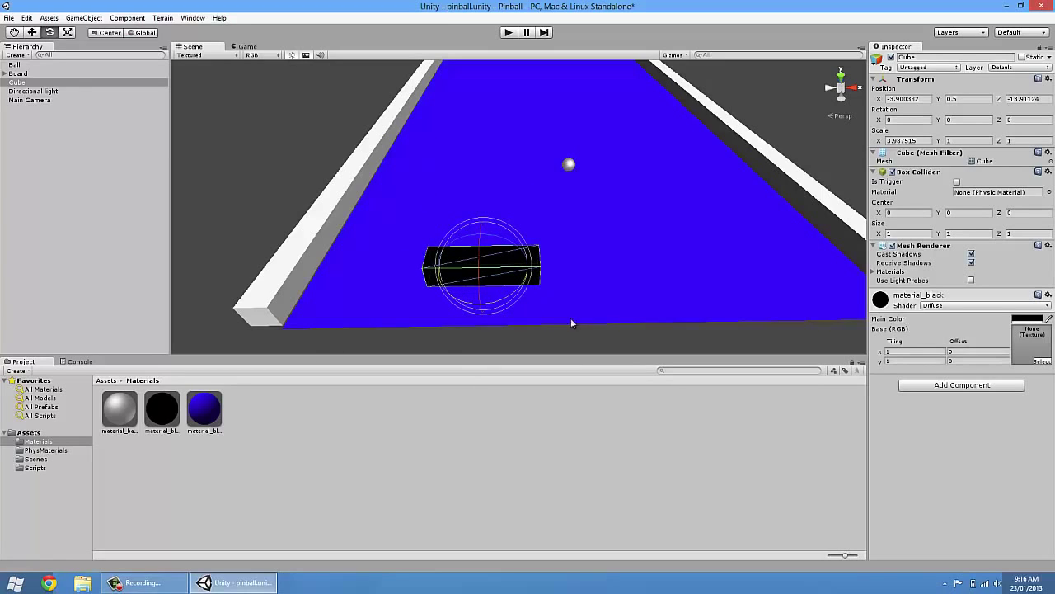
Add a Hinge Joint physics component to the black cube.
{"action": "left_click", "coordinate": [949, 386]}
{"action": "left_click", "coordinate": [944, 272]}
{"action": "scroll", "coordinate": [940, 317], "scroll_direction": "down", "scroll_amount": 2}
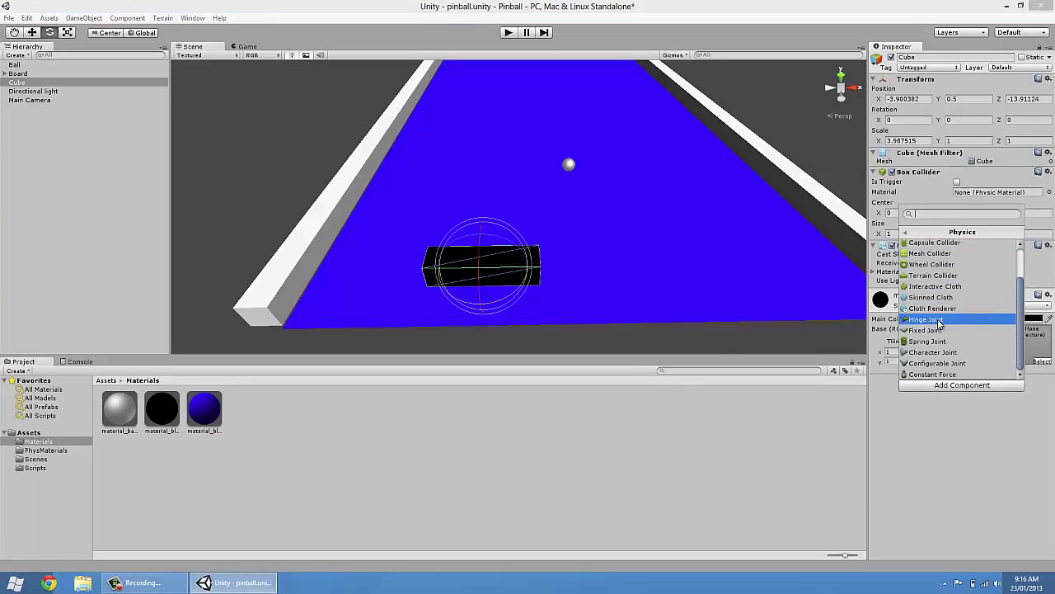
{"action": "left_click", "coordinate": [928, 319]}
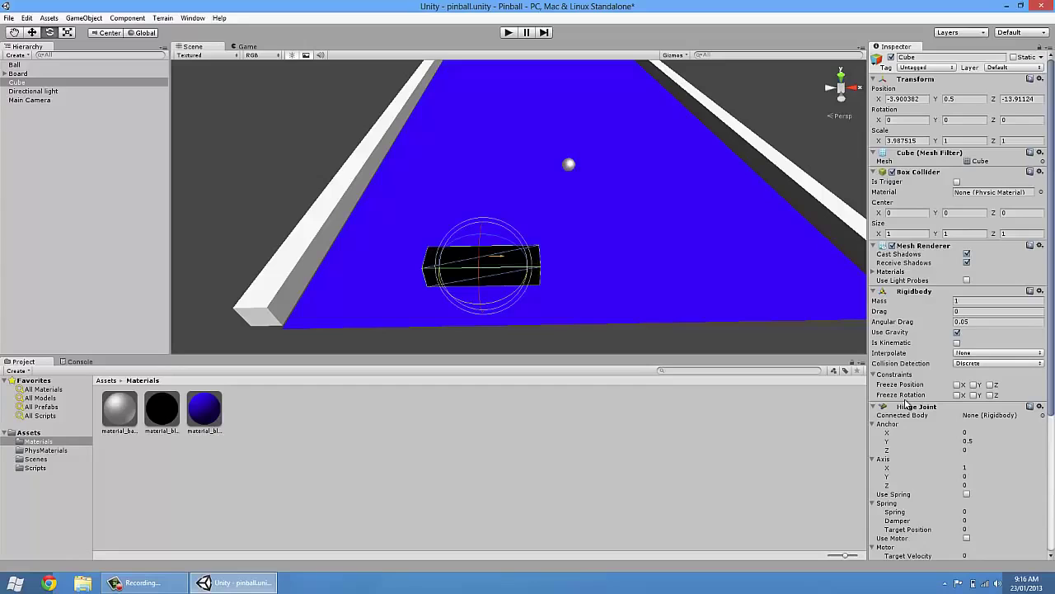
Attach the PaddleController script from the Scripts folder to the black cube and review its parameters.
{"action": "left_click", "coordinate": [36, 469]}
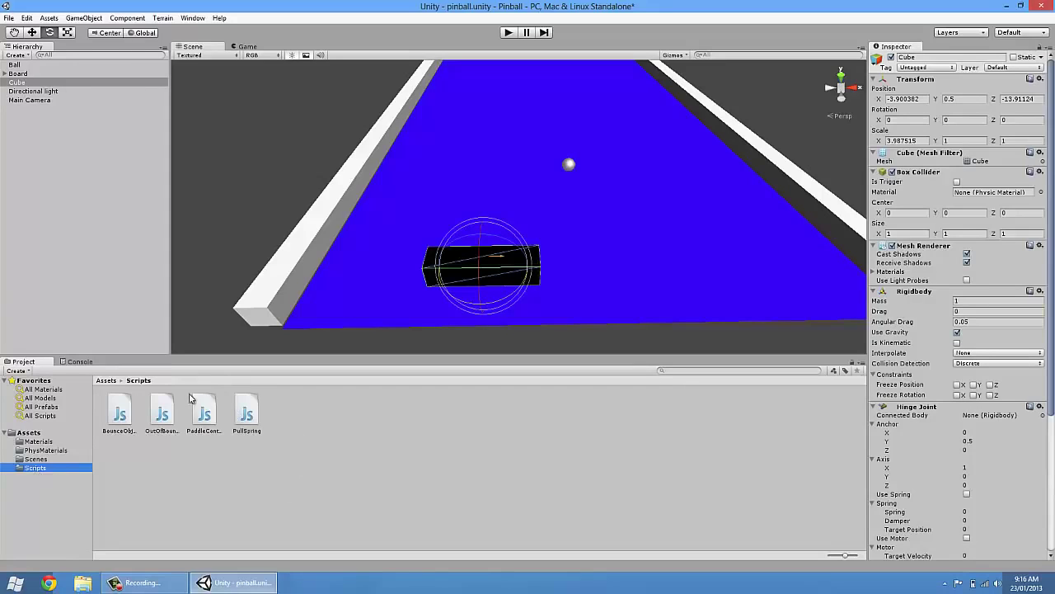
{"action": "left_click", "coordinate": [212, 406]}
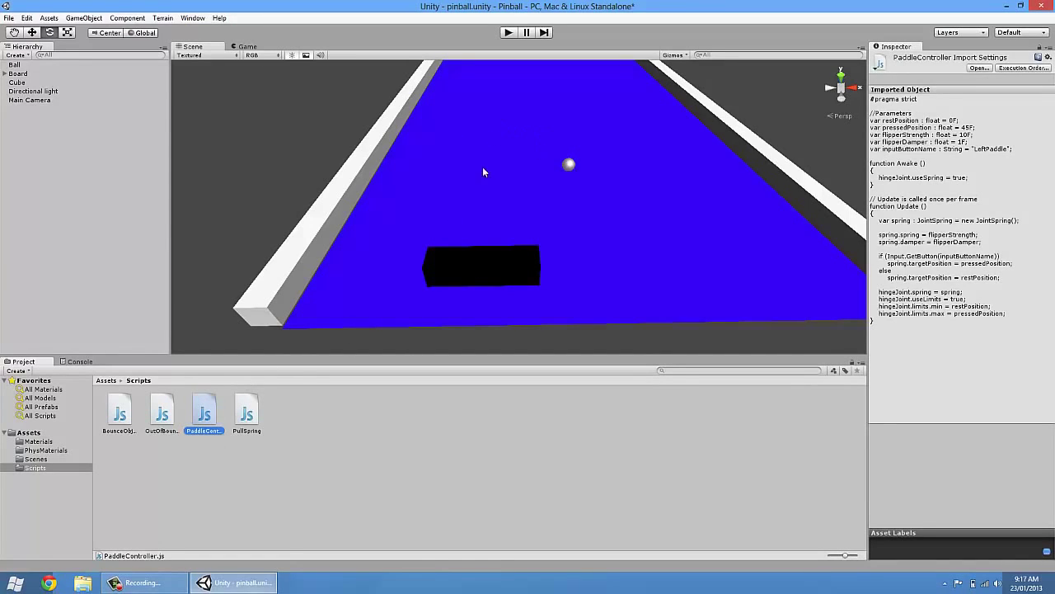
{"action": "left_click_drag", "start_coordinate": [207, 415], "coordinate": [479, 269]}
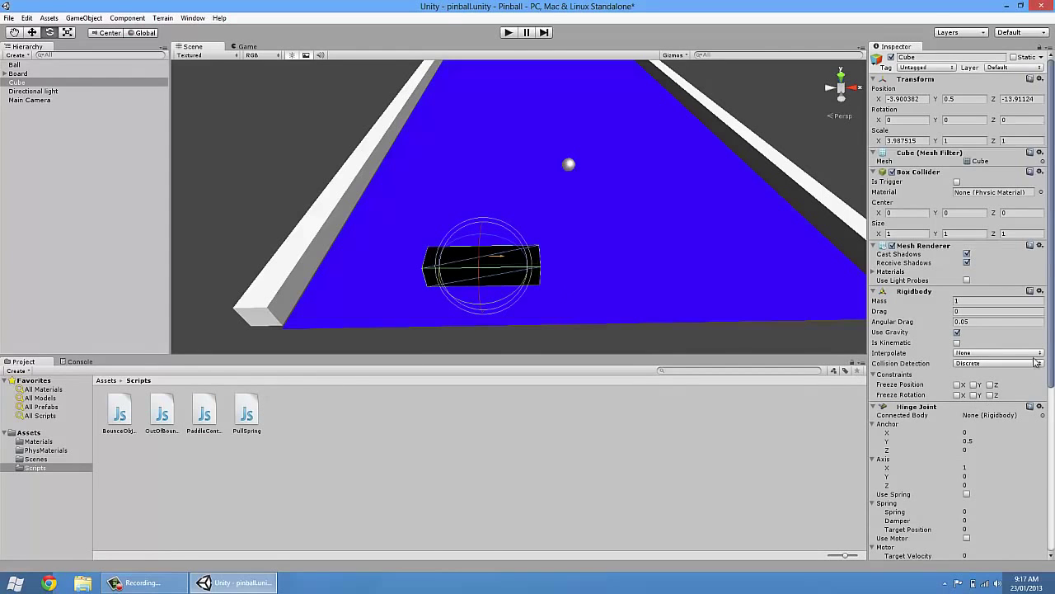
{"action": "scroll", "coordinate": [1053, 283], "scroll_direction": "down", "scroll_amount": 5}
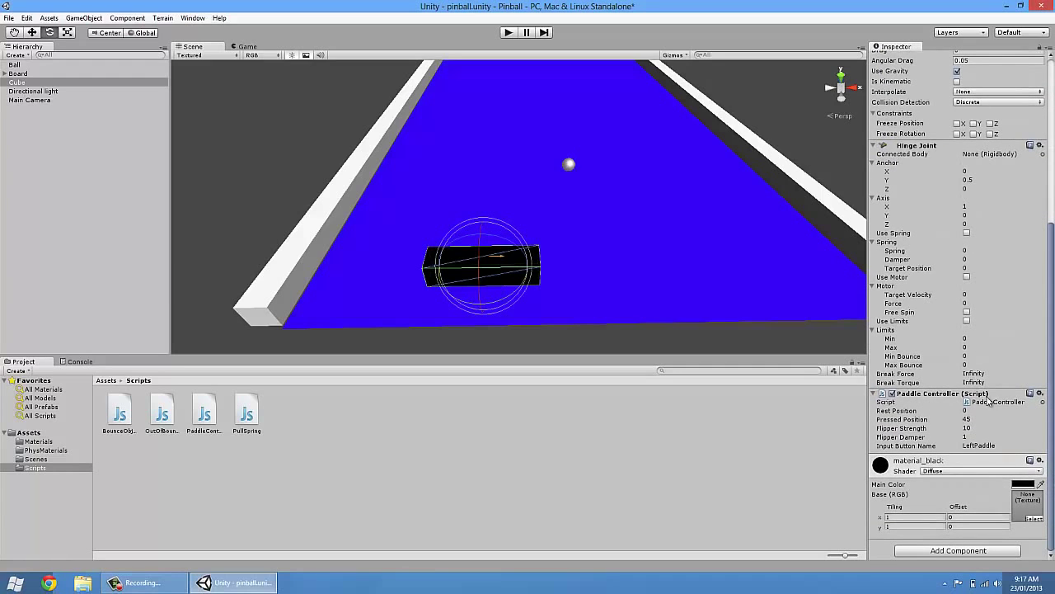
{"action": "scroll", "coordinate": [1051, 398], "scroll_direction": "up", "scroll_amount": 5}
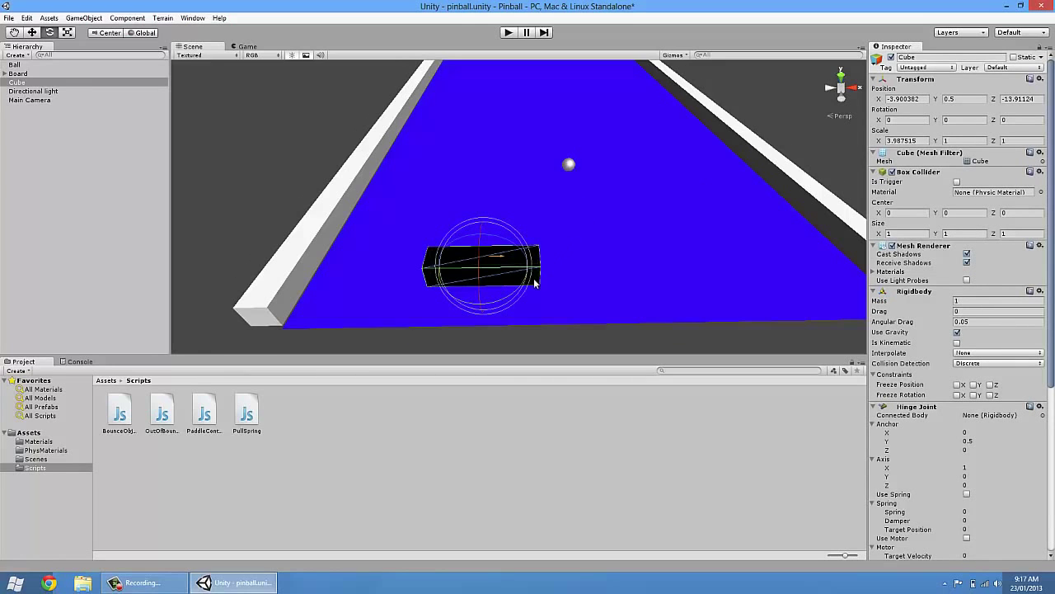
Set the Hinge Joint's anchor X to -0.5 to move the pivot to the cube's end.
{"action": "scroll", "coordinate": [583, 215], "scroll_direction": "up", "scroll_amount": 5}
{"action": "middle_click_drag", "start_coordinate": [505, 313], "coordinate": [525, 240]}
{"action": "scroll", "coordinate": [526, 241], "scroll_direction": "up", "scroll_amount": 5}
{"action": "scroll", "coordinate": [514, 254], "scroll_direction": "down", "scroll_amount": 4}
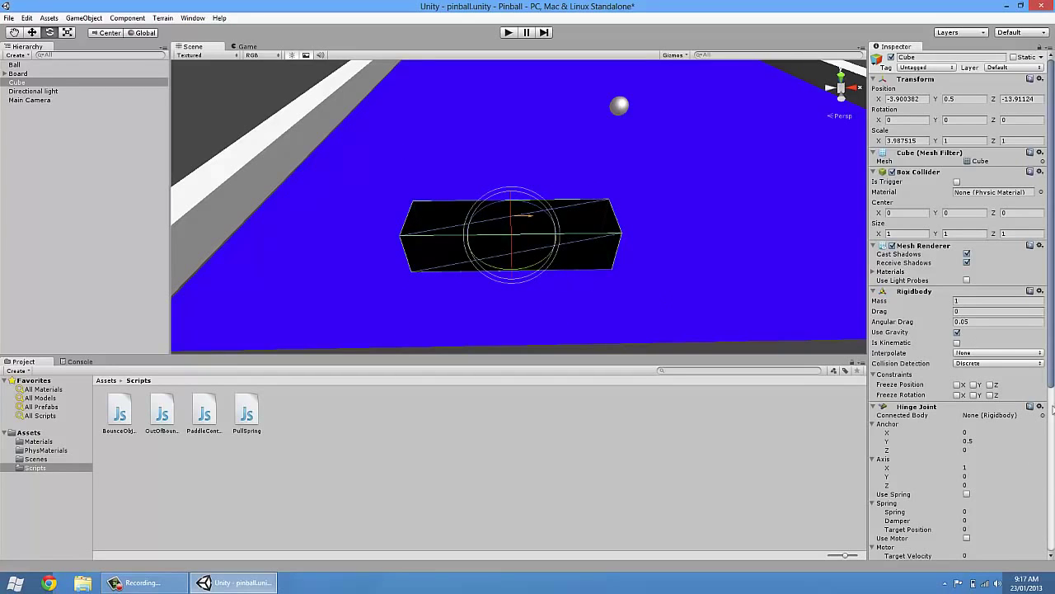
{"action": "scroll", "coordinate": [956, 330], "scroll_direction": "down", "scroll_amount": 5}
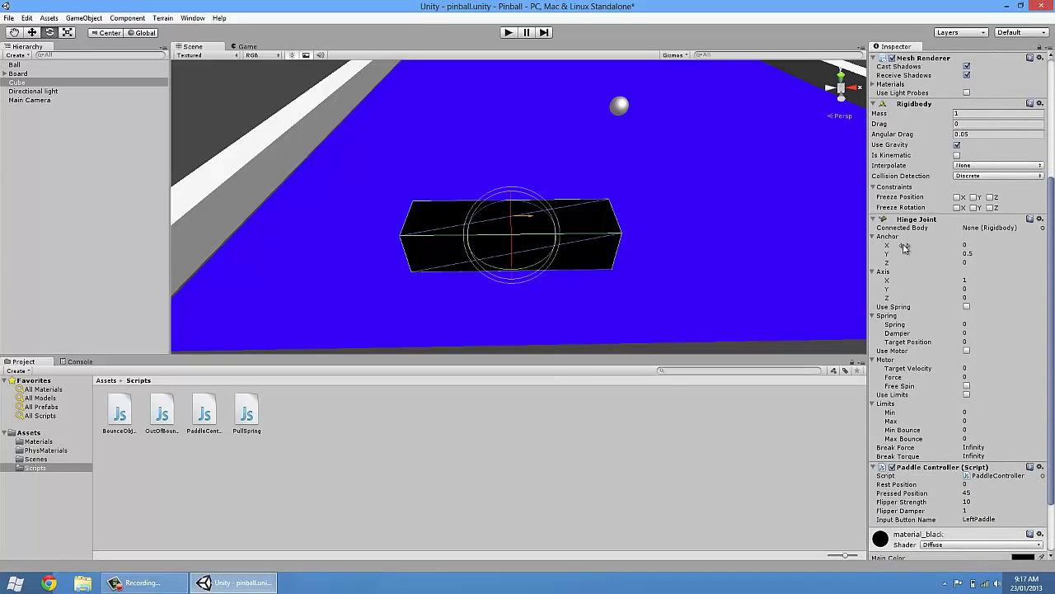
{"action": "left_click", "coordinate": [948, 245]}
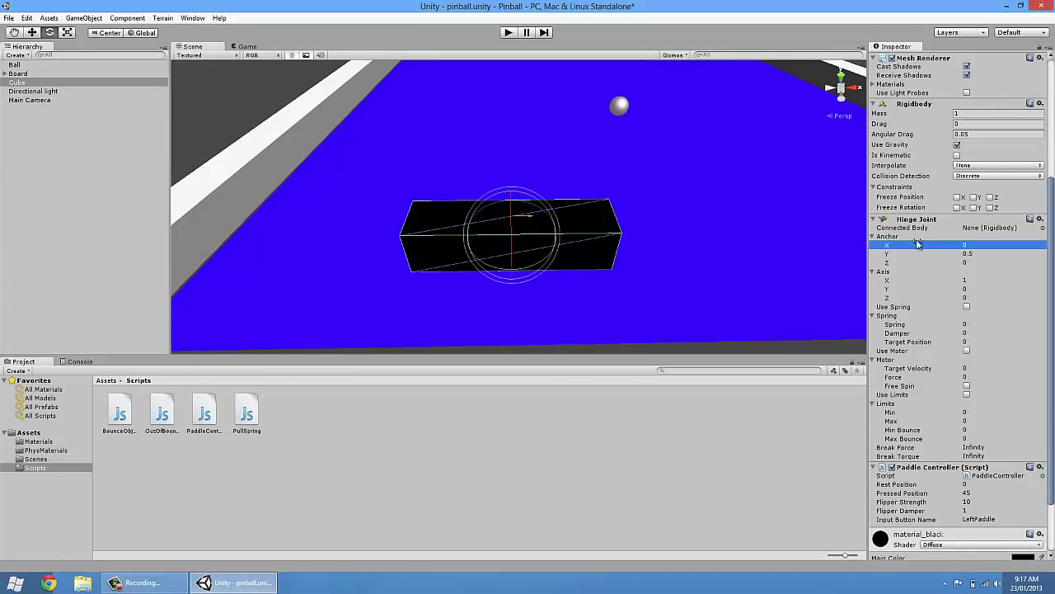
{"action": "left_click", "coordinate": [970, 246]}
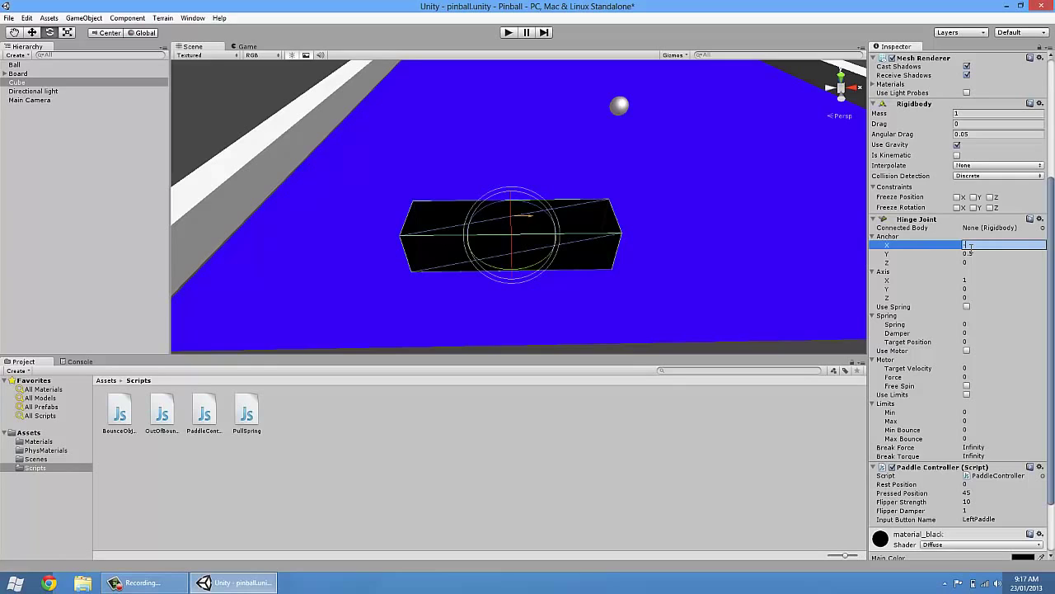
{"action": "type", "text": "-0.5"}
Set the Hinge Joint's axis to X 0 and Y 1 so the cube swings about the vertical.
{"action": "left_click", "coordinate": [940, 285]}
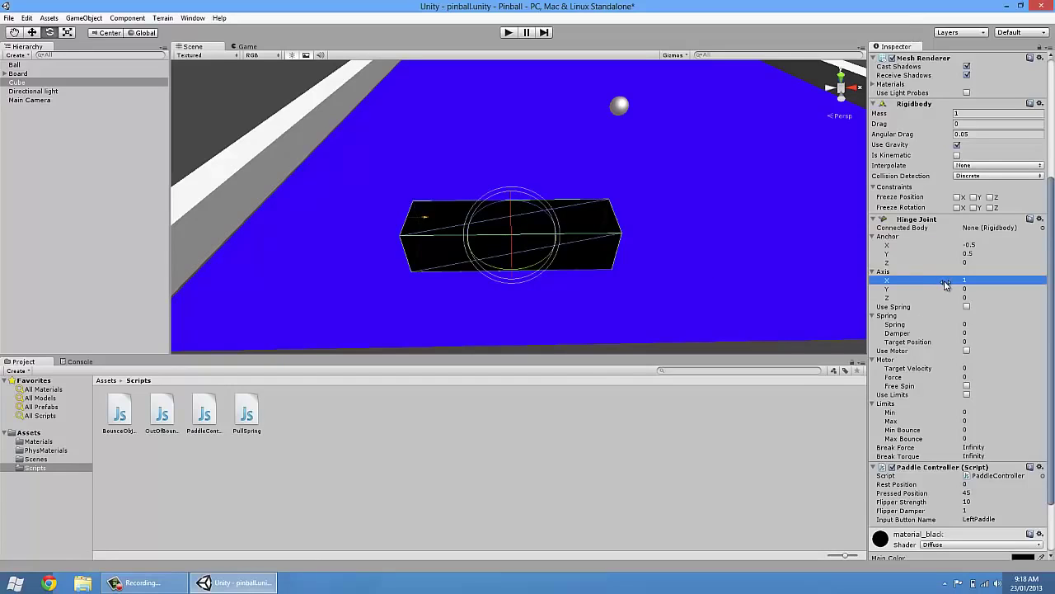
{"action": "left_click", "coordinate": [946, 284]}
{"action": "type", "text": "0"}
{"action": "key", "text": "Return"}
{"action": "double_click", "coordinate": [946, 288]}
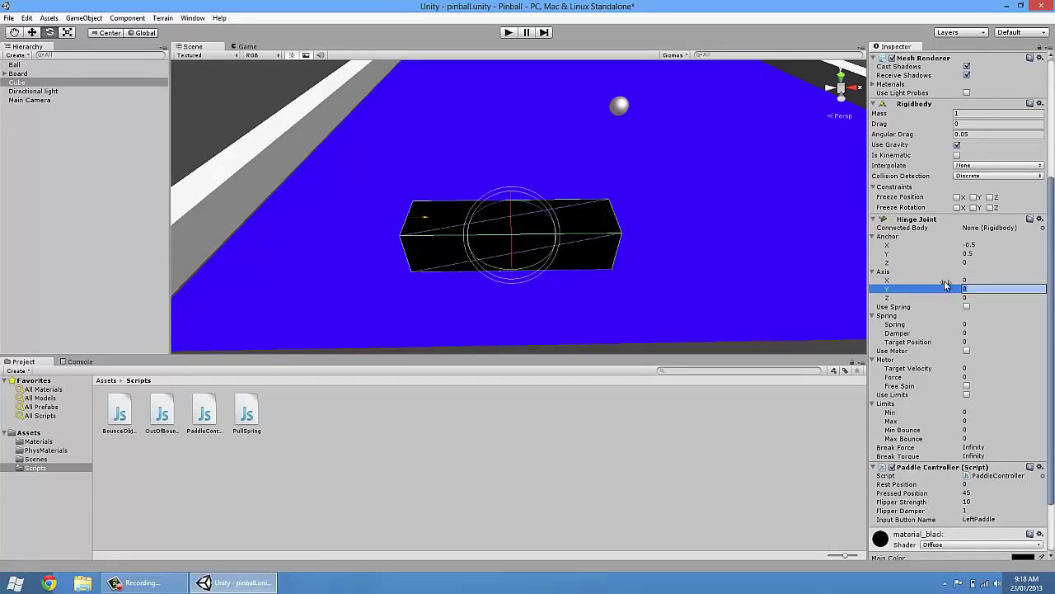
{"action": "type", "text": "1"}
{"action": "key", "text": "Return"}
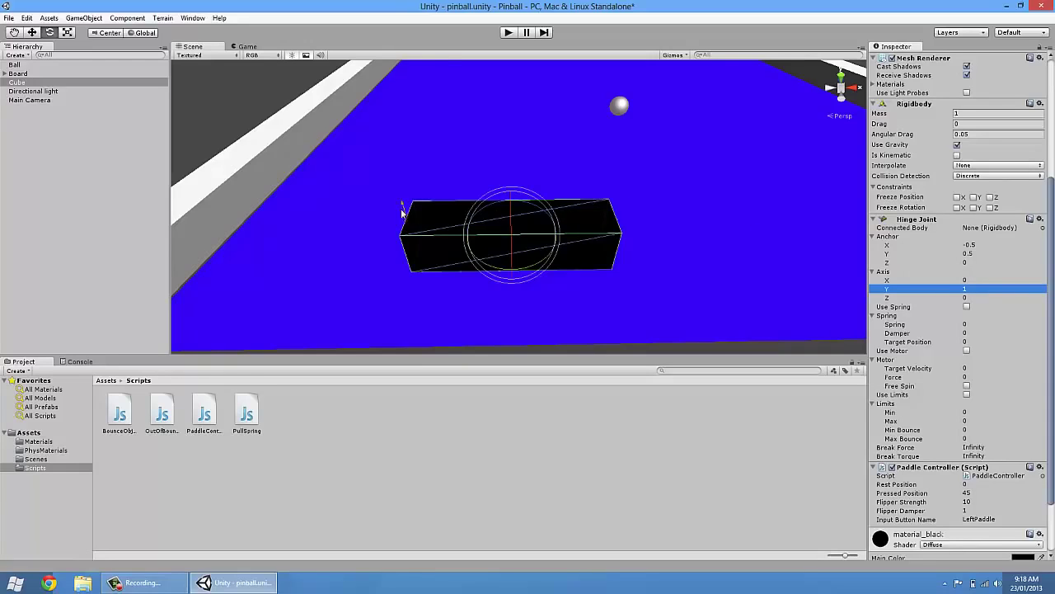
Set the Hinge Joint's anchor Y to 0 and check the pivot at the cube's end face.
{"action": "left_click", "coordinate": [921, 256]}
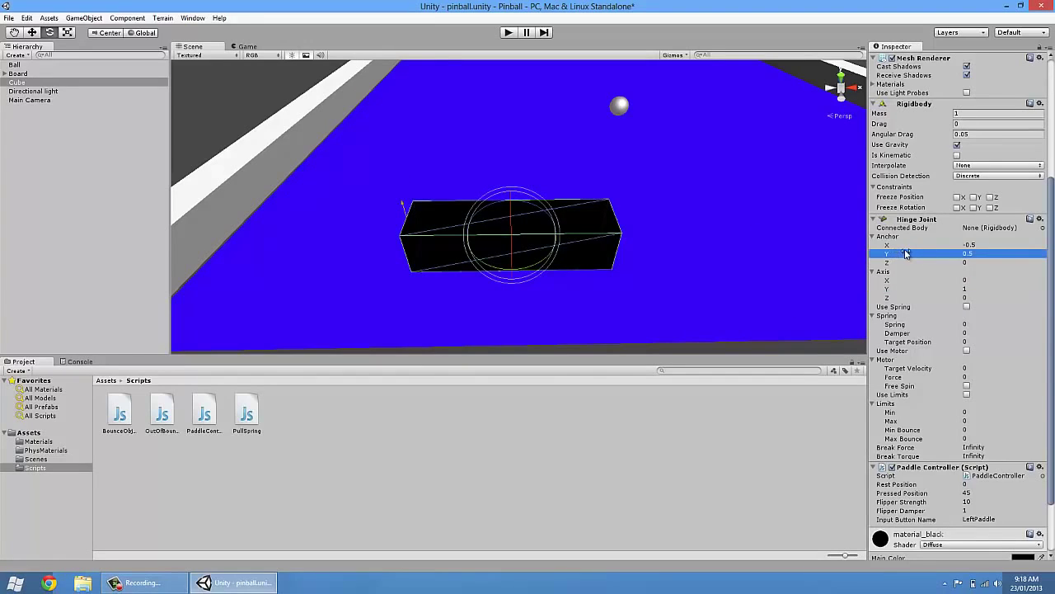
{"action": "left_click", "coordinate": [961, 257]}
{"action": "type", "text": "0"}
{"action": "mouse_move", "coordinate": [569, 242]}
{"action": "left_mouse_down", "text": "alt"}
{"action": "mouse_move", "coordinate": [572, 206]}
{"action": "mouse_move", "coordinate": [582, 230]}
{"action": "left_mouse_up", "text": "alt"}
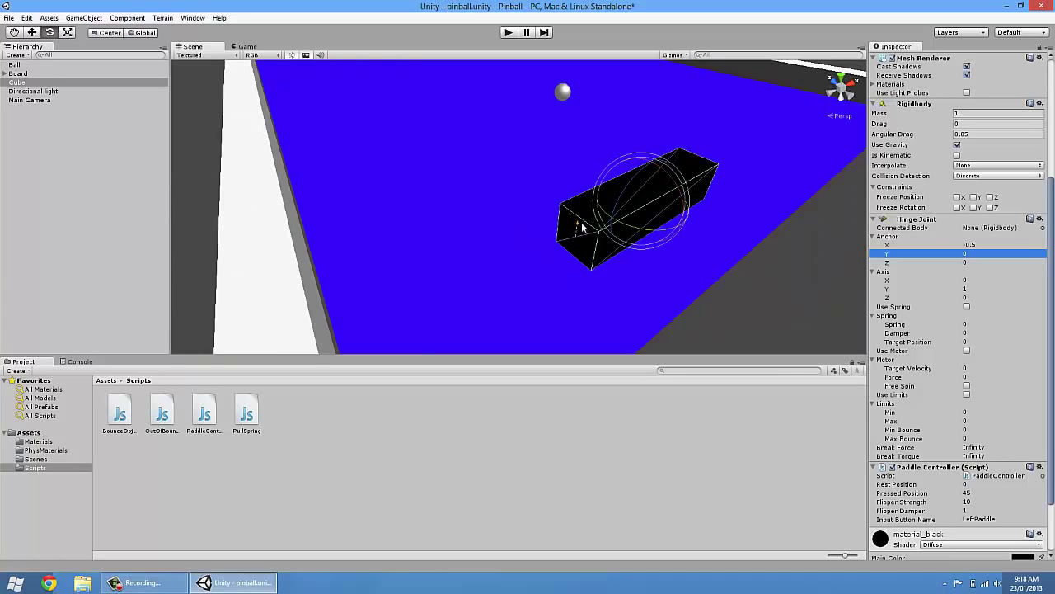
{"action": "left_click_drag", "start_coordinate": [668, 232], "coordinate": [578, 244], "text": "alt"}
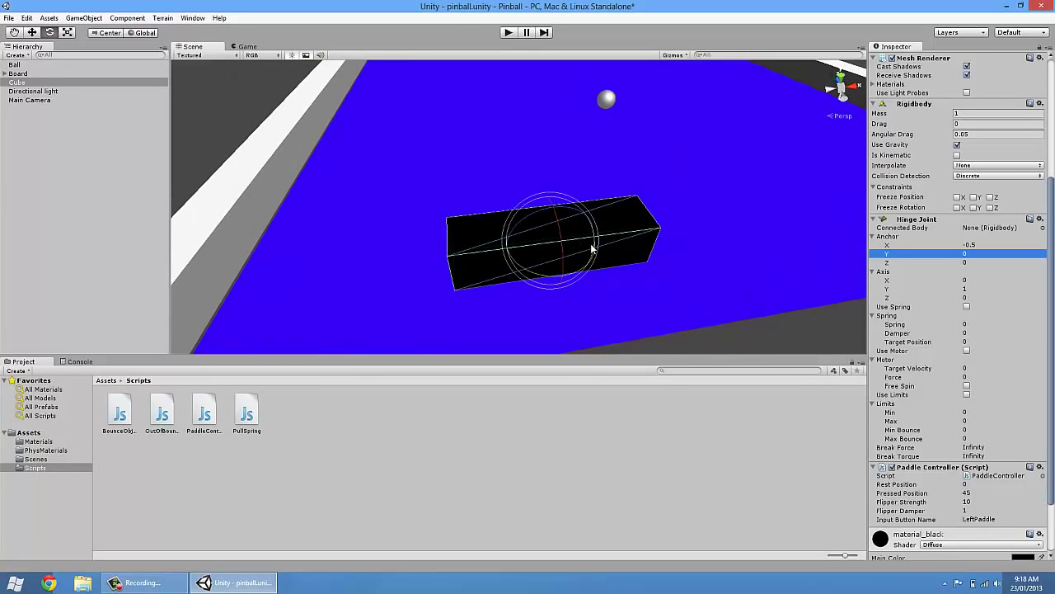
Enable Use Limits on the cube's Hinge Joint.
{"action": "scroll", "coordinate": [1051, 251], "scroll_direction": "down", "scroll_amount": 3}
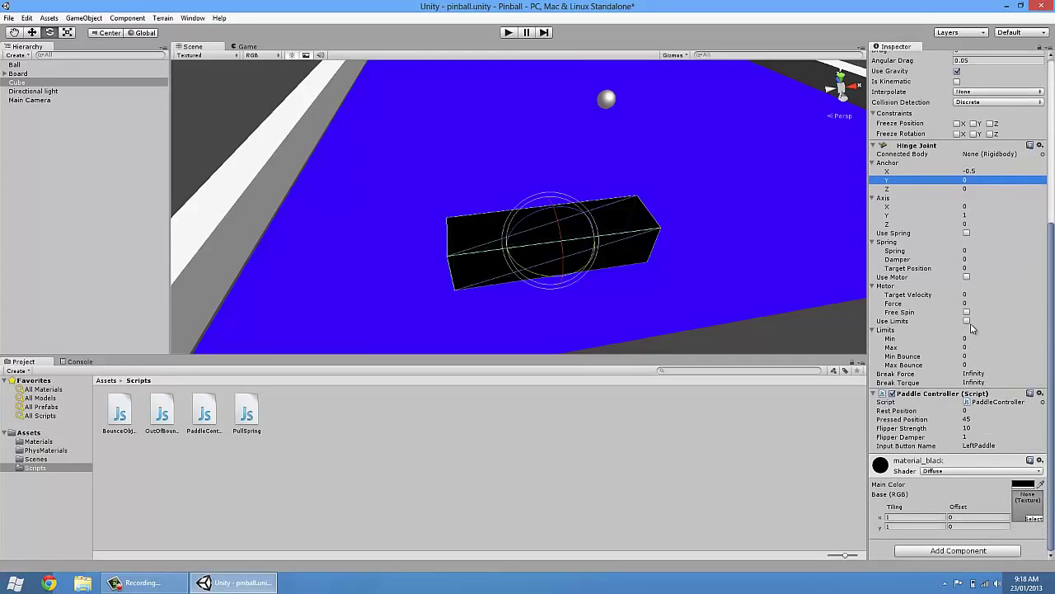
{"action": "left_click", "coordinate": [966, 321]}
{"action": "left_click", "coordinate": [966, 321]}
{"action": "left_click", "coordinate": [966, 321]}
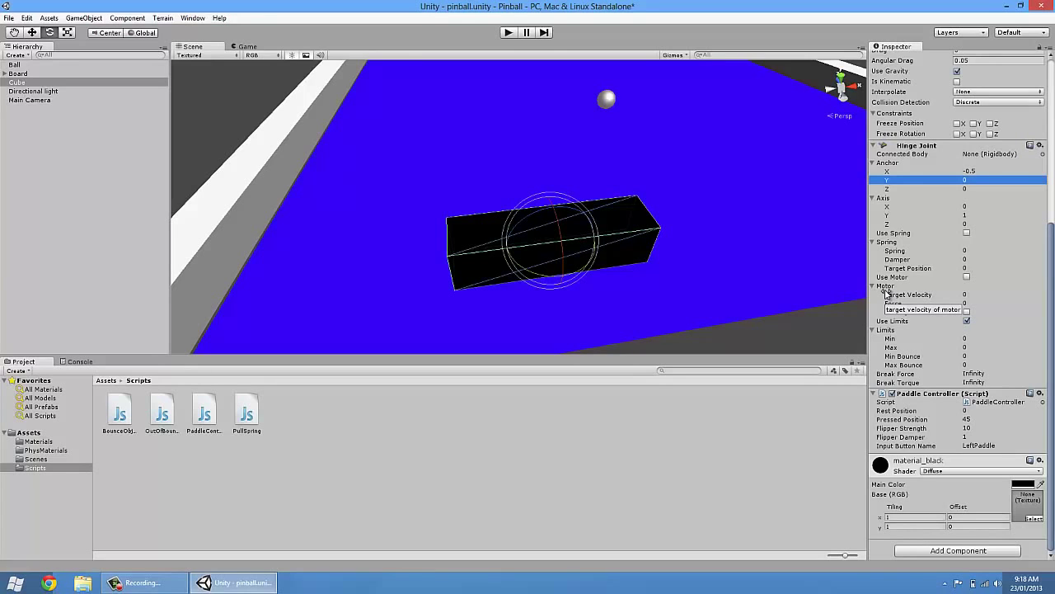
Set the hinge limits' Min Bounce and Max Bounce to 0.02 each.
{"action": "left_click", "coordinate": [917, 357]}
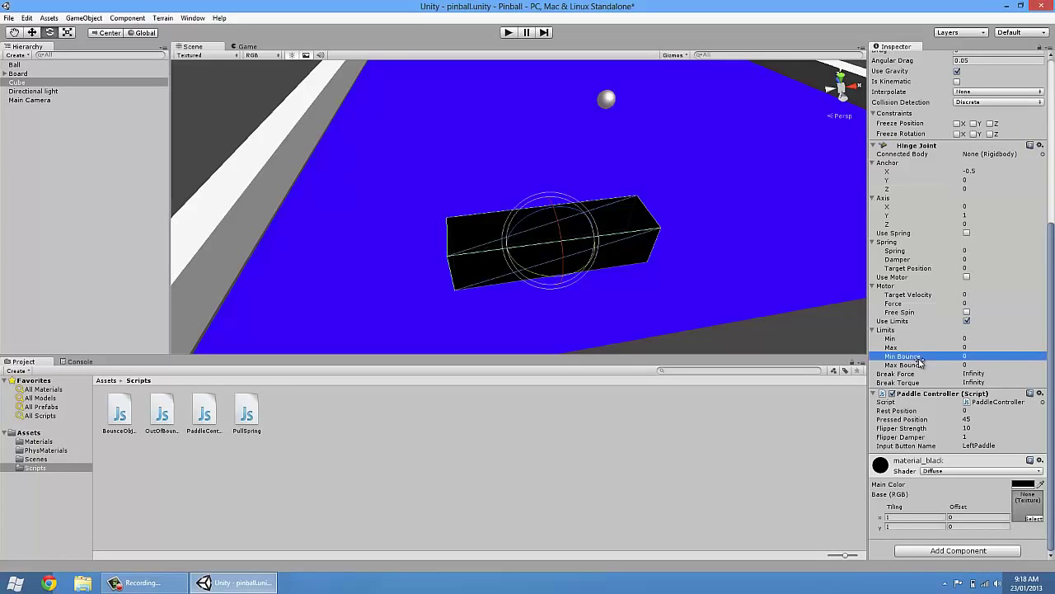
{"action": "key", "text": "Return"}
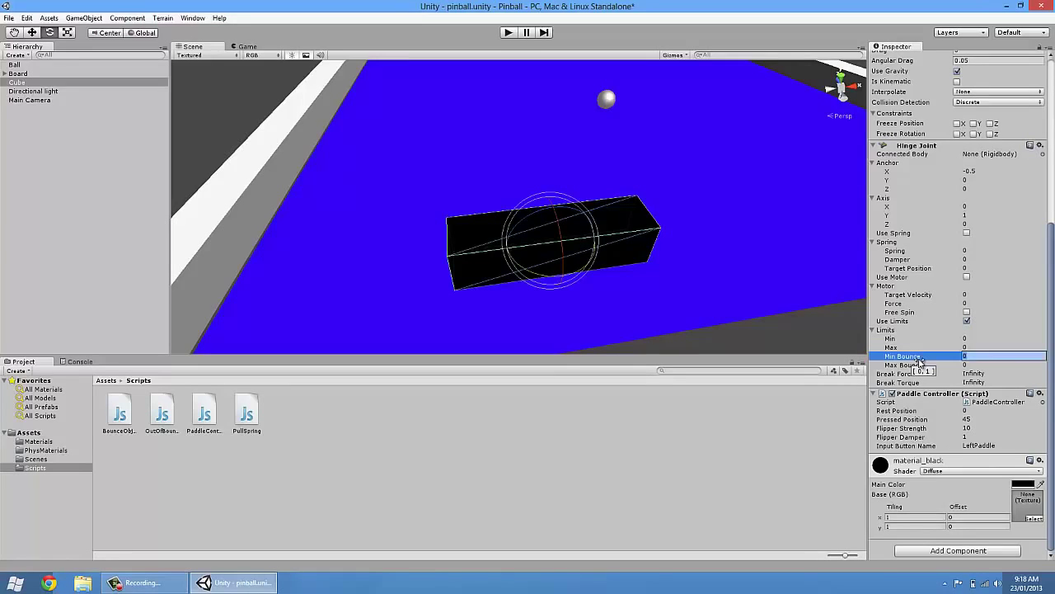
{"action": "type", "text": "0.02"}
{"action": "key", "text": "Return"}
{"action": "key", "text": "Tab"}
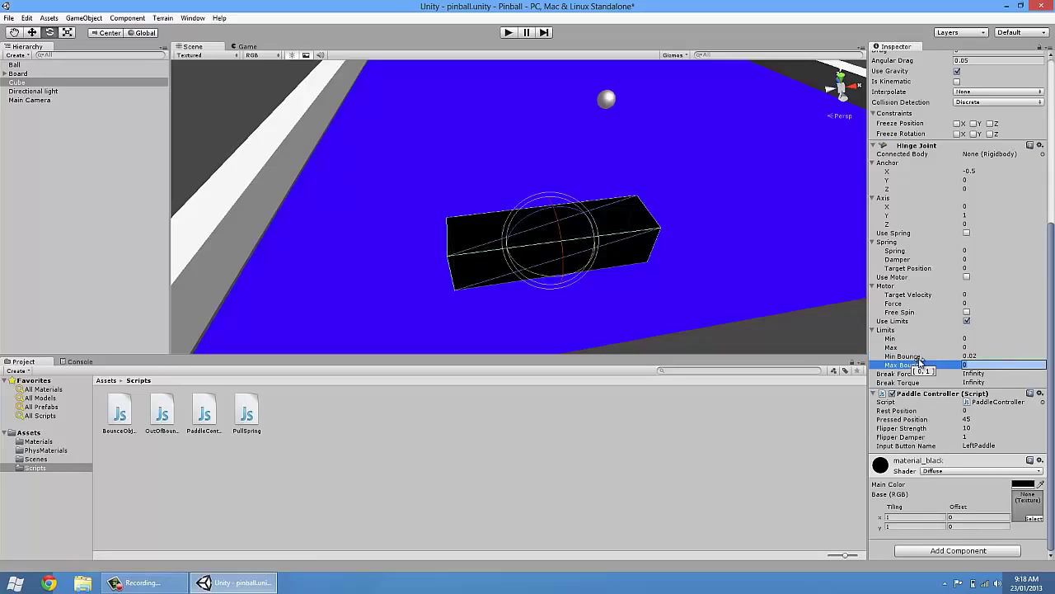
{"action": "type", "text": "0.02"}
{"action": "key", "text": "Return"}
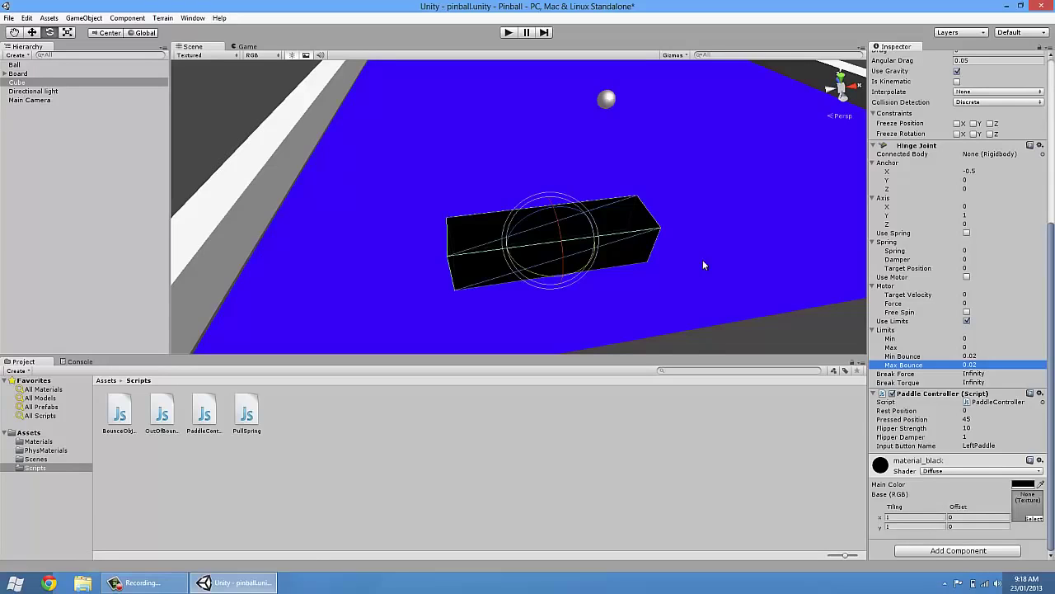
Set the Paddle Controller's Pressed Position to -40.
{"action": "left_click", "coordinate": [946, 411]}
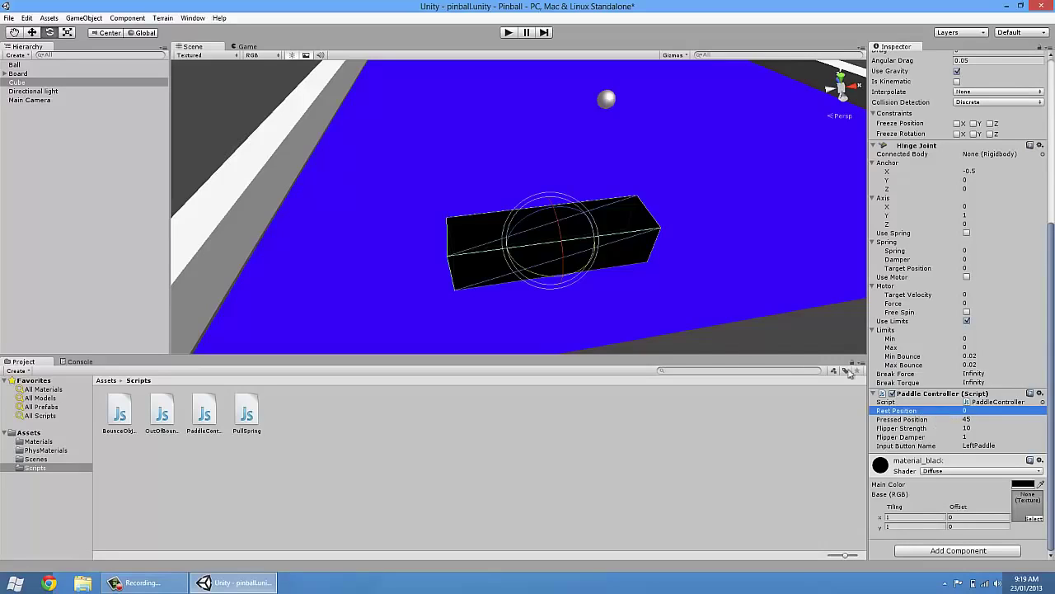
{"action": "left_click", "coordinate": [938, 421]}
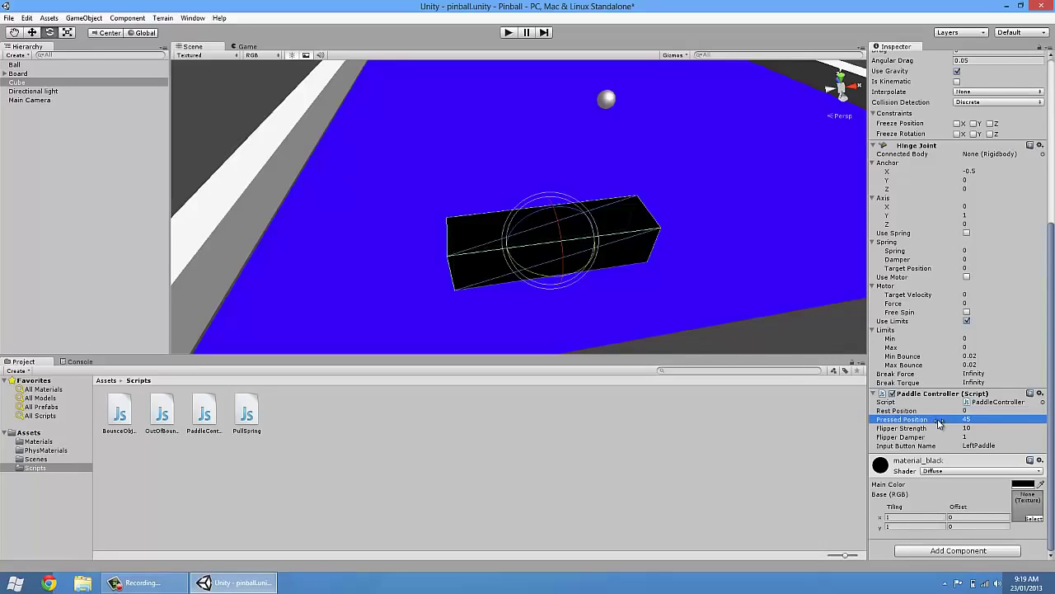
{"action": "key", "text": "Return"}
{"action": "type", "text": "-40"}
{"action": "key", "text": "Return"}
Set the Paddle Controller's Flipper Strength to 10000 and its Flipper Damper to 25.
{"action": "left_click", "coordinate": [933, 429]}
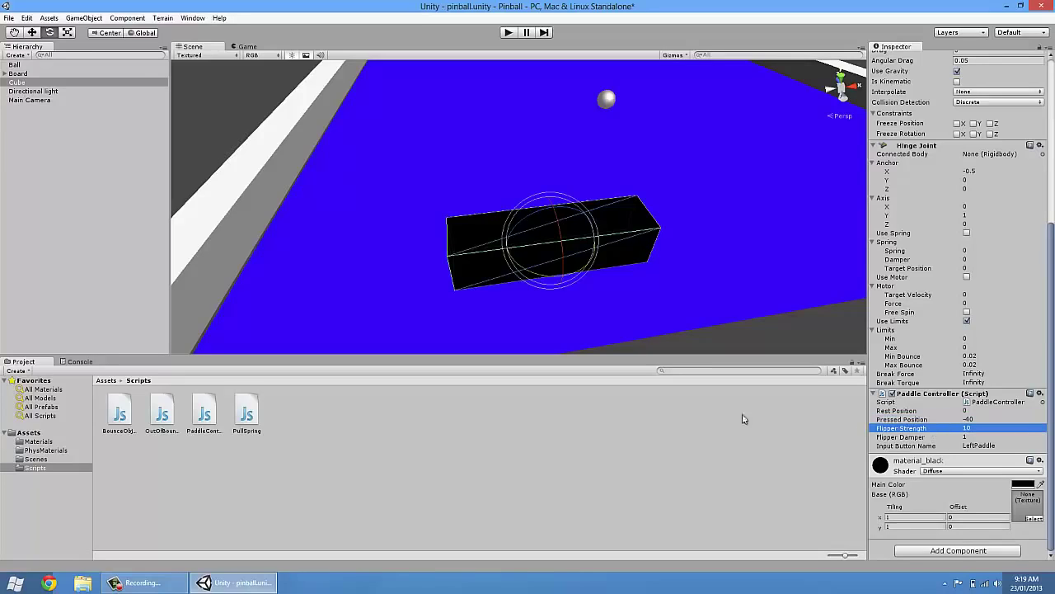
{"action": "key", "text": "Return"}
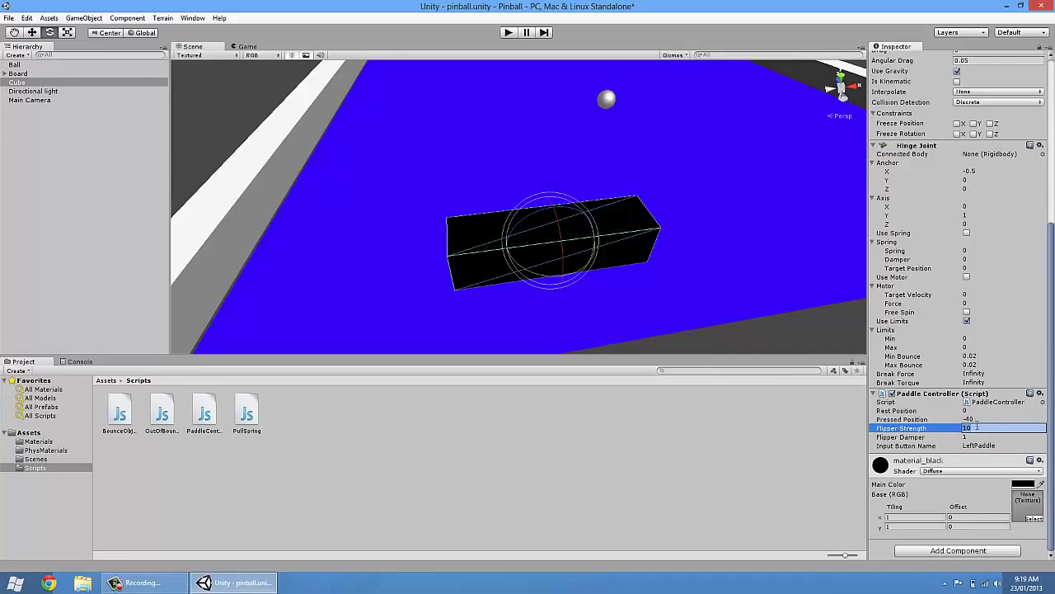
{"action": "type", "text": "000"}
{"action": "key", "text": "Return"}
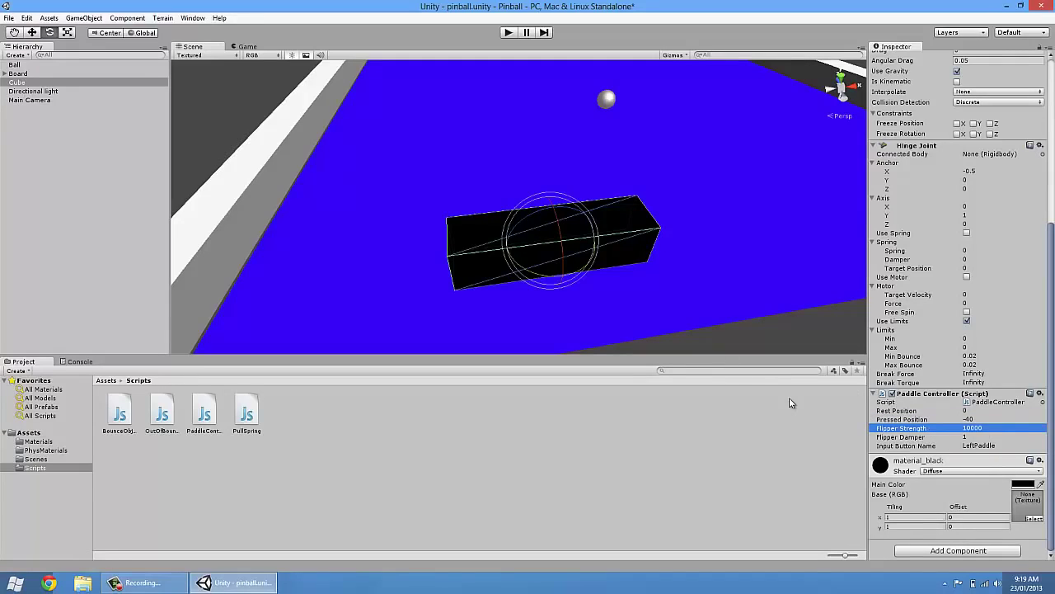
{"action": "left_click", "coordinate": [909, 437]}
{"action": "key", "text": "Return"}
{"action": "type", "text": "25"}
{"action": "key", "text": "Return"}
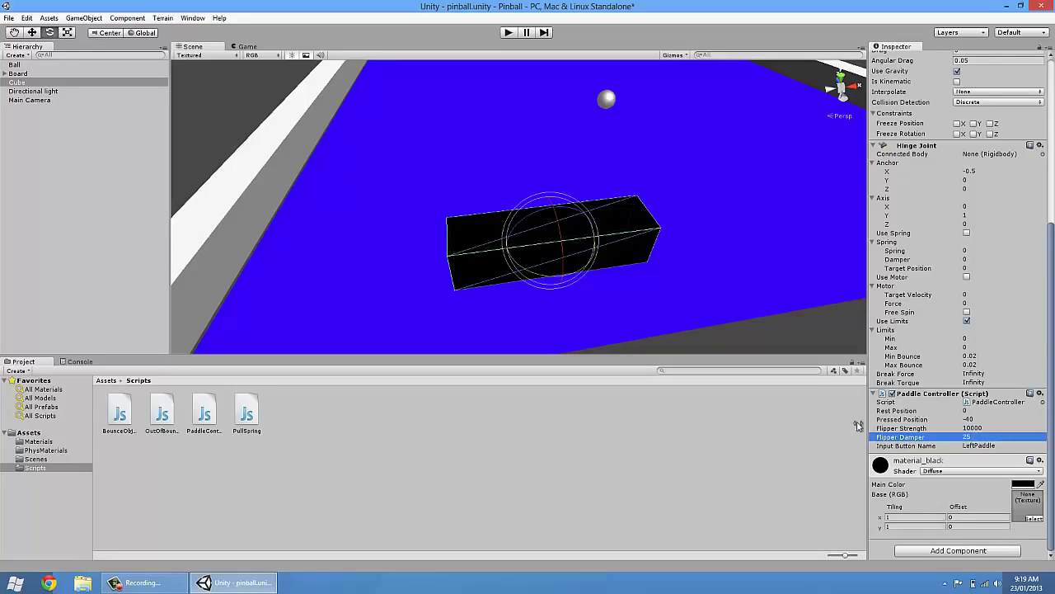
{"action": "left_click", "coordinate": [911, 446]}
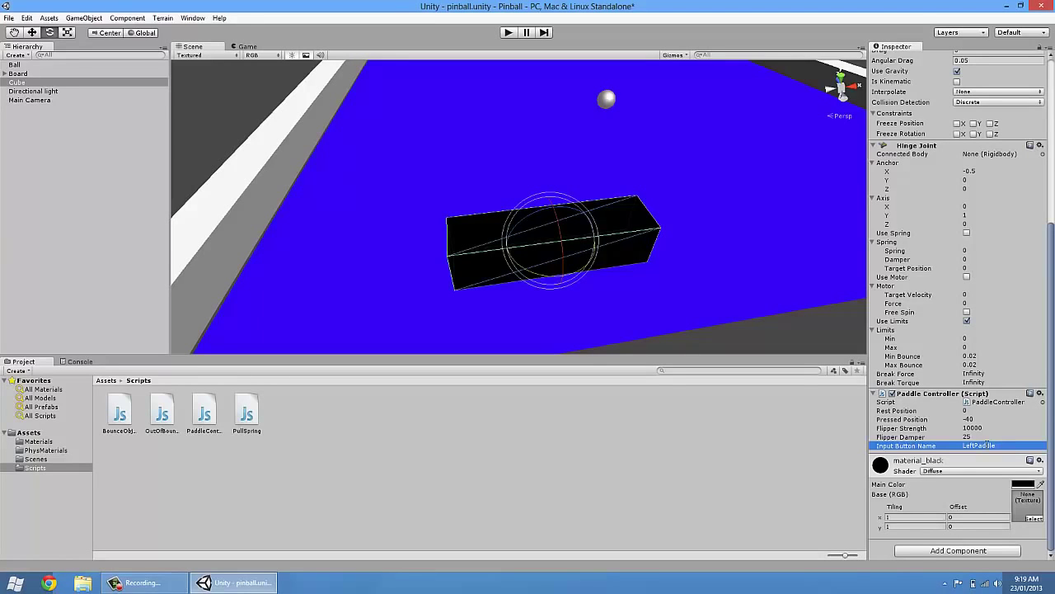
Rotate the flipper cube about 20 degrees around Y so it angles toward the board's front edge.
{"action": "left_click_drag", "start_coordinate": [614, 226], "coordinate": [520, 324], "text": "alt"}
{"action": "scroll", "coordinate": [603, 277], "scroll_direction": "down", "scroll_amount": 10}
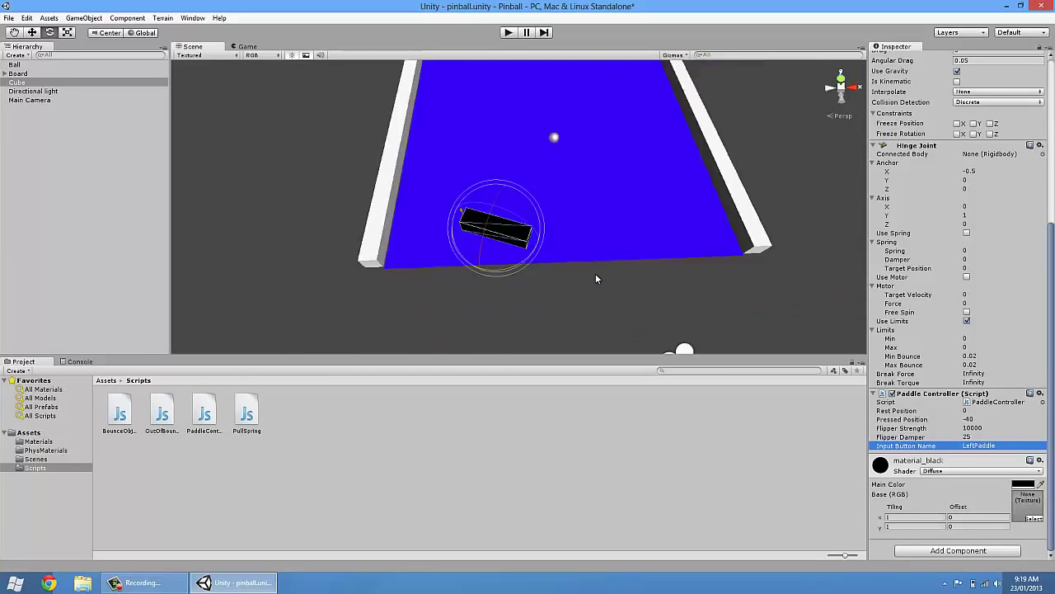
{"action": "mouse_move", "coordinate": [604, 258]}
{"action": "left_mouse_down"}
{"action": "mouse_move", "coordinate": [592, 240]}
{"action": "mouse_move", "coordinate": [590, 254]}
{"action": "left_mouse_up"}
Set the flipper cube's Rigidbody mass to 20.
{"action": "right_click_drag", "start_coordinate": [768, 181], "coordinate": [767, 222]}
{"action": "scroll", "coordinate": [1051, 210], "scroll_direction": "up", "scroll_amount": 1}
{"action": "scroll", "coordinate": [1051, 210], "scroll_direction": "up", "scroll_amount": 3}
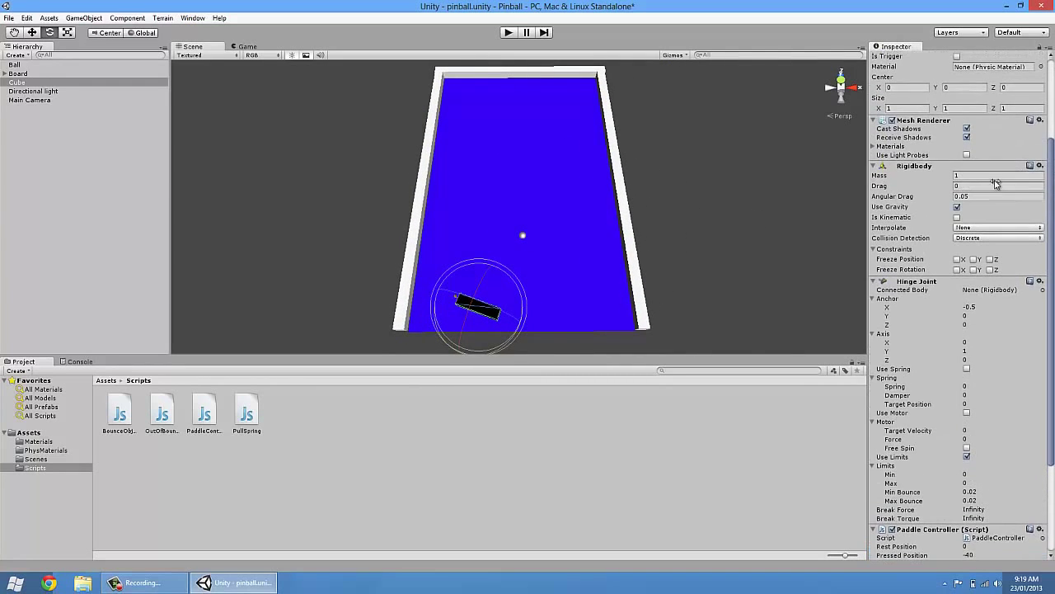
{"action": "left_click", "coordinate": [931, 178]}
{"action": "type", "text": "20"}
{"action": "right_click_drag", "start_coordinate": [544, 304], "coordinate": [609, 266]}
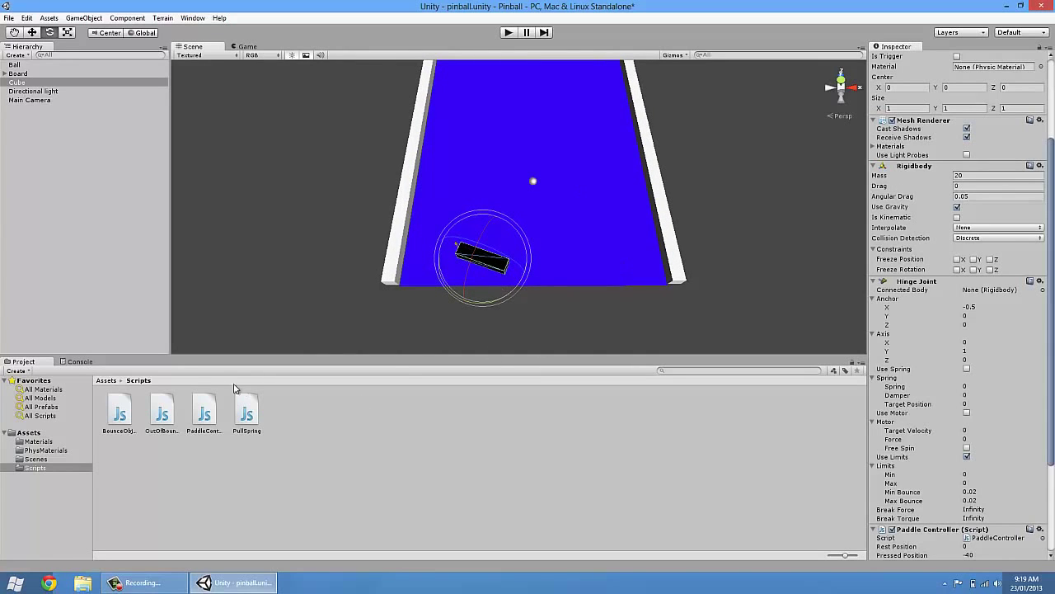
{"action": "right_click_drag", "start_coordinate": [542, 325], "coordinate": [651, 313]}
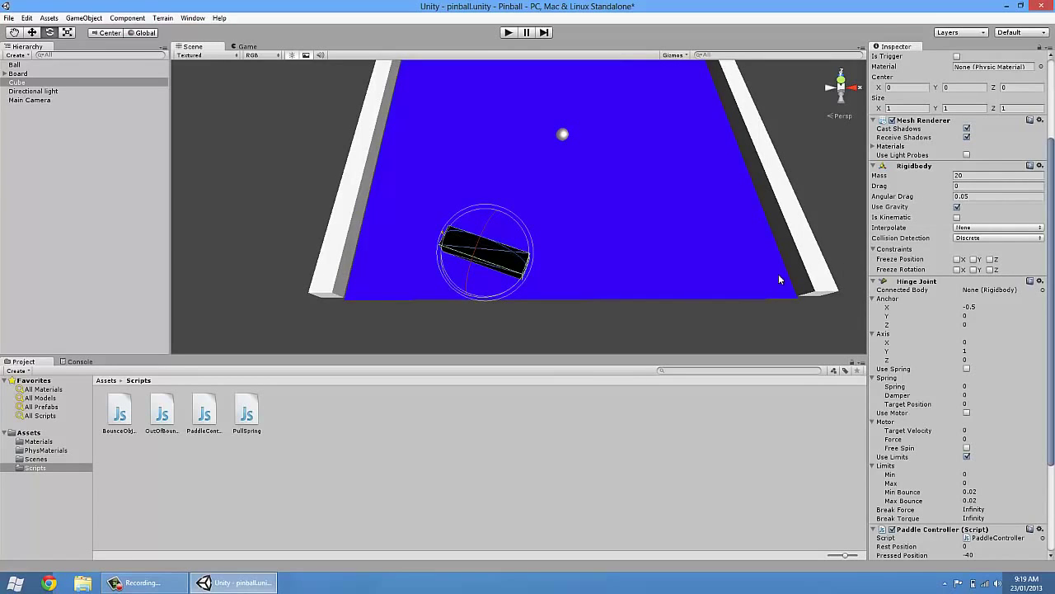
{"action": "left_click", "coordinate": [542, 333]}
{"action": "left_click", "coordinate": [500, 262]}
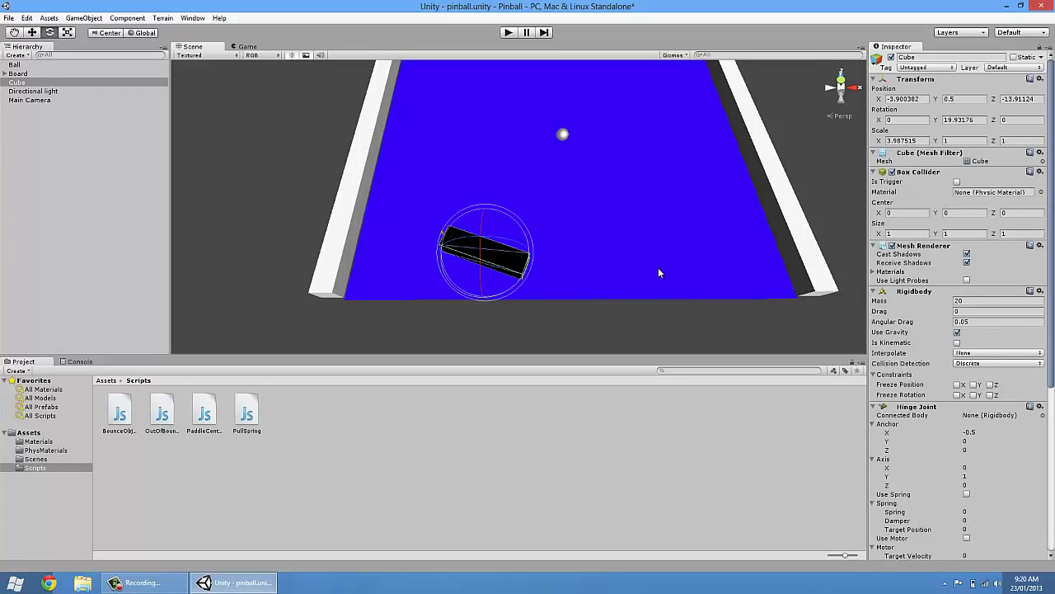
Duplicate the flipper cube and move the copy along X to about 4.04, on the board's right side.
{"action": "key", "text": "ctrl+d"}
{"action": "key", "text": "w"}
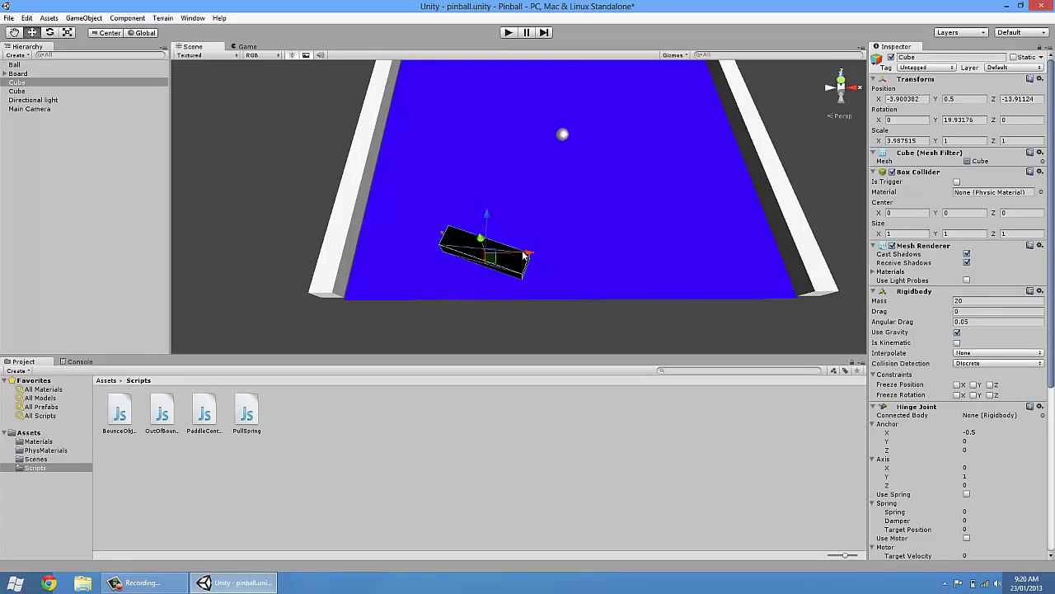
{"action": "left_click_drag", "start_coordinate": [527, 255], "coordinate": [702, 253]}
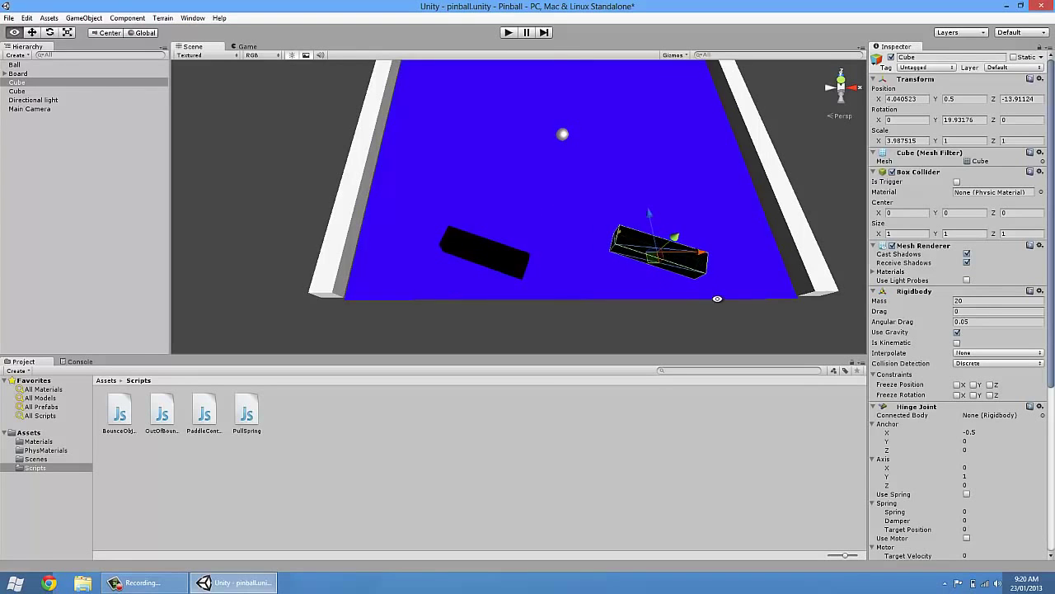
Rotate the copied flipper about 180 degrees around Z so it mirrors the left flipper.
{"action": "left_click_drag", "start_coordinate": [712, 295], "coordinate": [636, 241], "text": "alt"}
{"action": "key", "text": "e"}
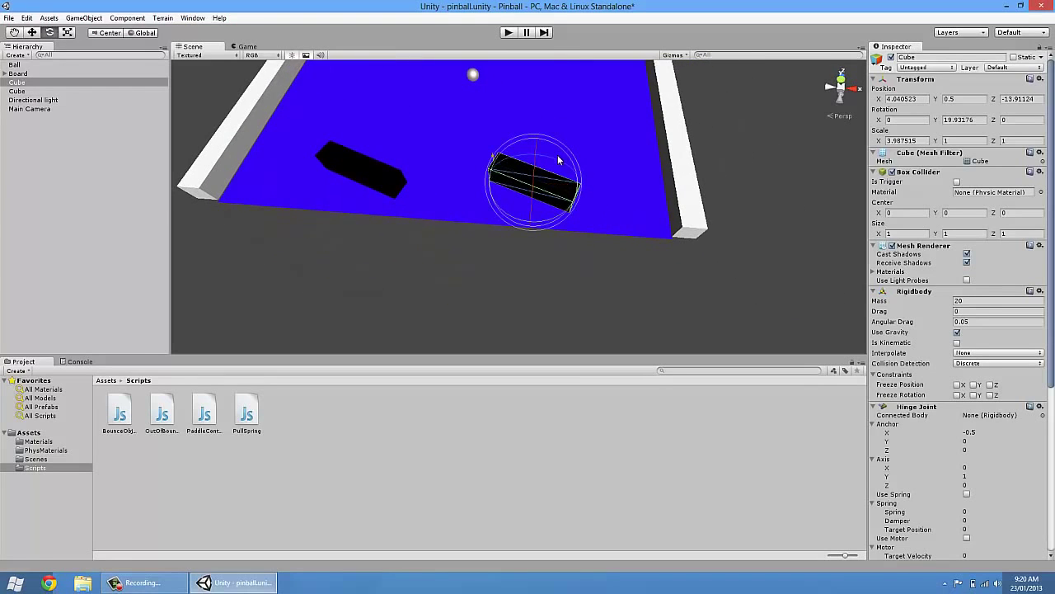
{"action": "left_click_drag", "start_coordinate": [553, 170], "coordinate": [805, 274]}
{"action": "left_click_drag", "start_coordinate": [744, 297], "coordinate": [544, 206], "text": "alt"}
Set the copied flipper's Hinge Joint axis Y value to -1.
{"action": "scroll", "coordinate": [554, 215], "scroll_direction": "up", "scroll_amount": 8}
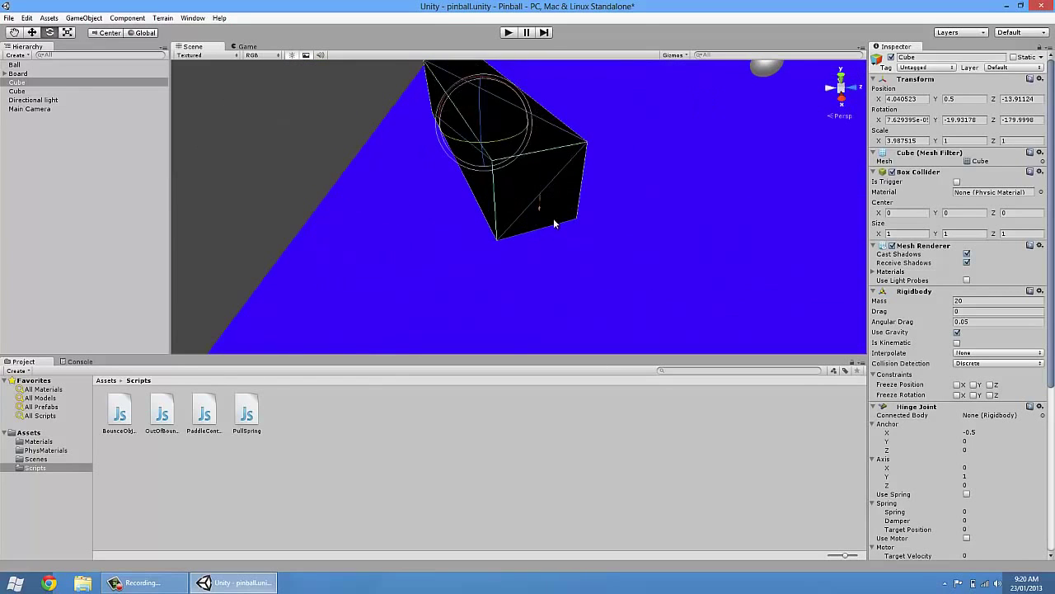
{"action": "scroll", "coordinate": [529, 278], "scroll_direction": "down", "scroll_amount": 5}
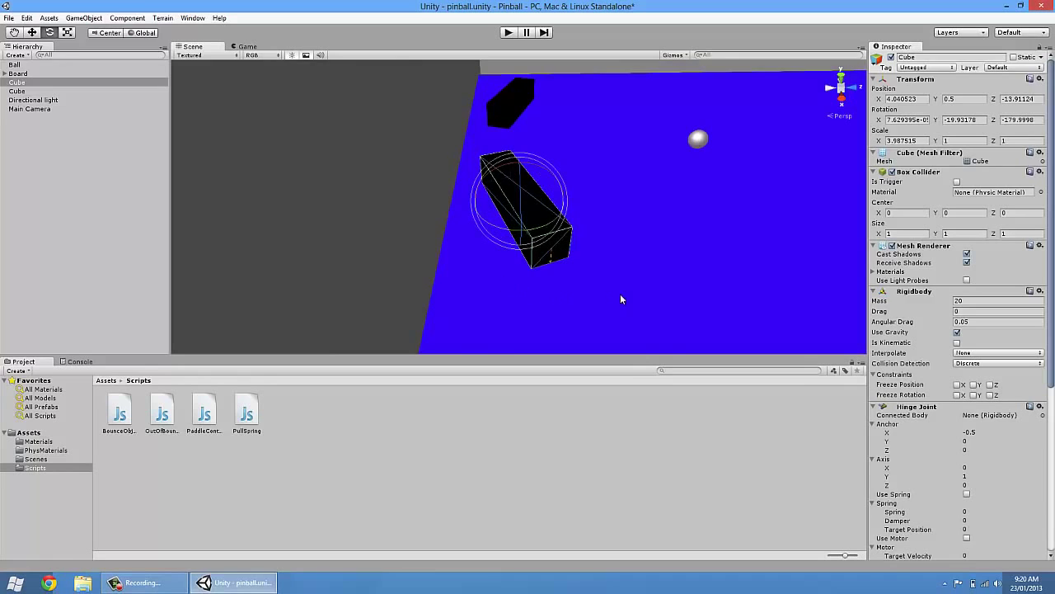
{"action": "scroll", "coordinate": [1052, 297], "scroll_direction": "down", "scroll_amount": 5}
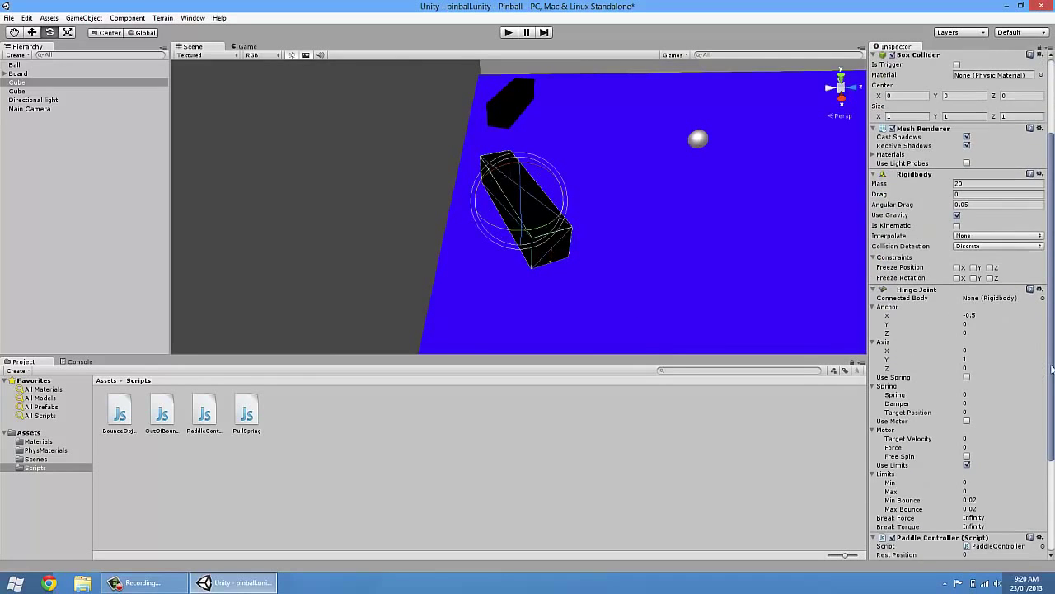
{"action": "left_click", "coordinate": [944, 352]}
{"action": "key", "text": "Return"}
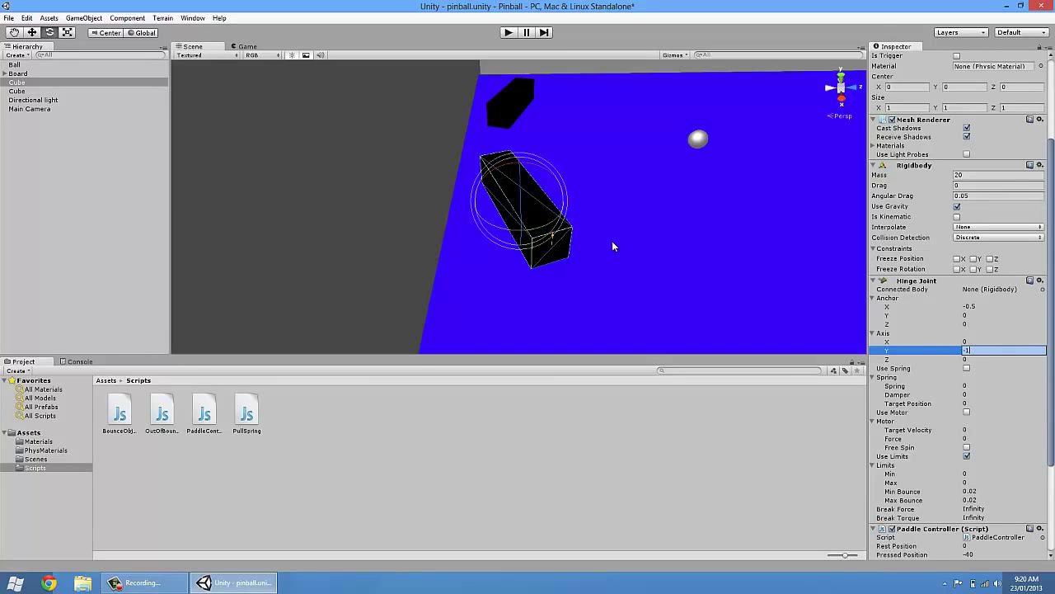
Set the copied flipper's Paddle Controller Pressed Position to 40 and its Input Button Name to RightPaddle.
{"action": "scroll", "coordinate": [1051, 328], "scroll_direction": "down", "scroll_amount": 3}
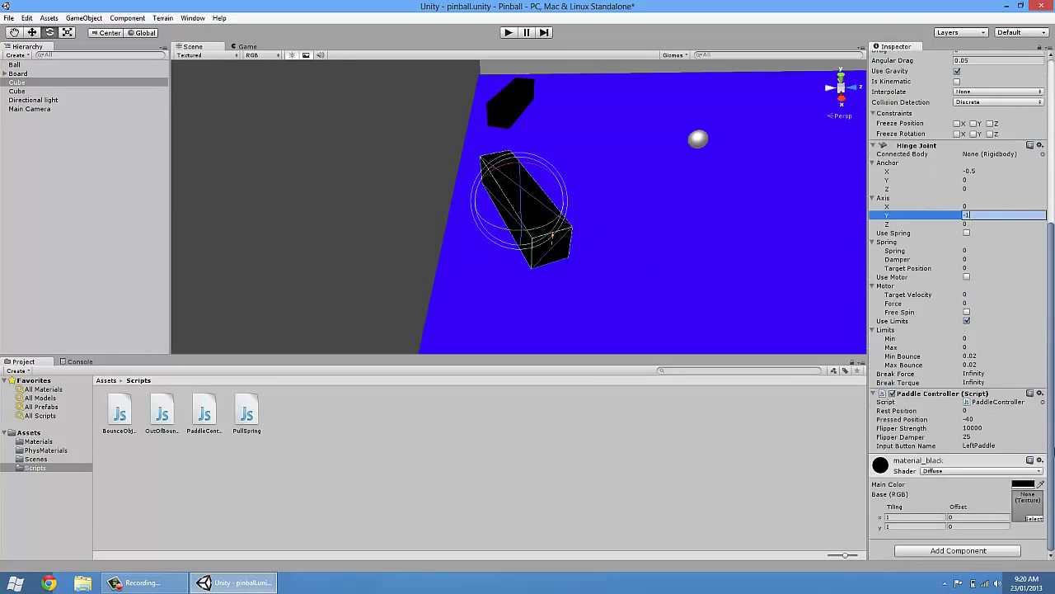
{"action": "left_click", "coordinate": [953, 422]}
{"action": "type", "text": "4"}
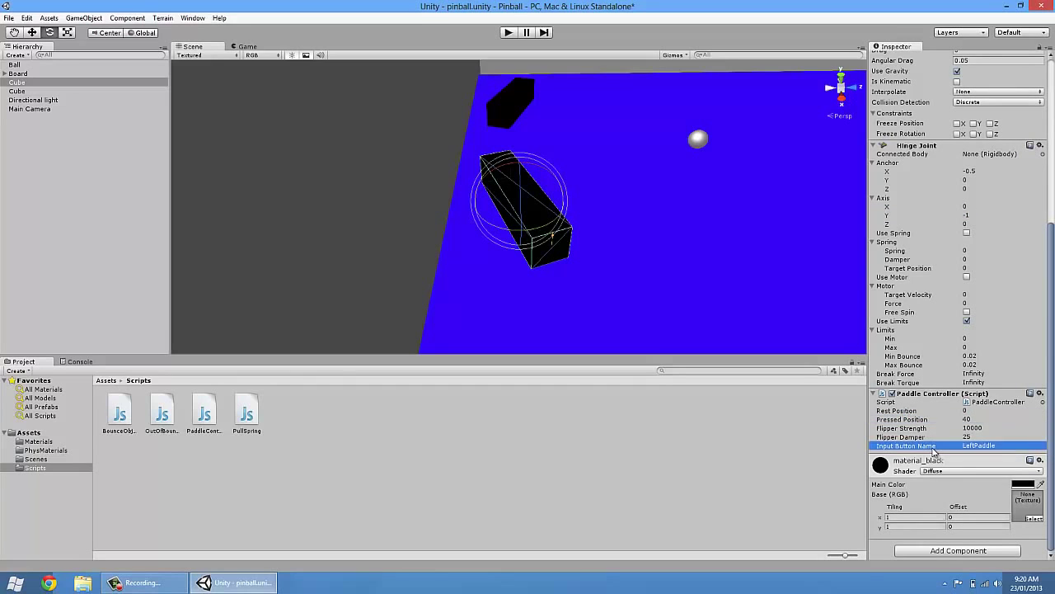
{"action": "left_click", "coordinate": [934, 448]}
{"action": "type", "text": "RightP"}
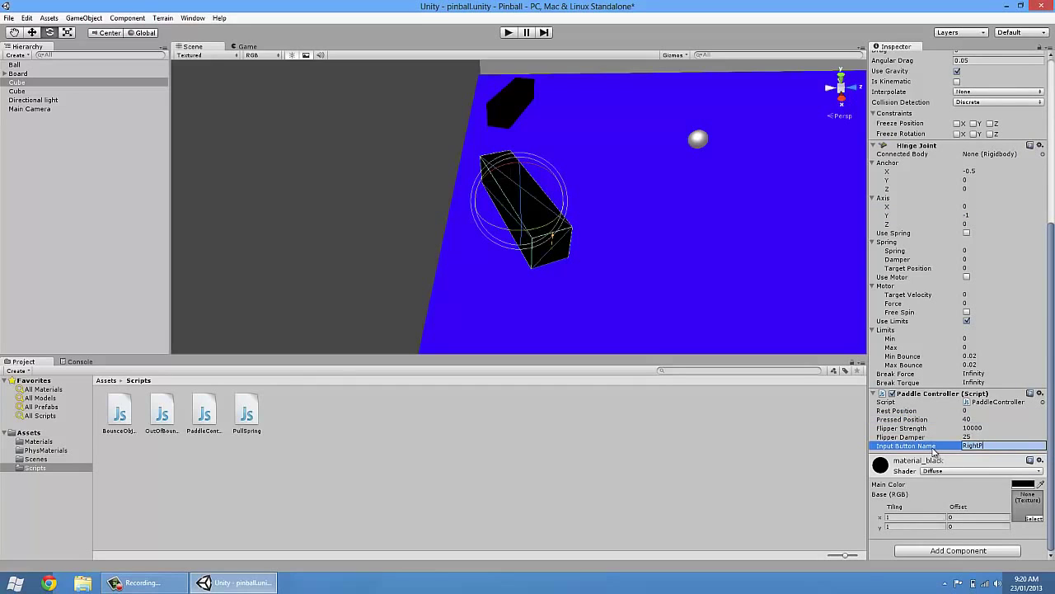
{"action": "type", "text": "addle"}
{"action": "key", "text": "Return"}
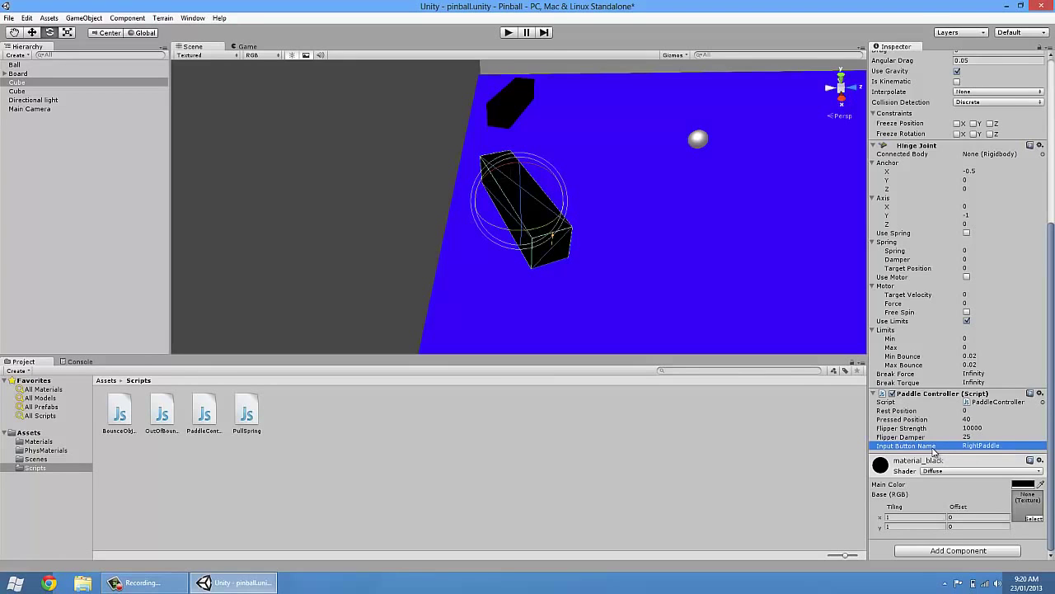
Rename the right flipper cube to RightFlipper and the left one to LeftFlipper.
{"action": "left_click", "coordinate": [430, 237]}
{"action": "left_click_drag", "start_coordinate": [383, 205], "coordinate": [662, 319], "text": "alt"}
{"action": "scroll", "coordinate": [396, 249], "scroll_direction": "down", "scroll_amount": 5}
{"action": "left_click_drag", "start_coordinate": [486, 212], "coordinate": [497, 191], "text": "alt"}
{"action": "left_click", "coordinate": [25, 83]}
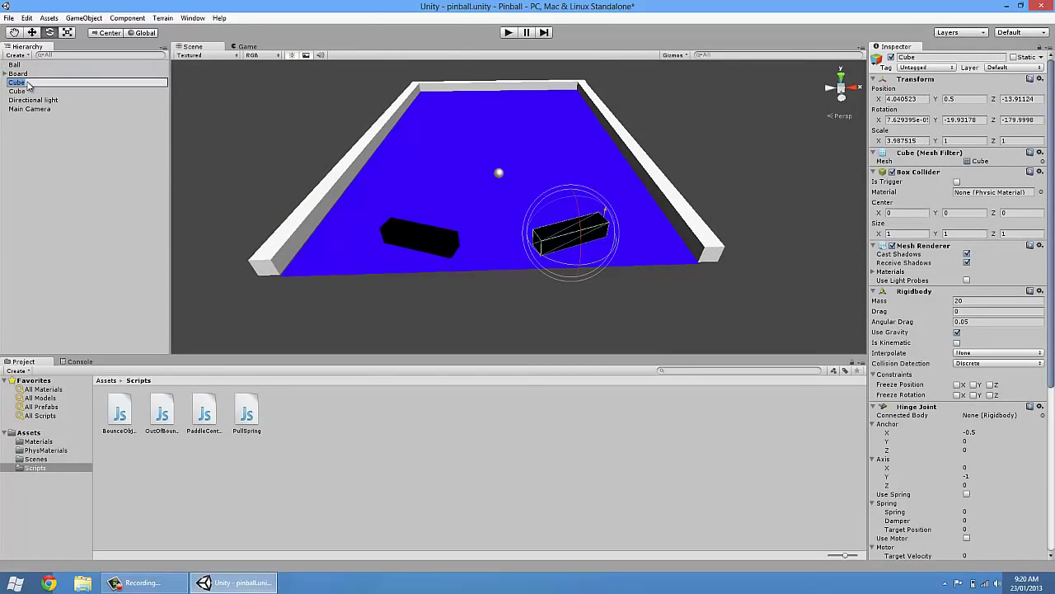
{"action": "type", "text": "RightFlipper"}
{"action": "key", "text": "Return"}
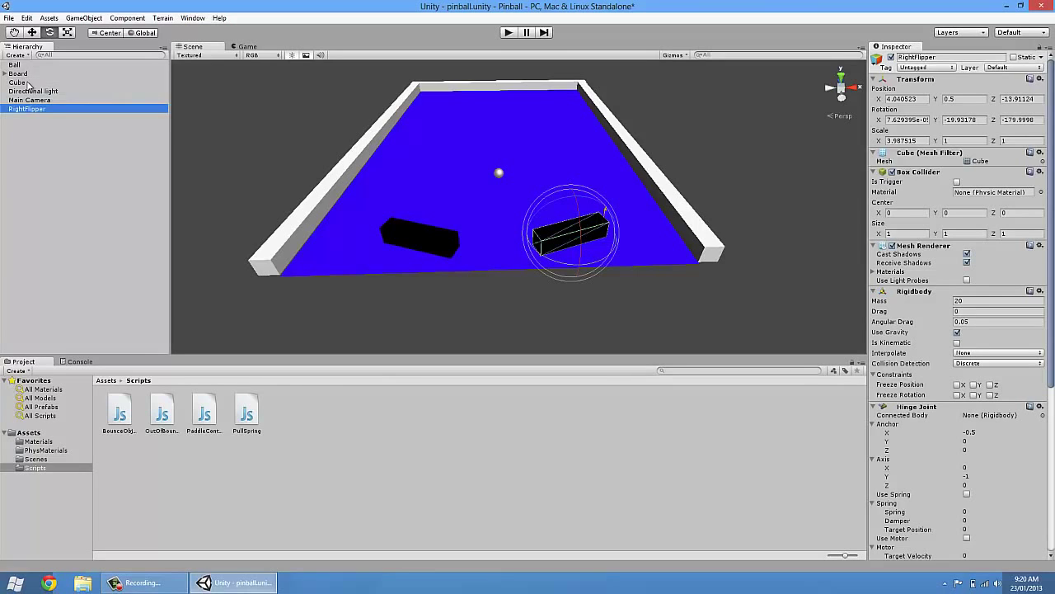
{"action": "left_click", "coordinate": [18, 82]}
{"action": "left_click", "coordinate": [18, 83]}
{"action": "type", "text": "Left"}
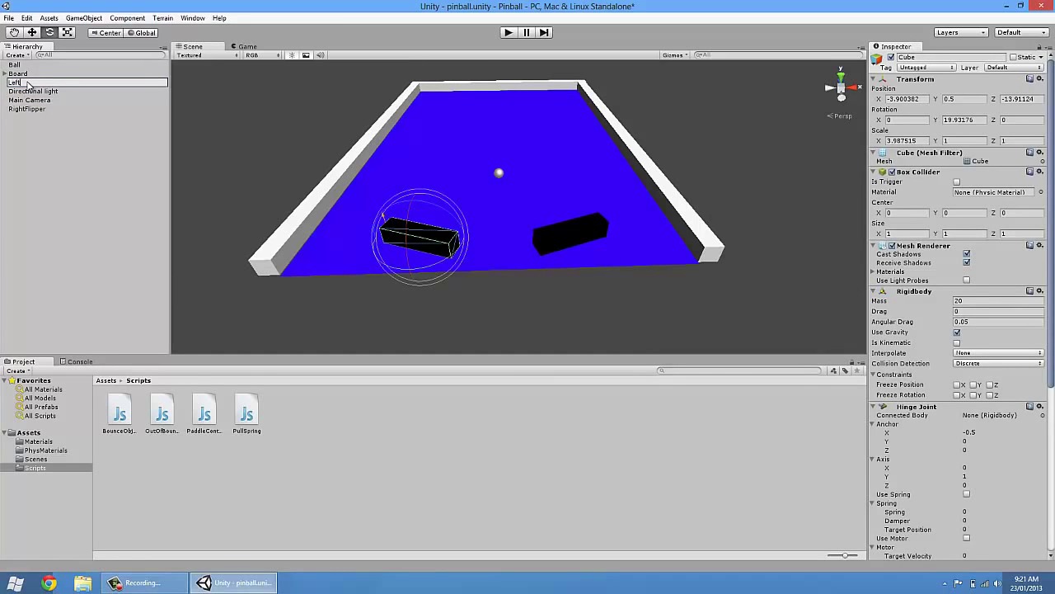
{"action": "type", "text": "Flipper"}
{"action": "key", "text": "Return"}
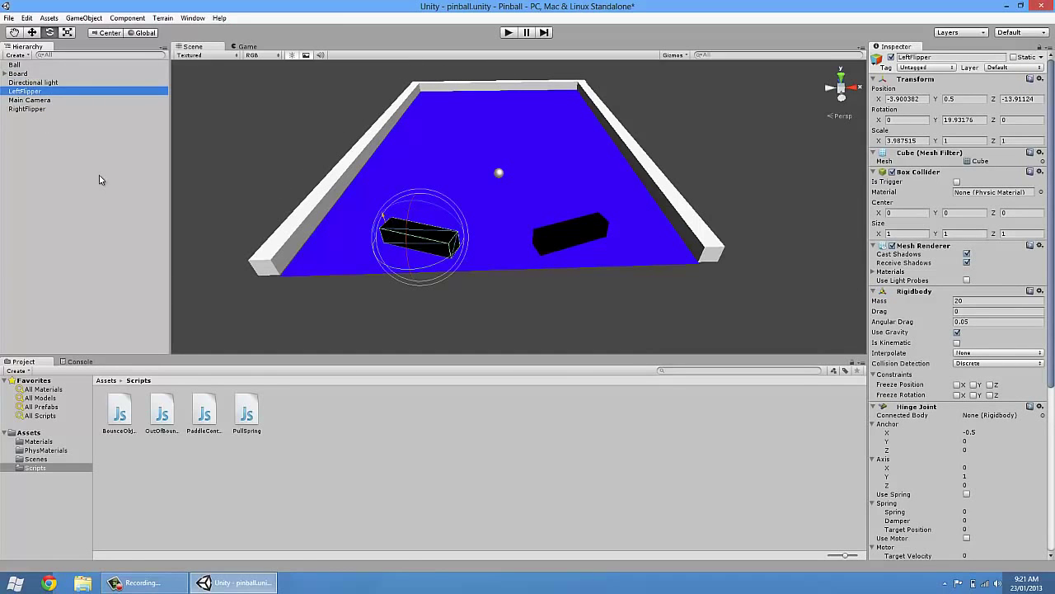
Rename the LeftFlipper object to LeftPaddle and the RightFlipper object to RightPaddle.
{"action": "left_click", "coordinate": [50, 93]}
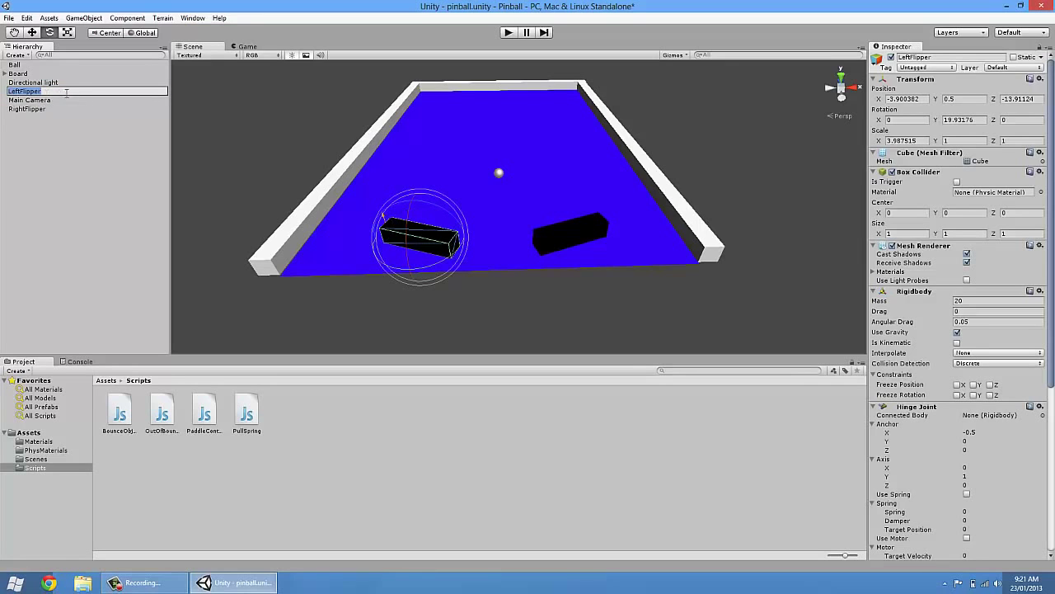
{"action": "left_click", "coordinate": [76, 92]}
{"action": "type", "text": "Paddle"}
{"action": "key", "text": "Return"}
{"action": "key", "text": "Down"}
{"action": "key", "text": "Down"}
{"action": "key", "text": "F2"}
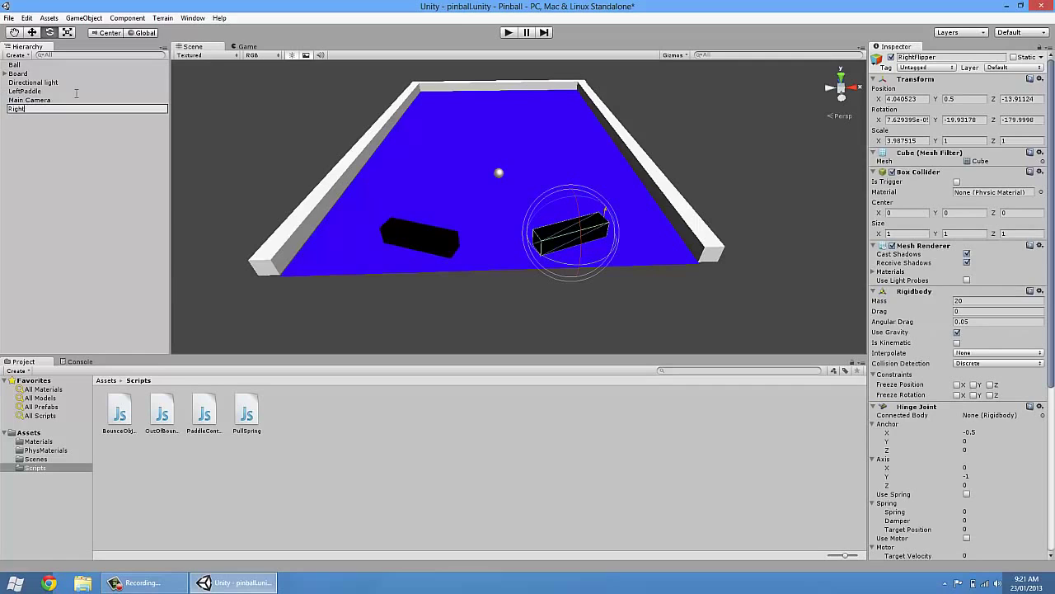
{"action": "type", "text": "RightPaddle"}
{"action": "key", "text": "Return"}
Create an empty game object and name it Paddles.
{"action": "left_click", "coordinate": [77, 175]}
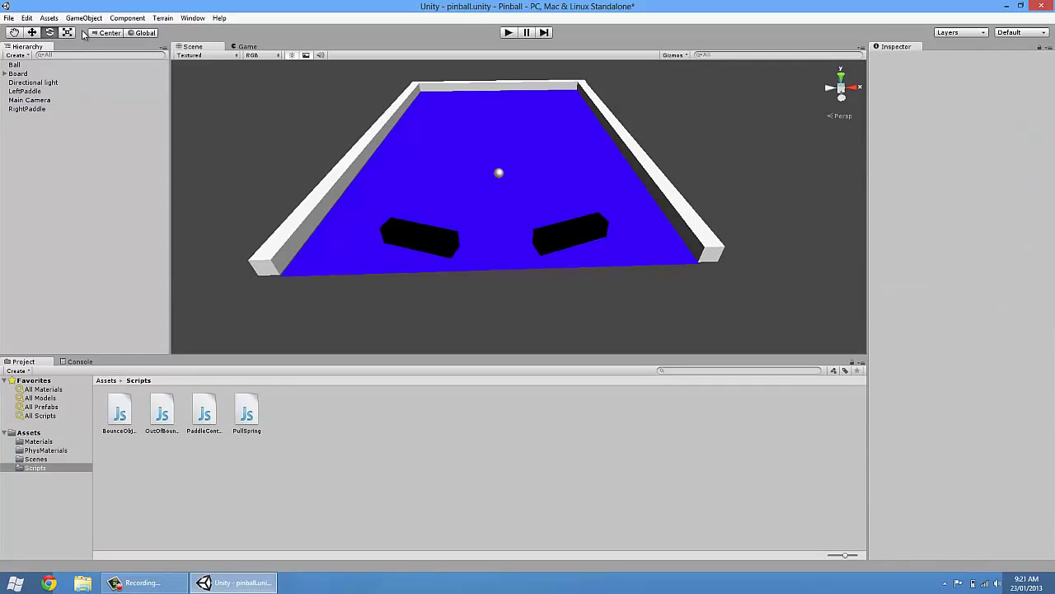
{"action": "left_click", "coordinate": [86, 18]}
{"action": "left_click", "coordinate": [98, 32]}
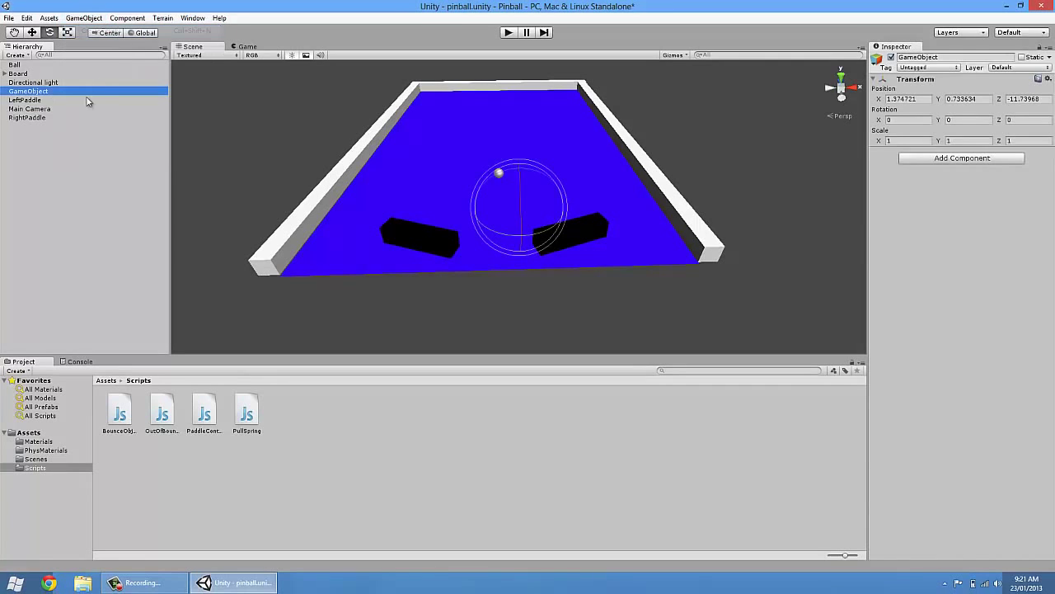
{"action": "key", "text": "F2"}
{"action": "type", "text": "Paddl"}
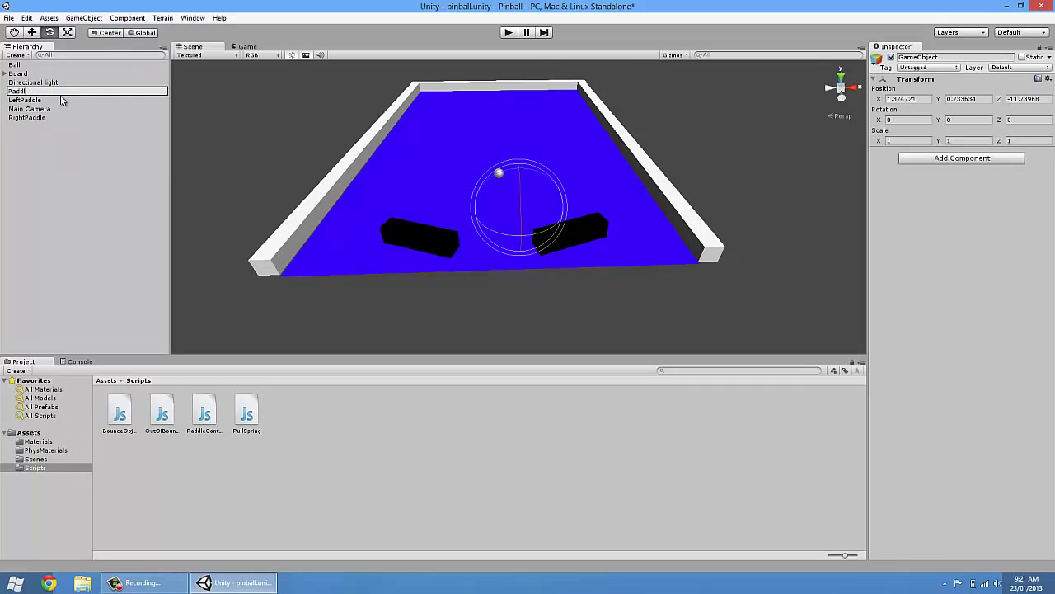
{"action": "type", "text": "es"}
{"action": "key", "text": "Return"}
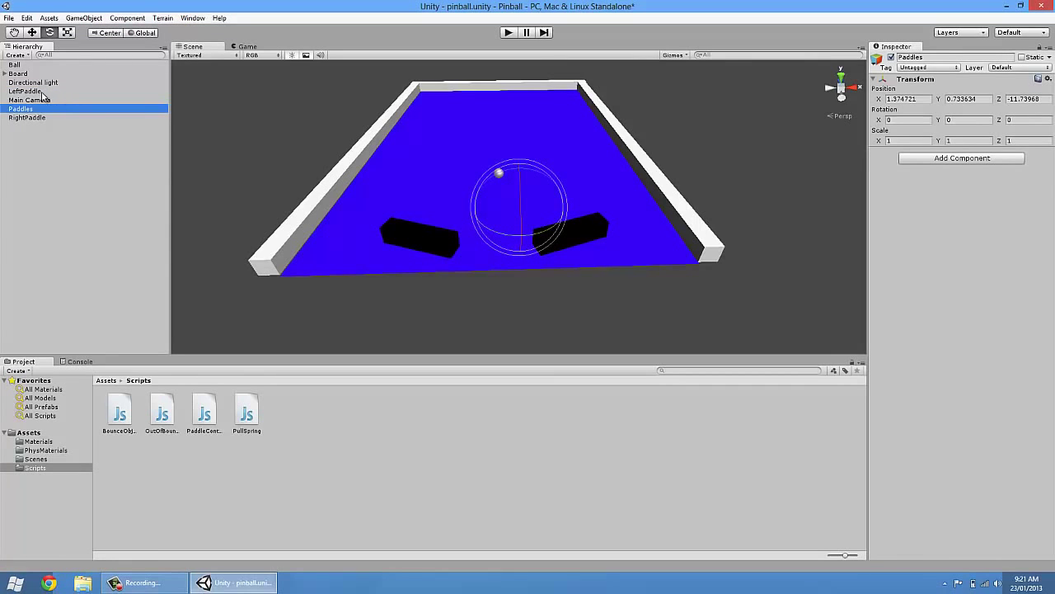
Parent LeftPaddle and RightPaddle to the Paddles object and collapse the group.
{"action": "left_click_drag", "start_coordinate": [43, 97], "coordinate": [16, 101]}
{"action": "left_click", "coordinate": [64, 149]}
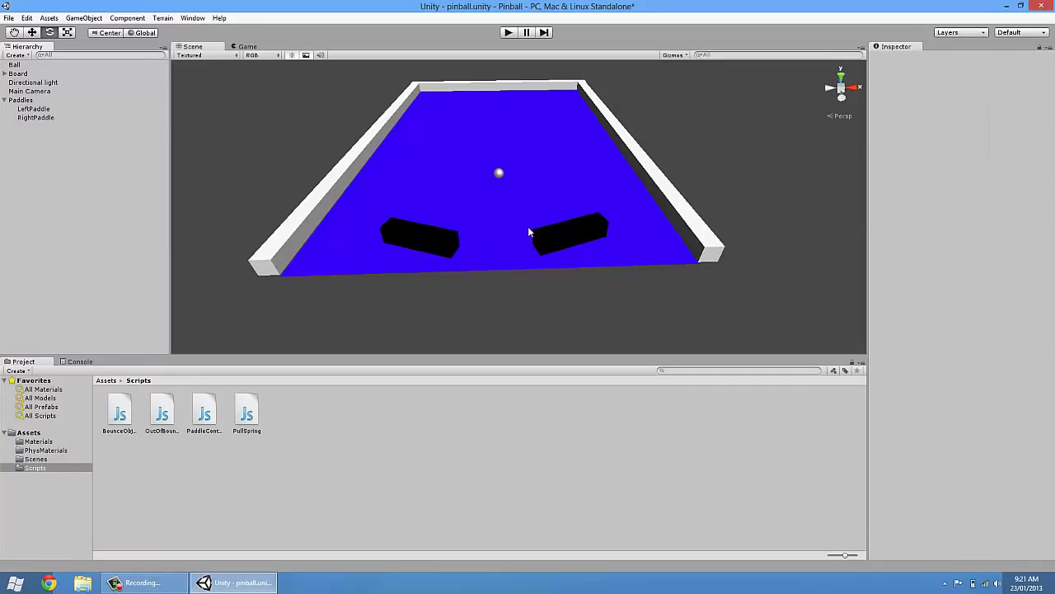
{"action": "left_click", "coordinate": [50, 109]}
{"action": "left_click", "coordinate": [37, 117]}
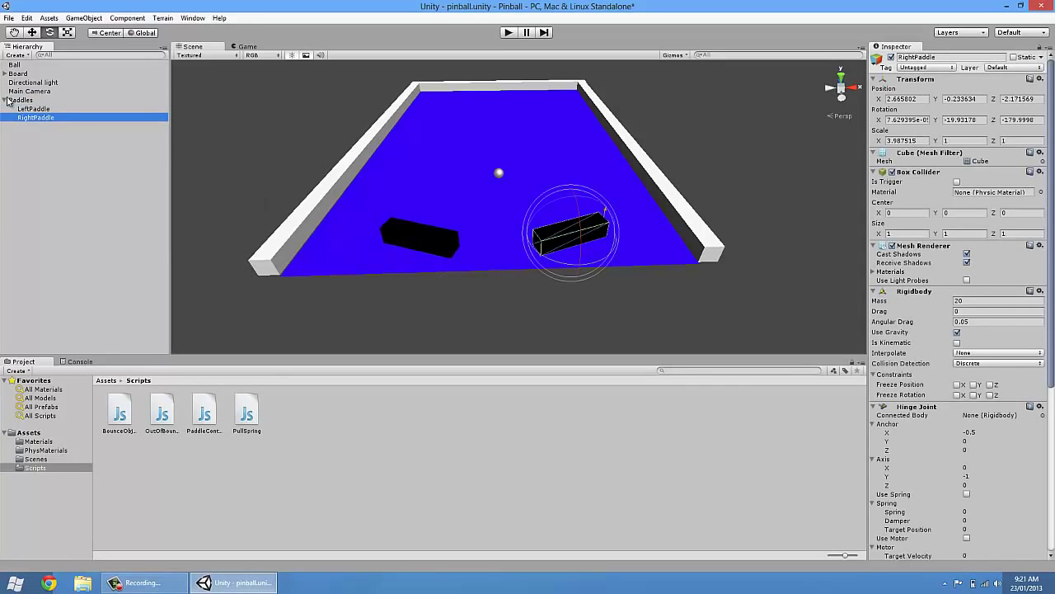
{"action": "left_click", "coordinate": [6, 99]}
{"action": "left_click", "coordinate": [623, 289]}
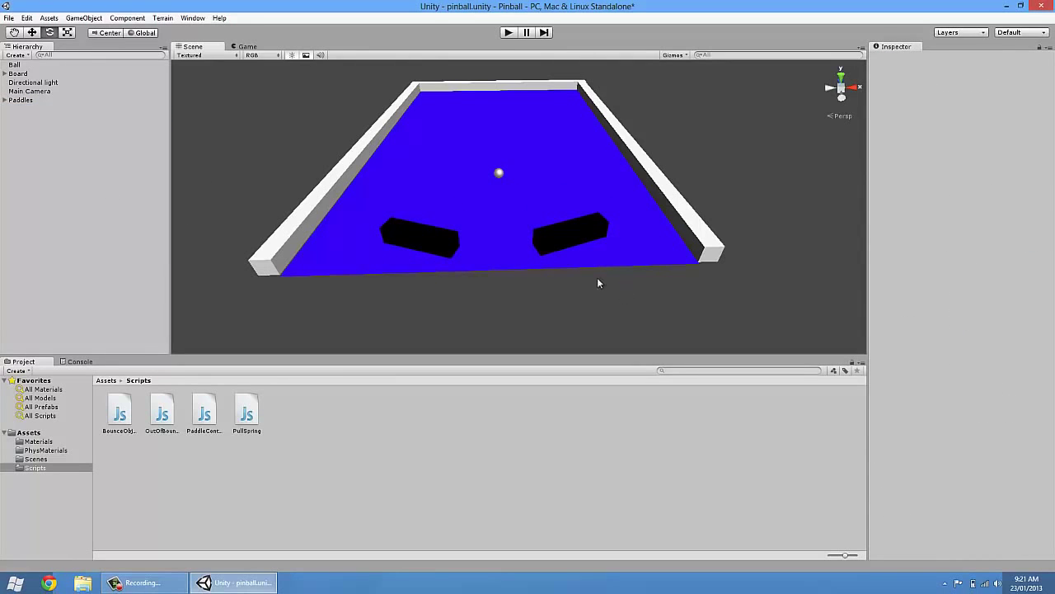
Check the Input Button Name in LeftPaddle's Paddle Controller component.
{"action": "left_click", "coordinate": [453, 242]}
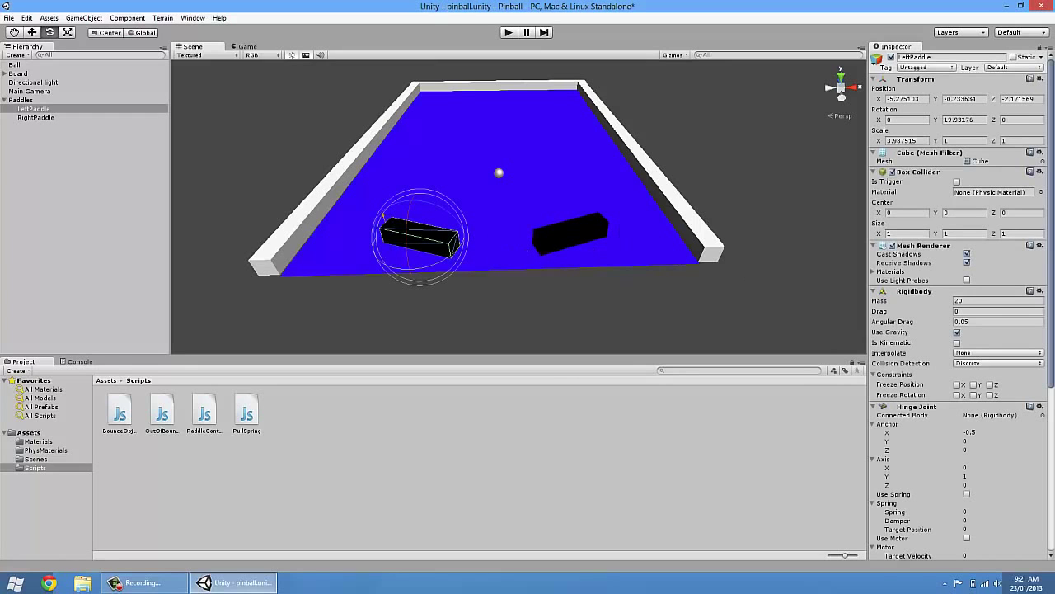
{"action": "scroll", "coordinate": [1053, 376], "scroll_direction": "down", "scroll_amount": 5}
{"action": "left_click", "coordinate": [988, 446]}
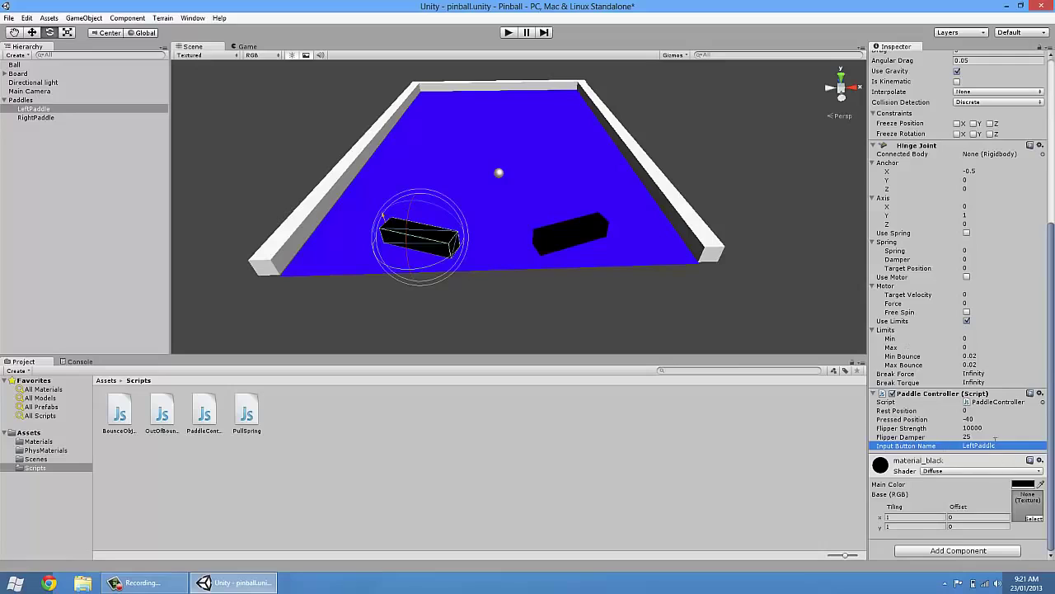
{"action": "left_click", "coordinate": [644, 295]}
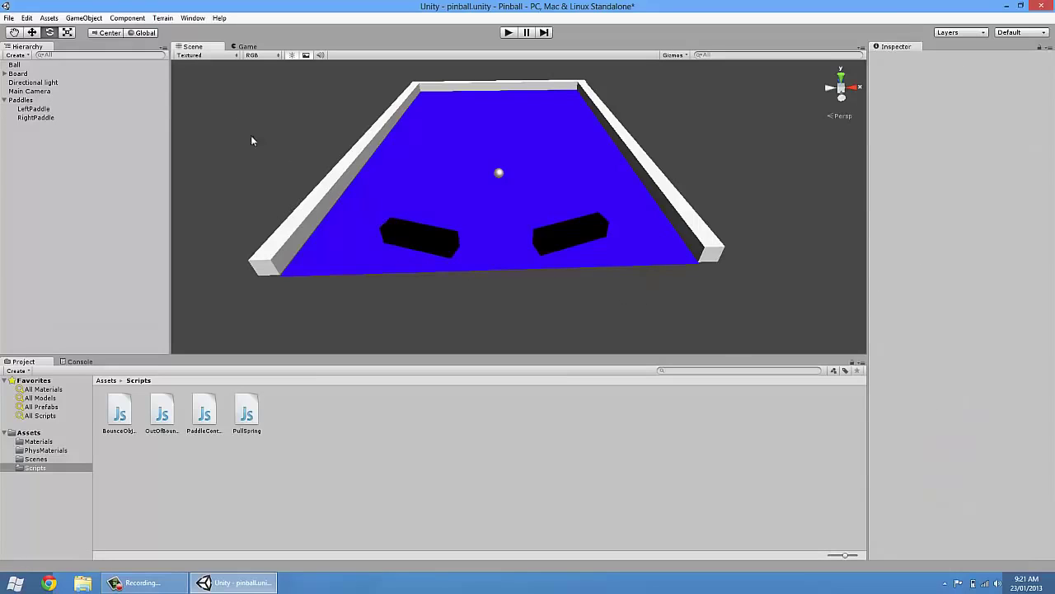
Open the project's Input settings and examine the LeftPaddle, RightPaddle and Pull axes.
{"action": "left_click", "coordinate": [28, 18]}
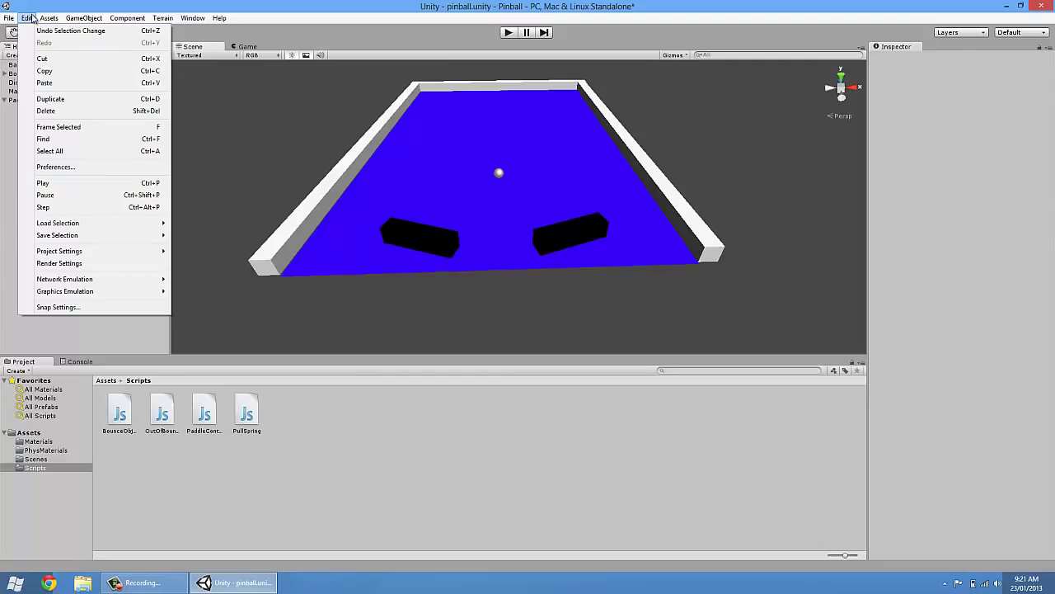
{"action": "mouse_move", "coordinate": [83, 251]}
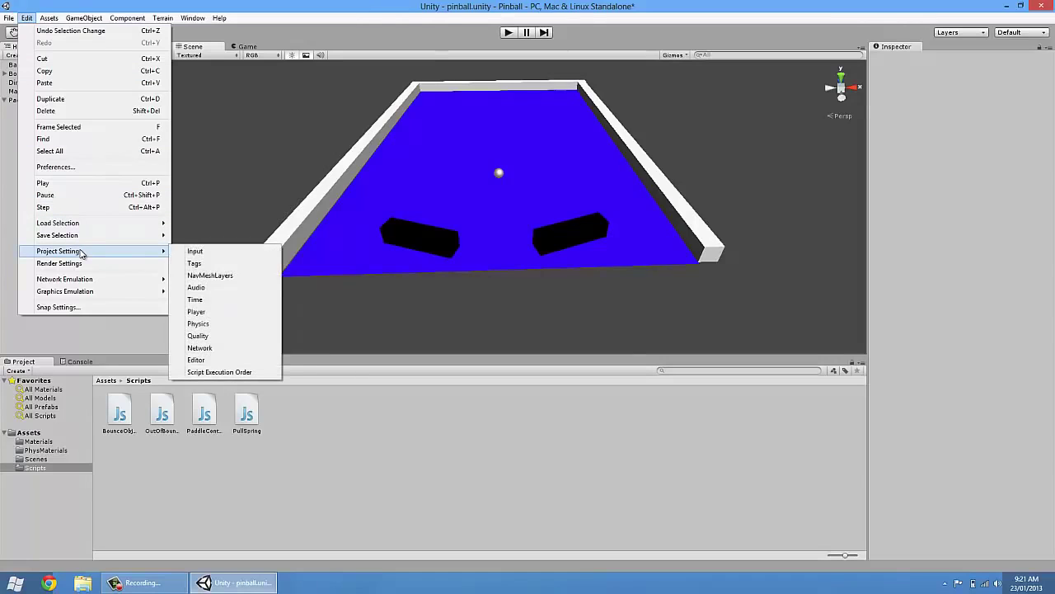
{"action": "left_click", "coordinate": [232, 256]}
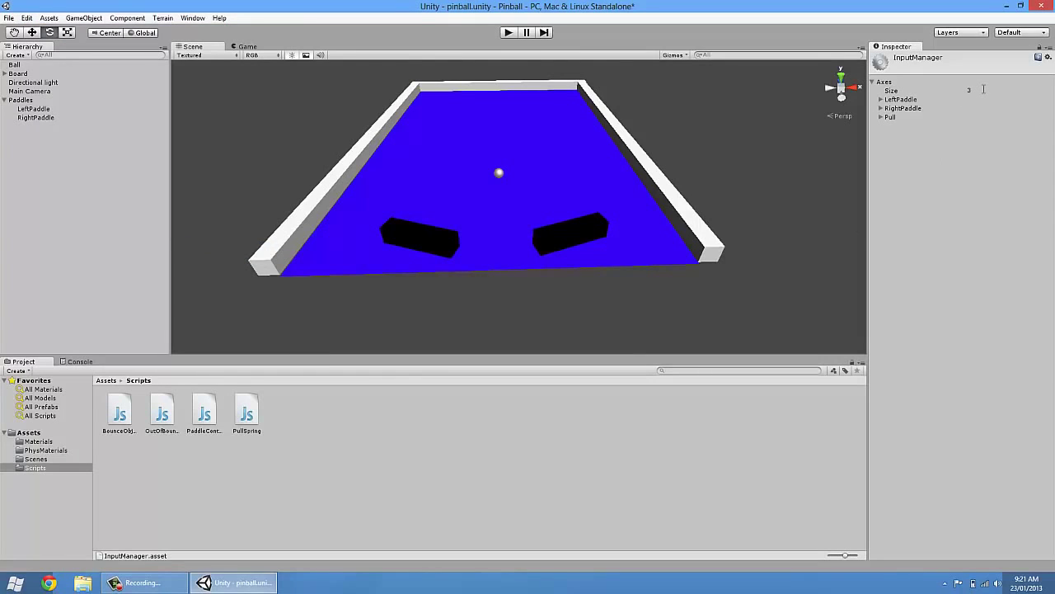
{"action": "left_click", "coordinate": [882, 98]}
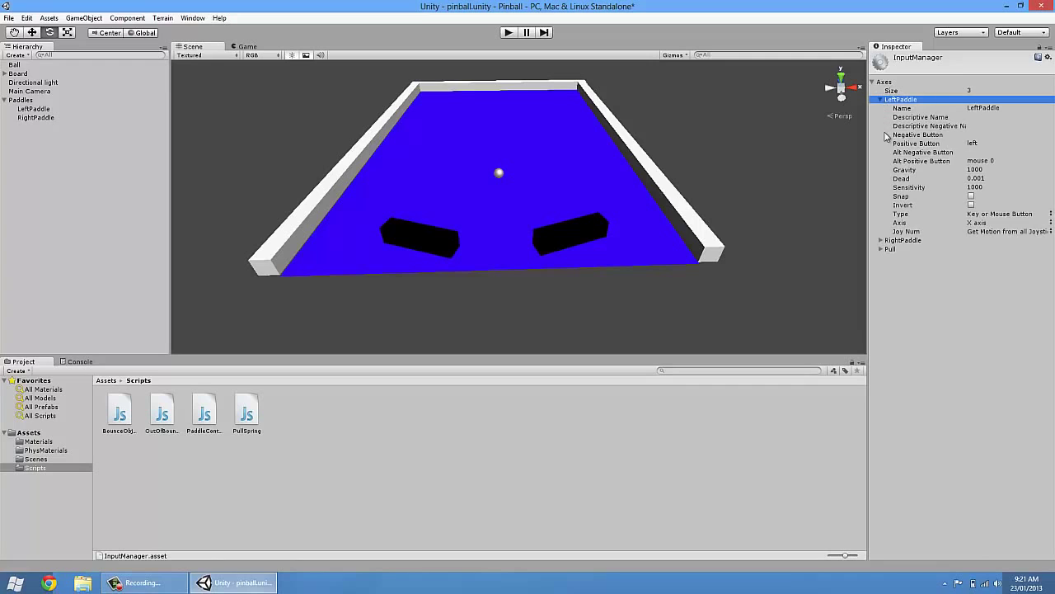
{"action": "left_click", "coordinate": [880, 240]}
{"action": "left_click", "coordinate": [882, 381]}
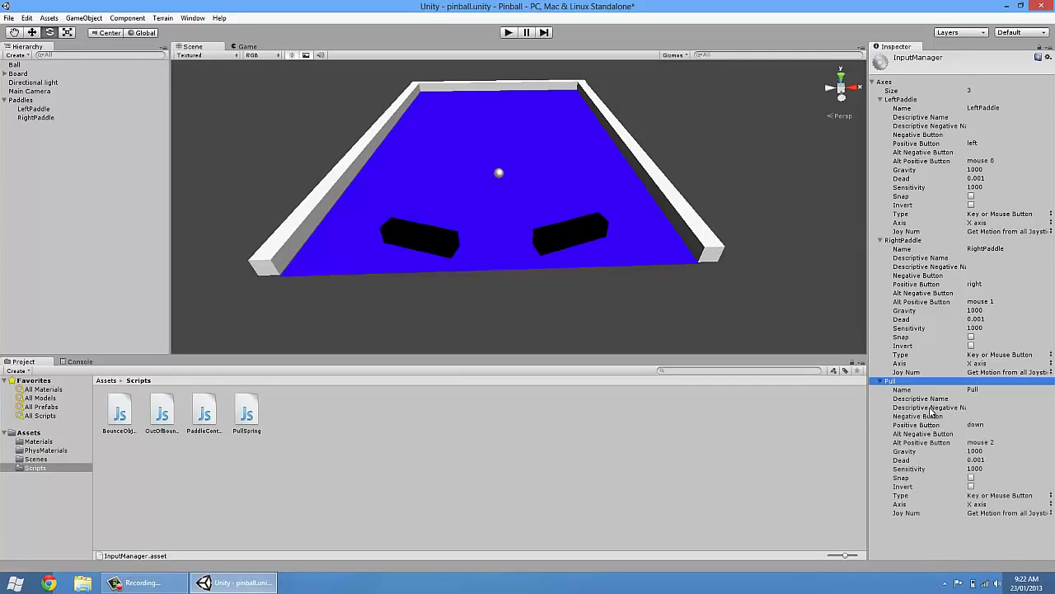
Reopen the project's Input settings and collapse the LeftPaddle, RightPaddle and Pull axes.
{"action": "left_click", "coordinate": [773, 266]}
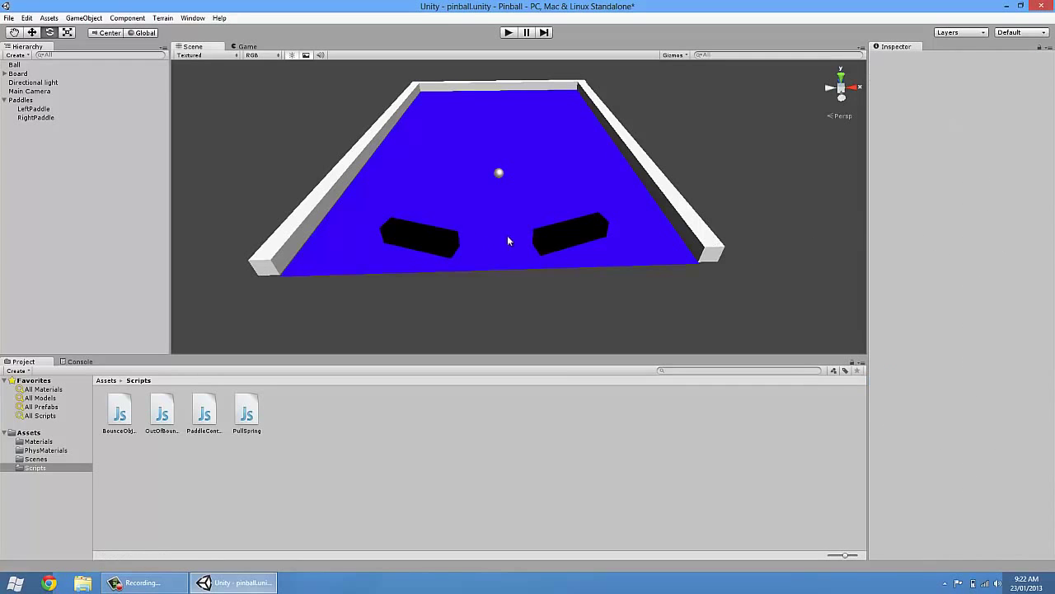
{"action": "left_click", "coordinate": [27, 18]}
{"action": "mouse_move", "coordinate": [82, 251]}
{"action": "left_click", "coordinate": [194, 252]}
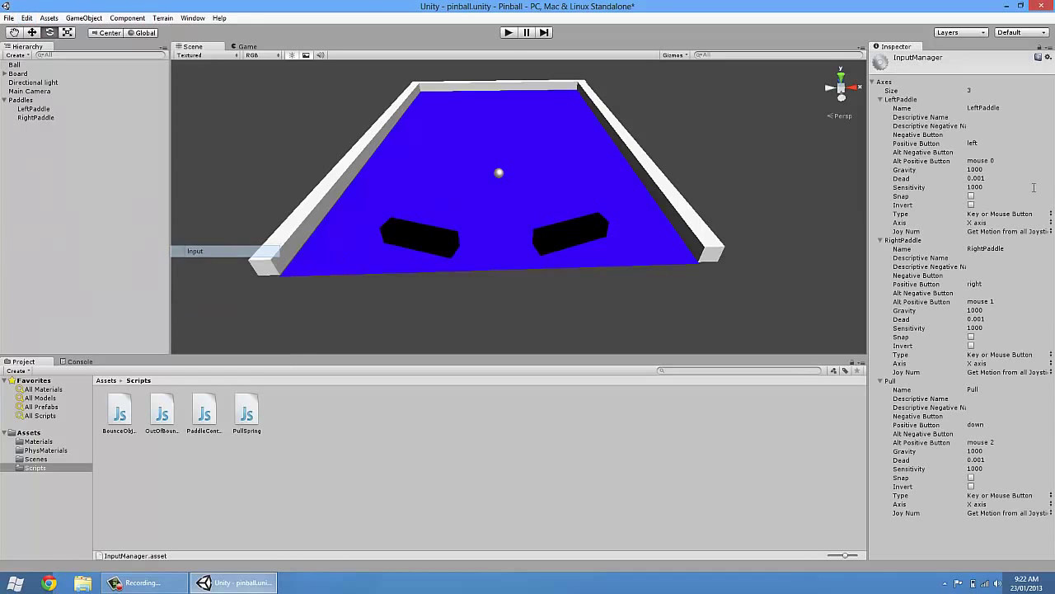
{"action": "left_click", "coordinate": [880, 100]}
{"action": "left_click", "coordinate": [882, 109]}
{"action": "left_click", "coordinate": [882, 118]}
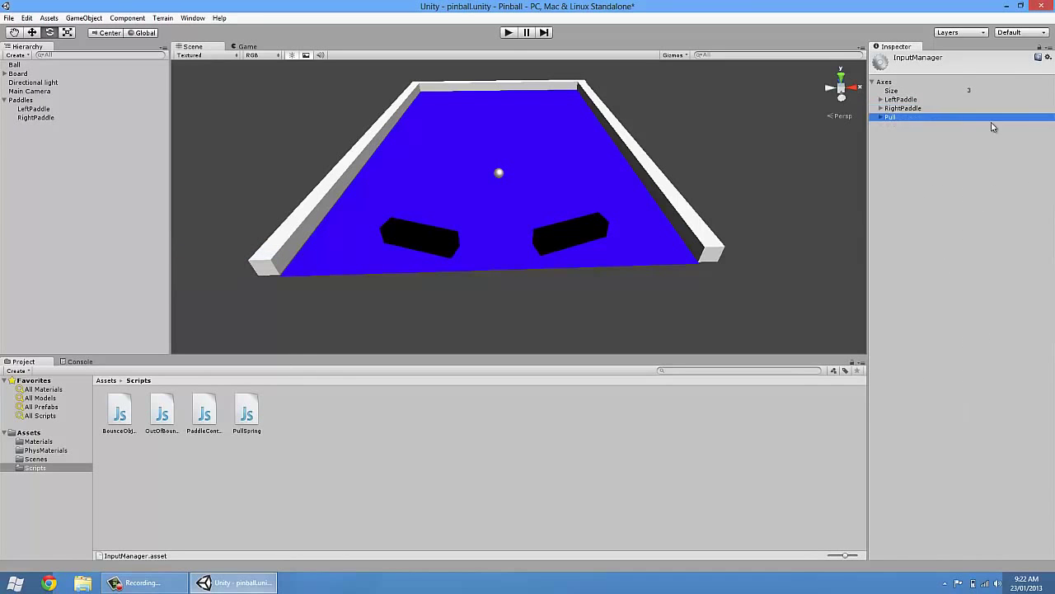
Examine the positive and alternative positive button bindings of the LeftPaddle, RightPaddle and Pull input axes.
{"action": "left_click", "coordinate": [880, 100]}
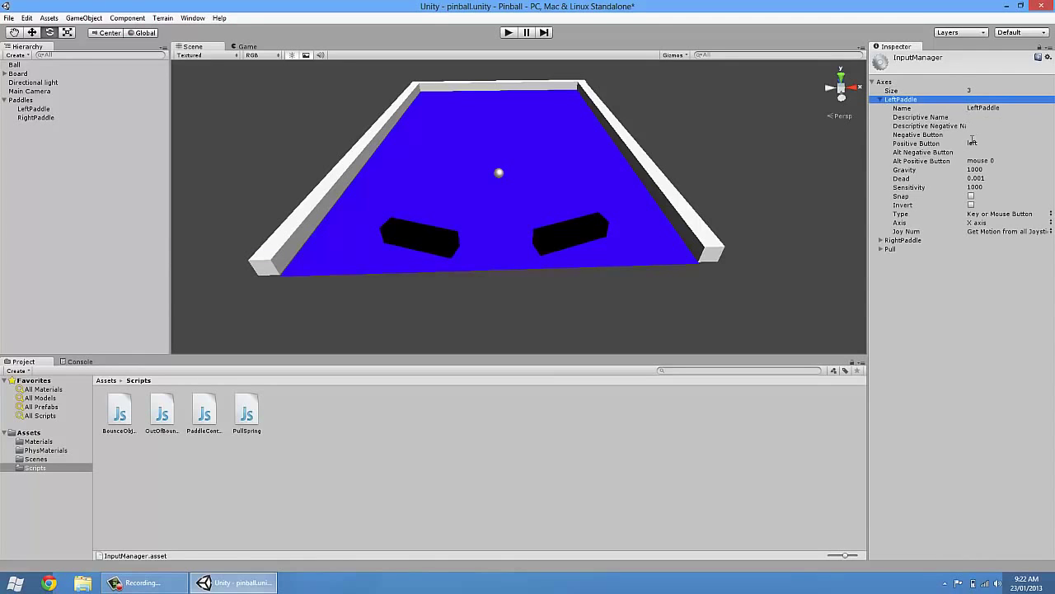
{"action": "left_click", "coordinate": [931, 144]}
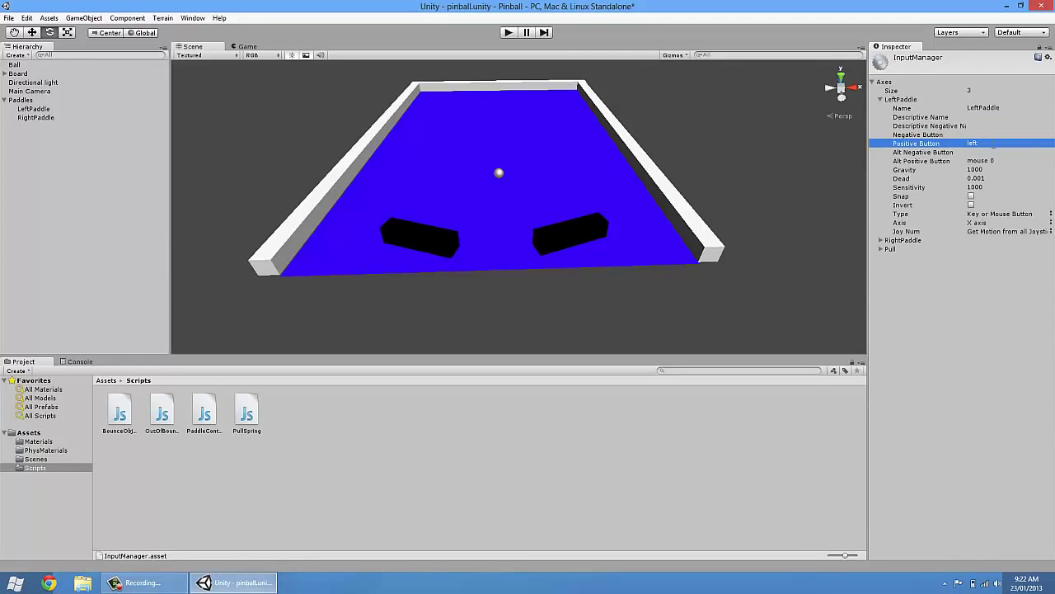
{"action": "left_click", "coordinate": [941, 161]}
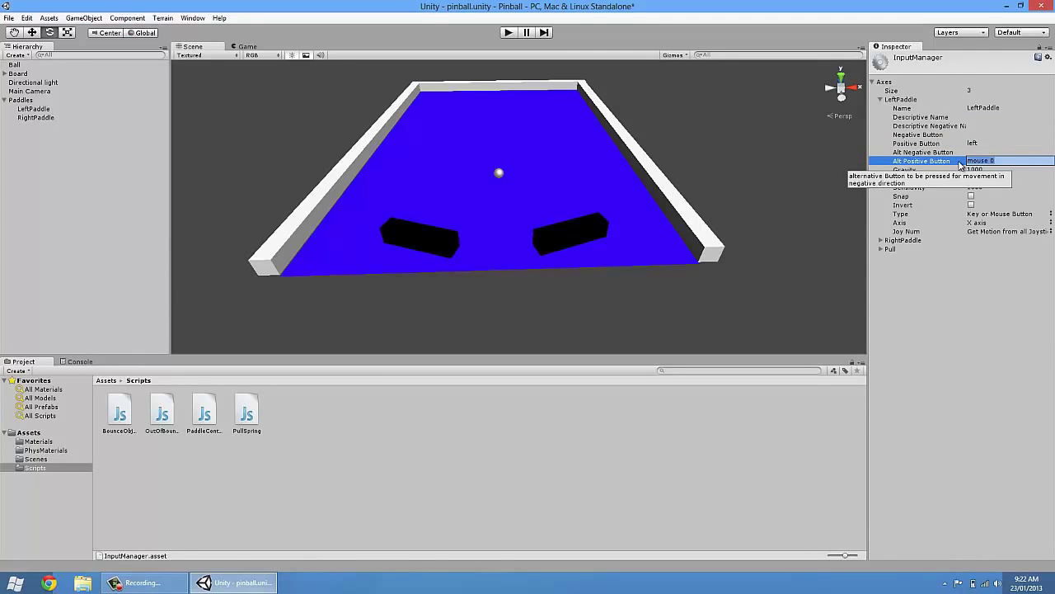
{"action": "left_click", "coordinate": [879, 100]}
{"action": "left_click", "coordinate": [881, 108]}
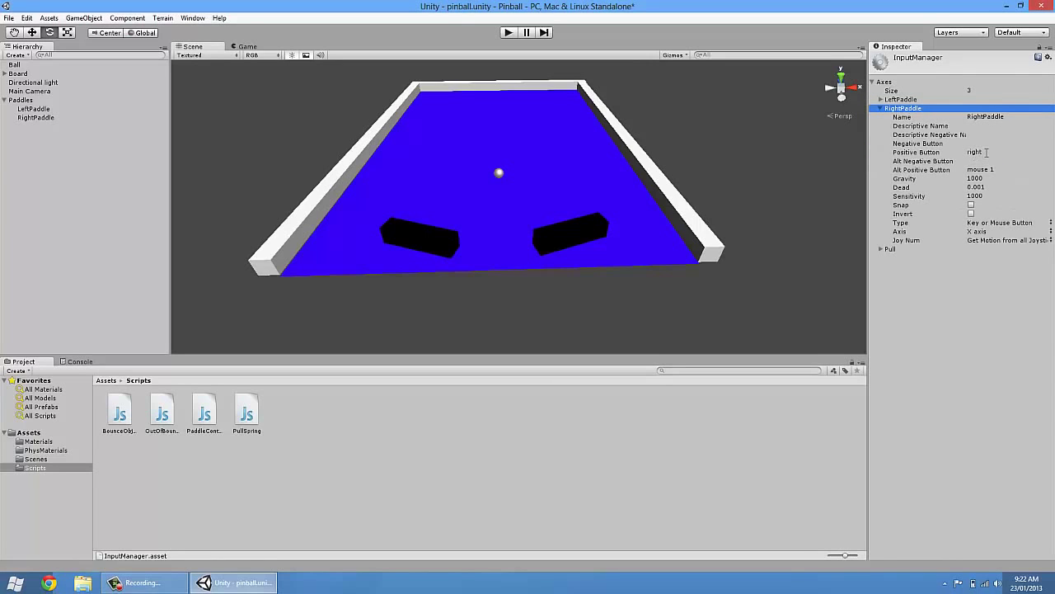
{"action": "left_click", "coordinate": [986, 152]}
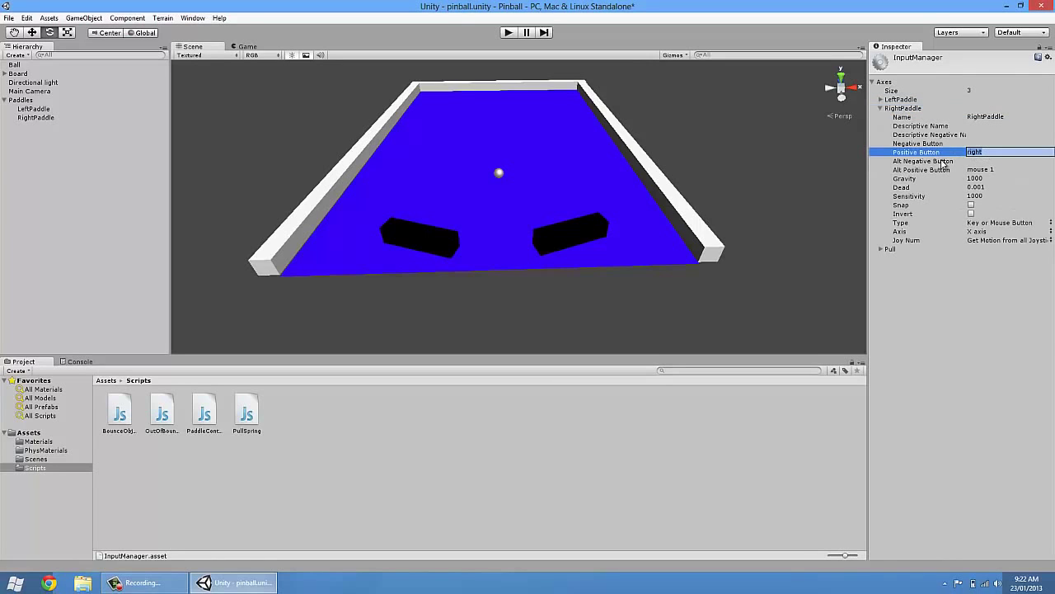
{"action": "left_click", "coordinate": [986, 169]}
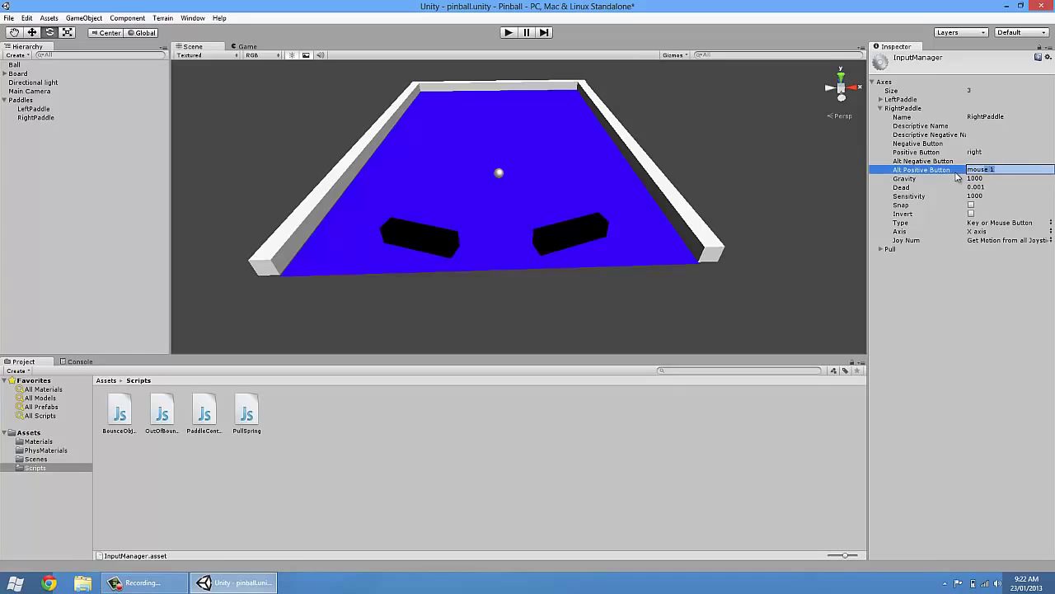
{"action": "left_click", "coordinate": [881, 109]}
{"action": "left_click", "coordinate": [882, 117]}
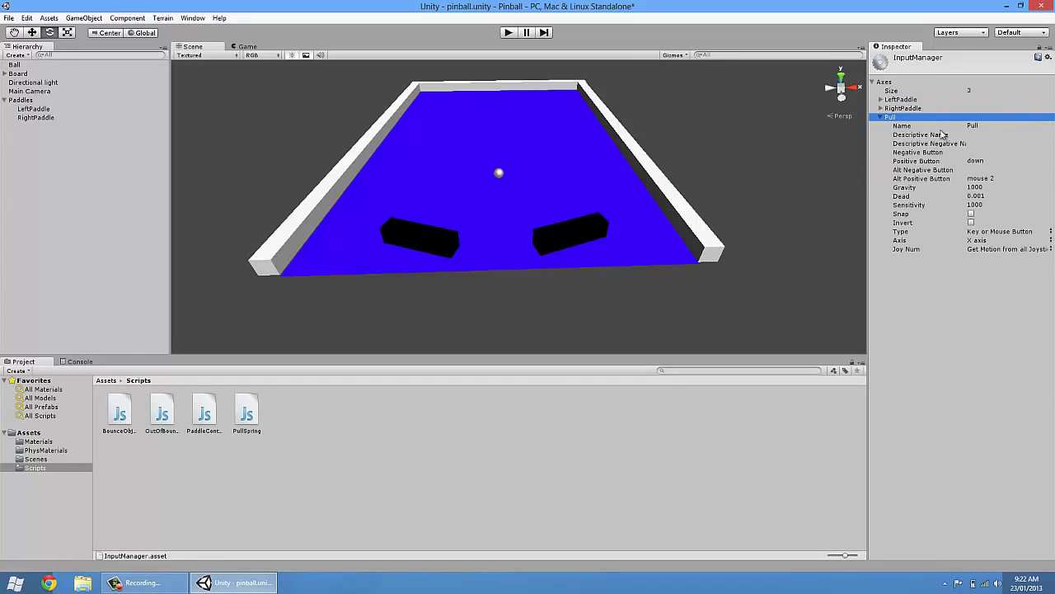
{"action": "left_click", "coordinate": [957, 162]}
{"action": "left_click", "coordinate": [979, 178]}
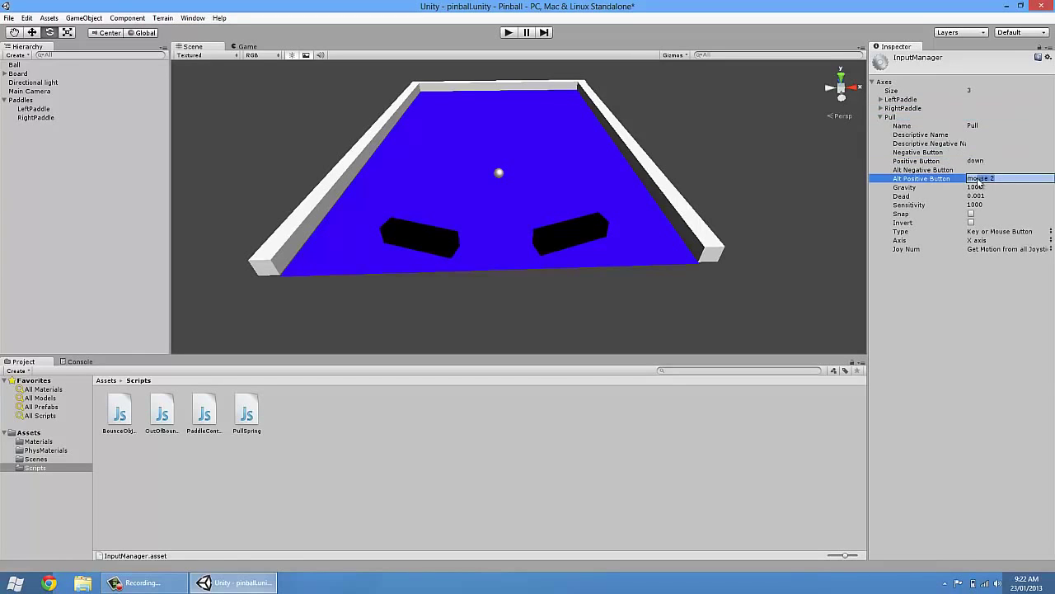
{"action": "left_click", "coordinate": [881, 118]}
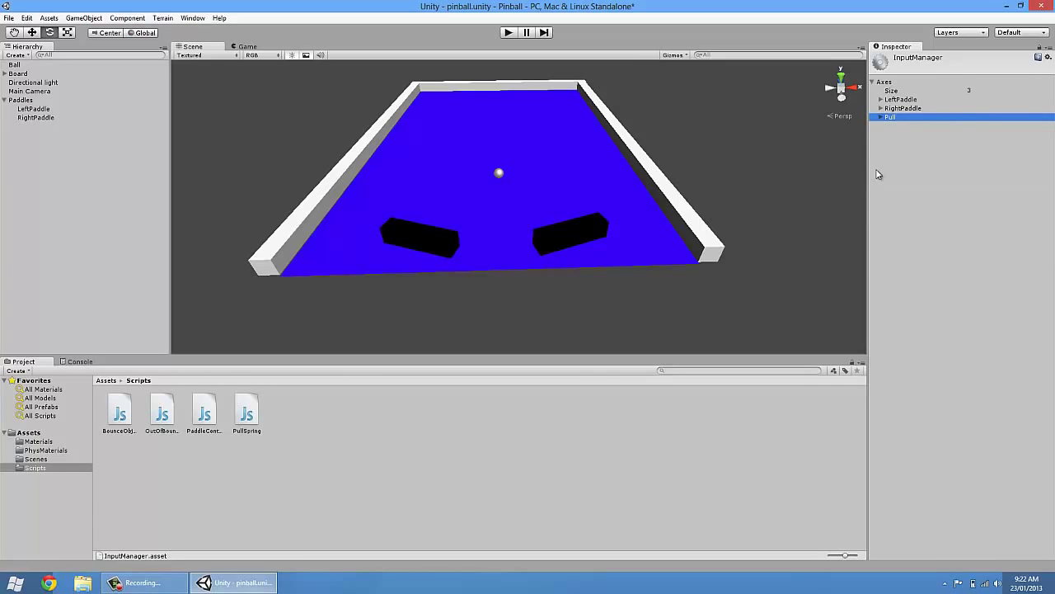
{"action": "left_click", "coordinate": [795, 154]}
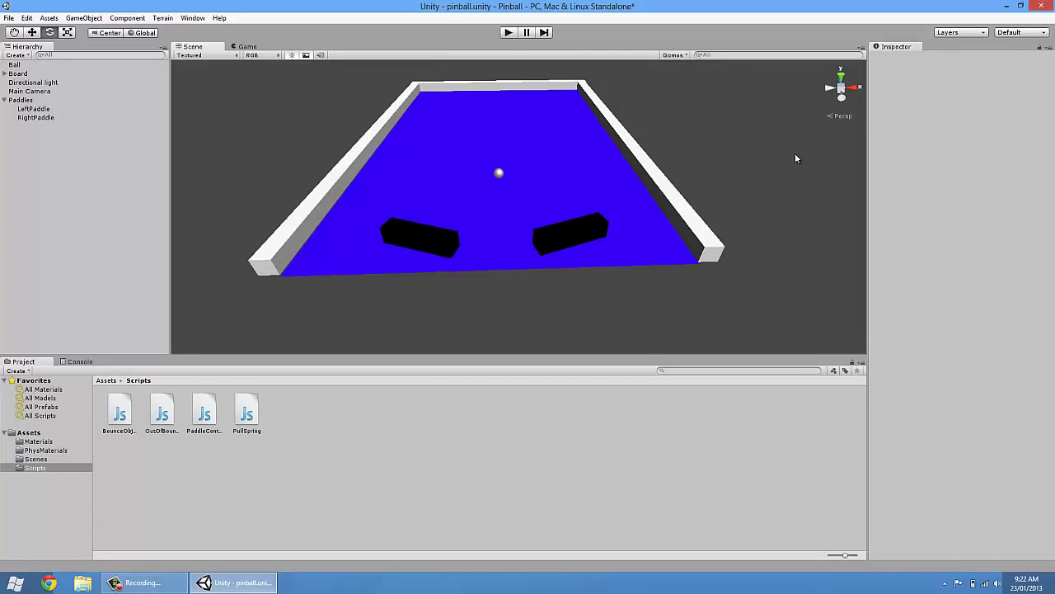
Duplicate the RightBoundary wall and move the copy outward along X to form a launch lane beside the board.
{"action": "left_click_drag", "start_coordinate": [736, 189], "coordinate": [655, 254], "text": "alt"}
{"action": "left_click", "coordinate": [620, 258]}
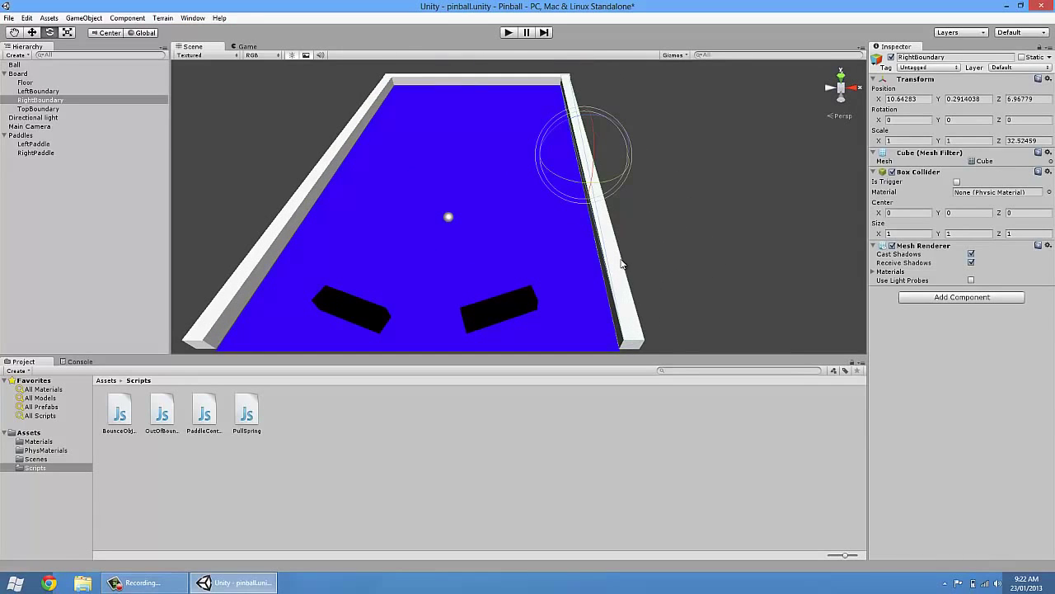
{"action": "key", "text": "ctrl+d"}
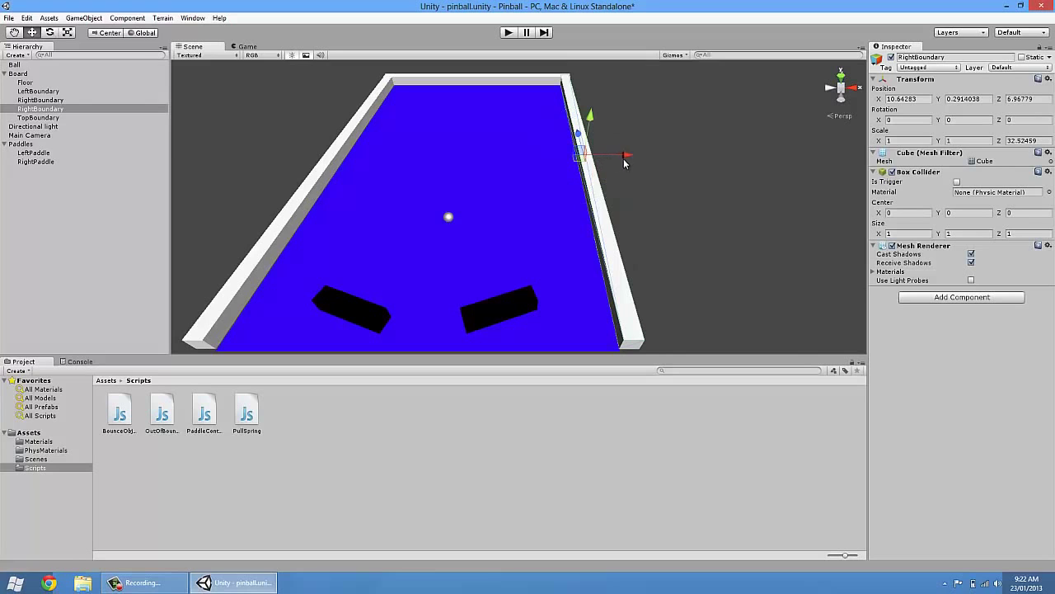
{"action": "left_click_drag", "start_coordinate": [627, 157], "coordinate": [657, 157]}
Move the ball into the launch lane at about X 11.69, Z -6.89.
{"action": "left_click_drag", "start_coordinate": [728, 188], "coordinate": [559, 263], "text": "alt"}
{"action": "left_click", "coordinate": [367, 236]}
{"action": "left_click", "coordinate": [366, 237]}
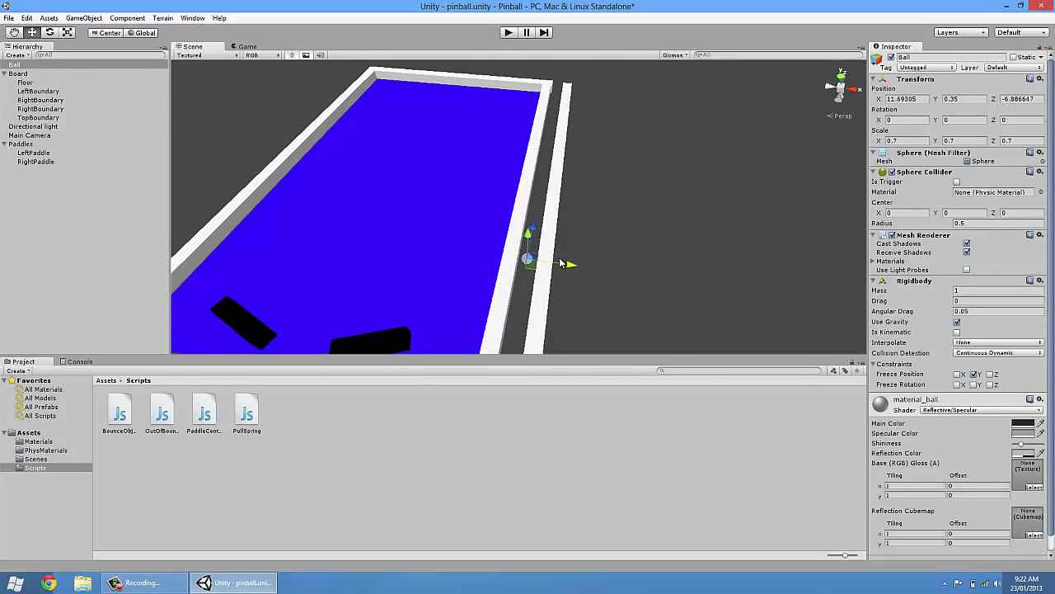
{"action": "left_click", "coordinate": [561, 262]}
Stretch the TopBoundary wall to a Z scale of about 23.29 and shift it to about X 0.99, spanning the launch lane.
{"action": "left_click_drag", "start_coordinate": [591, 193], "coordinate": [620, 102]}
{"action": "left_click", "coordinate": [619, 143]}
{"action": "left_click", "coordinate": [605, 111]}
{"action": "key", "text": "r"}
{"action": "left_click_drag", "start_coordinate": [572, 155], "coordinate": [606, 128]}
{"action": "key", "text": "w"}
{"action": "left_click", "coordinate": [626, 142]}
{"action": "left_click_drag", "start_coordinate": [591, 89], "coordinate": [532, 93]}
{"action": "key", "text": "r"}
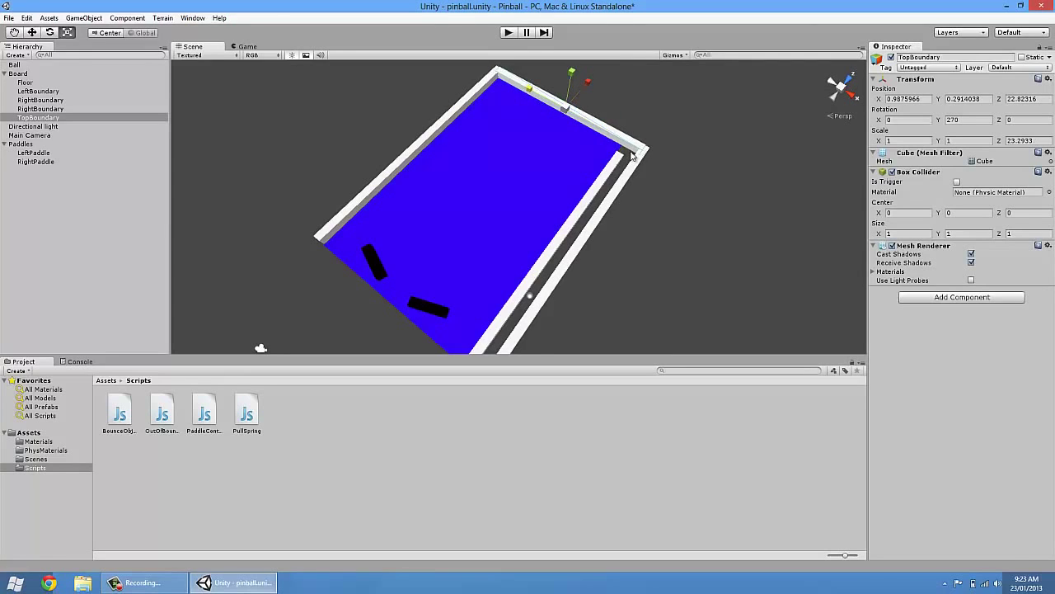
Shorten the inner RightBoundary wall and shift it toward the paddle end, leaving an opening at the top of the launch lane.
{"action": "left_click", "coordinate": [618, 172]}
{"action": "key", "text": "w"}
{"action": "left_click_drag", "start_coordinate": [575, 218], "coordinate": [573, 230]}
{"action": "key", "text": "r"}
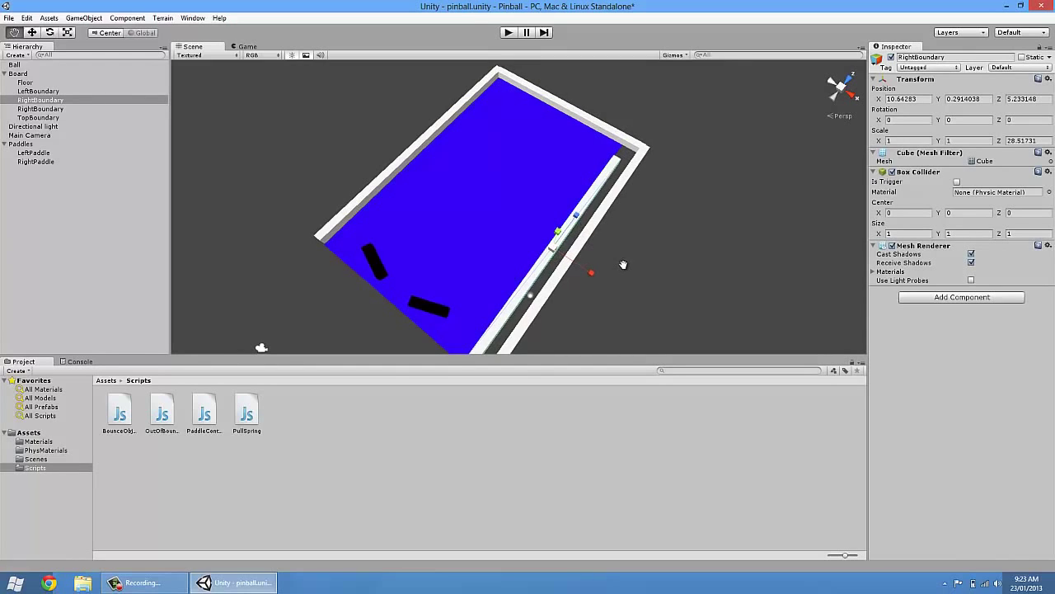
{"action": "middle_click_drag", "start_coordinate": [590, 258], "coordinate": [592, 244]}
{"action": "key", "text": "w"}
{"action": "left_click_drag", "start_coordinate": [579, 205], "coordinate": [579, 208]}
{"action": "key", "text": "r"}
{"action": "key", "text": "w"}
{"action": "key", "text": "r"}
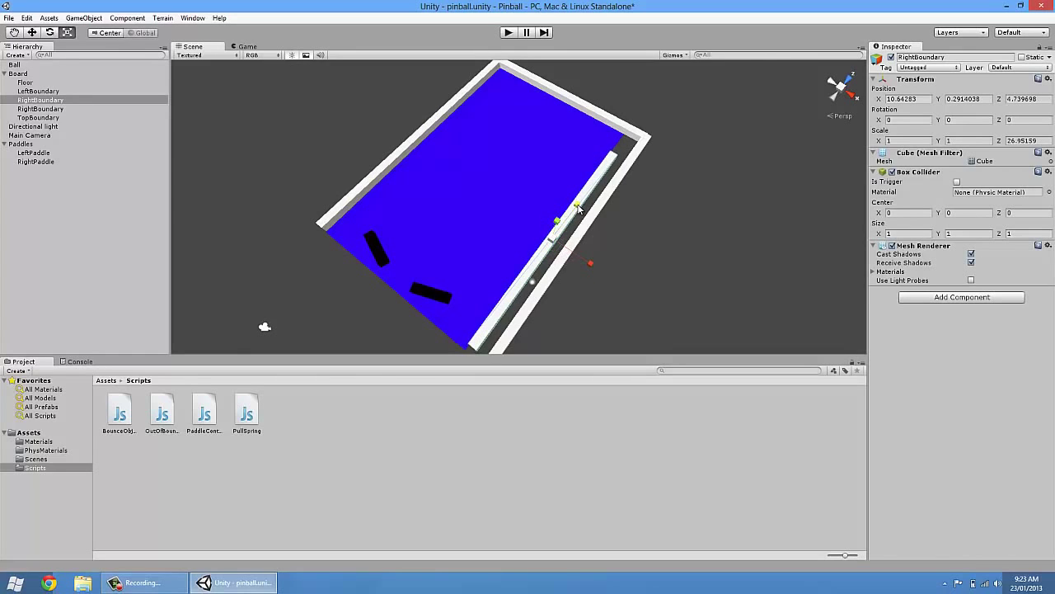
{"action": "key", "text": "w"}
{"action": "left_click_drag", "start_coordinate": [578, 209], "coordinate": [576, 217]}
{"action": "left_click_drag", "start_coordinate": [607, 250], "coordinate": [575, 240], "text": "alt"}
{"action": "left_click", "coordinate": [635, 277]}
Create a cube and set its Y position to 0.5.
{"action": "scroll", "coordinate": [626, 275], "scroll_direction": "up", "scroll_amount": 4}
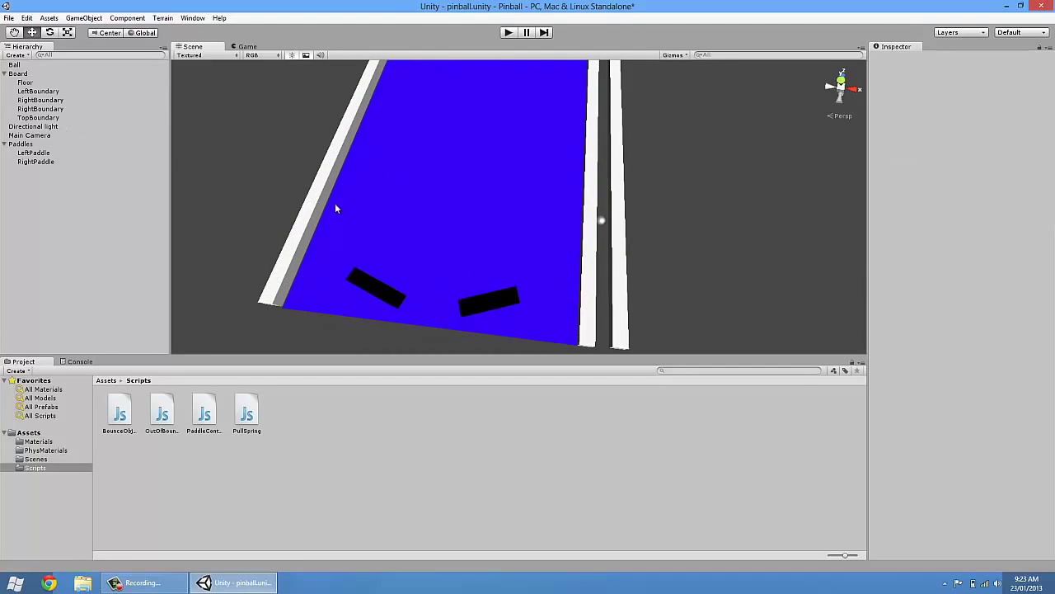
{"action": "left_click", "coordinate": [83, 17]}
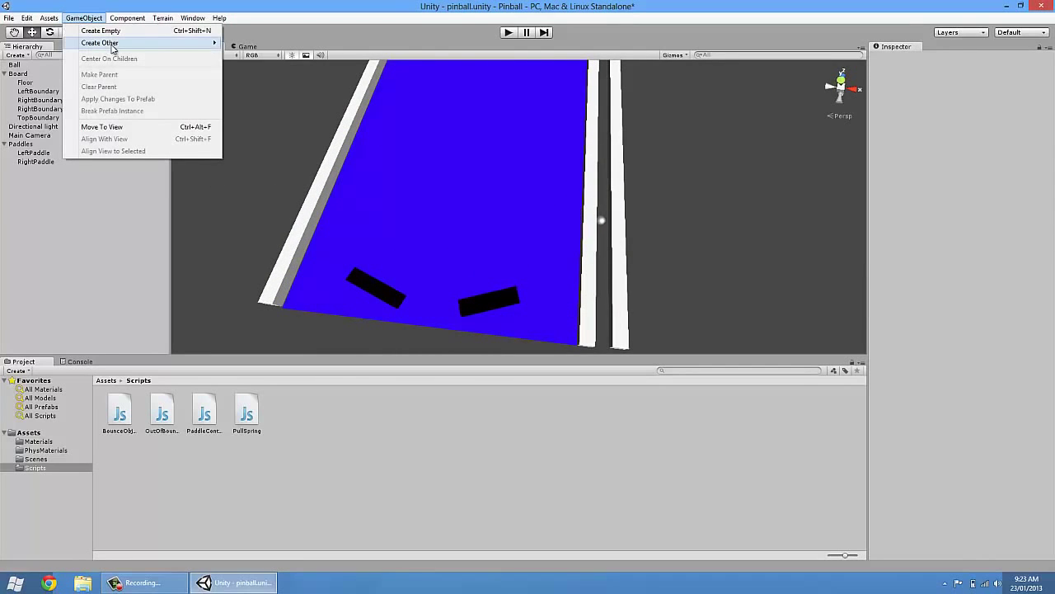
{"action": "mouse_move", "coordinate": [116, 45]}
{"action": "left_click", "coordinate": [267, 161]}
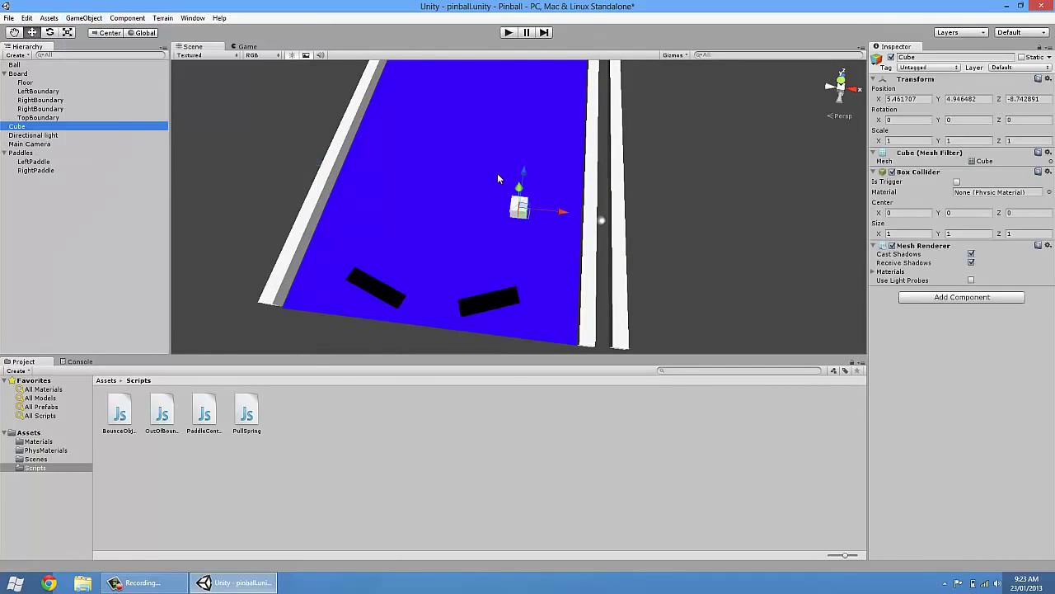
{"action": "left_click", "coordinate": [979, 99]}
{"action": "type", "text": "5"}
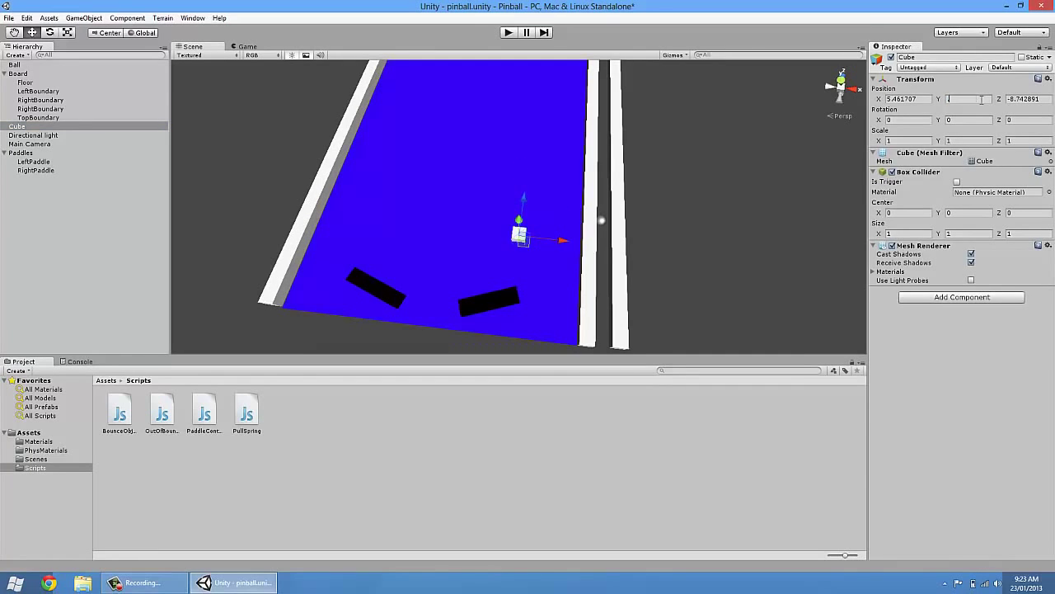
Move the cube into the launch lane just behind the ball, at about X 11.69, Z -8.15.
{"action": "left_click_drag", "start_coordinate": [563, 242], "coordinate": [649, 261]}
{"action": "scroll", "coordinate": [648, 261], "scroll_direction": "up", "scroll_amount": 5}
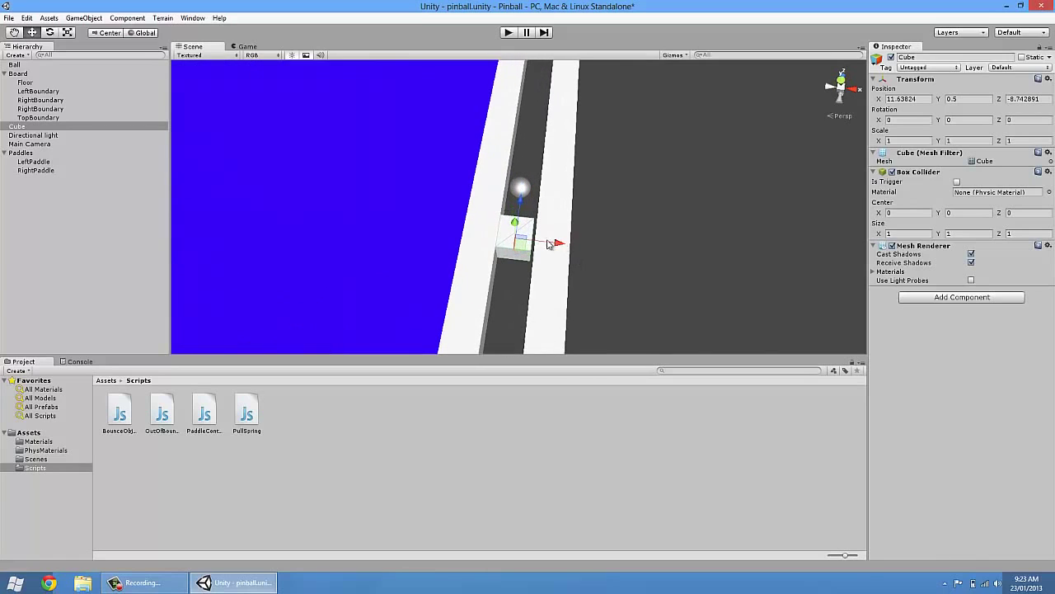
{"action": "left_click_drag", "start_coordinate": [546, 241], "coordinate": [552, 243]}
{"action": "left_click_drag", "start_coordinate": [523, 206], "coordinate": [529, 182]}
Widen the Floor plane to an X scale of about 2.29 and shift it to about X 1.30 to cover the launch lane.
{"action": "left_click_drag", "start_coordinate": [563, 226], "coordinate": [507, 191]}
{"action": "left_click", "coordinate": [509, 191]}
{"action": "scroll", "coordinate": [511, 150], "scroll_direction": "up", "scroll_amount": 1}
{"action": "left_click_drag", "start_coordinate": [512, 150], "coordinate": [515, 150]}
{"action": "key", "text": "r"}
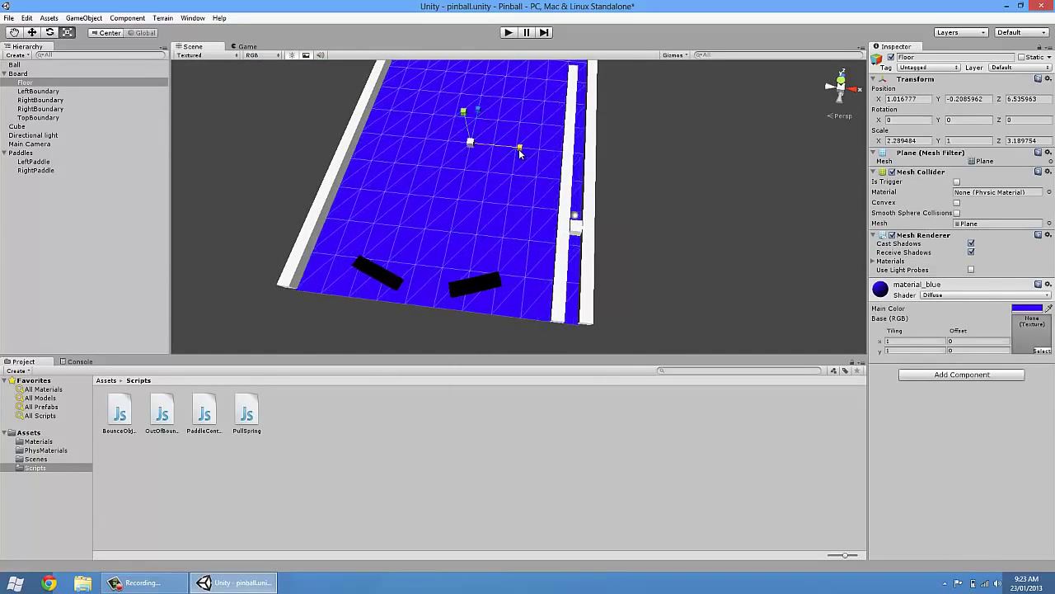
{"action": "left_click", "coordinate": [659, 240]}
{"action": "left_click_drag", "start_coordinate": [659, 240], "coordinate": [483, 217], "text": "alt"}
{"action": "left_click", "coordinate": [495, 178]}
{"action": "key", "text": "w"}
{"action": "left_click_drag", "start_coordinate": [506, 165], "coordinate": [507, 165]}
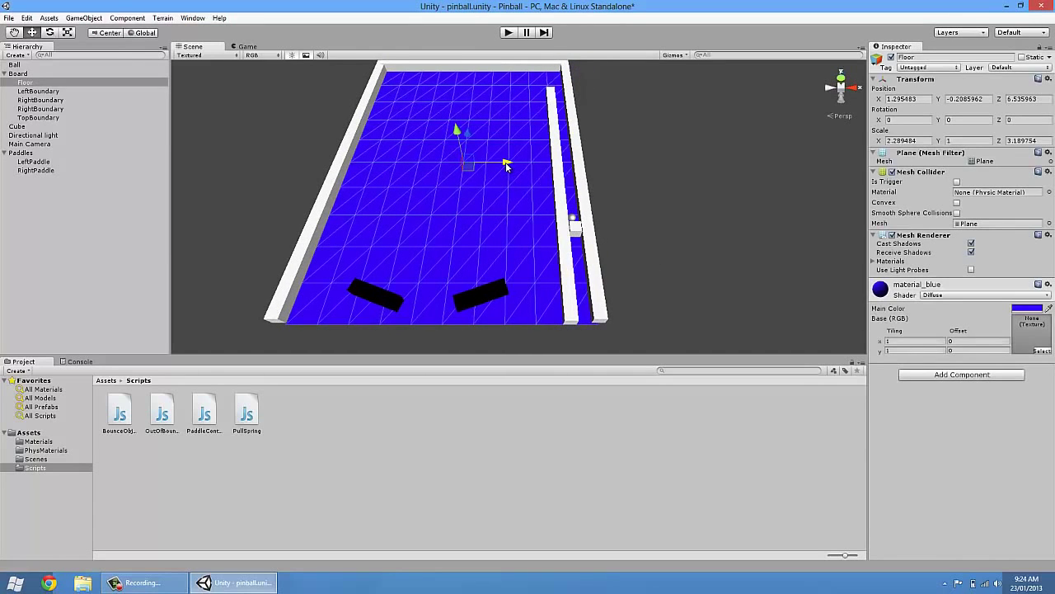
{"action": "left_click", "coordinate": [645, 243]}
{"action": "middle_click_drag", "start_coordinate": [645, 242], "coordinate": [657, 223]}
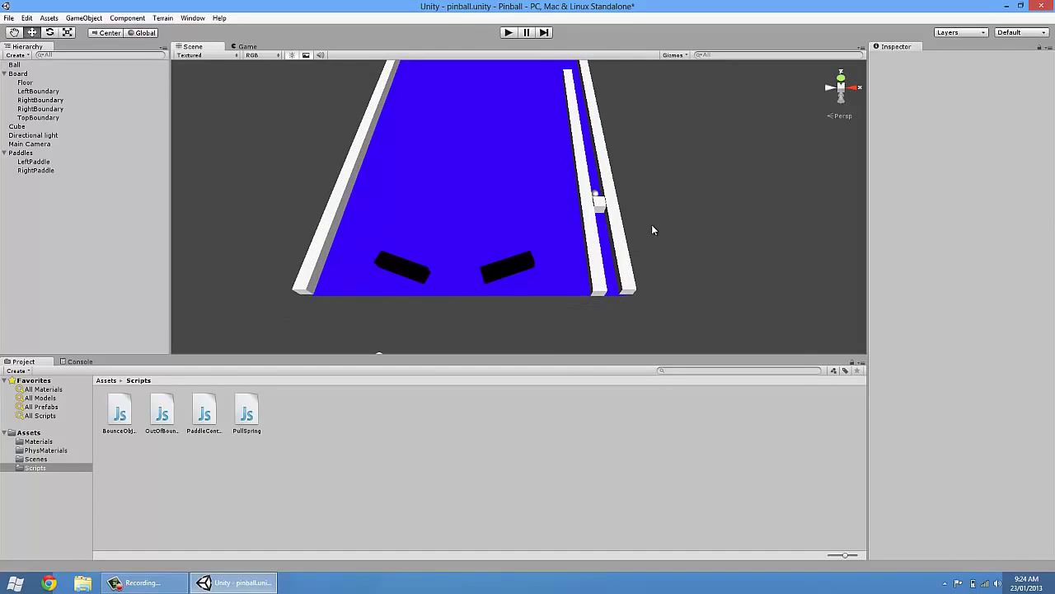
Attach the PullSpring script to the cube in the launch lane.
{"action": "left_click", "coordinate": [598, 207]}
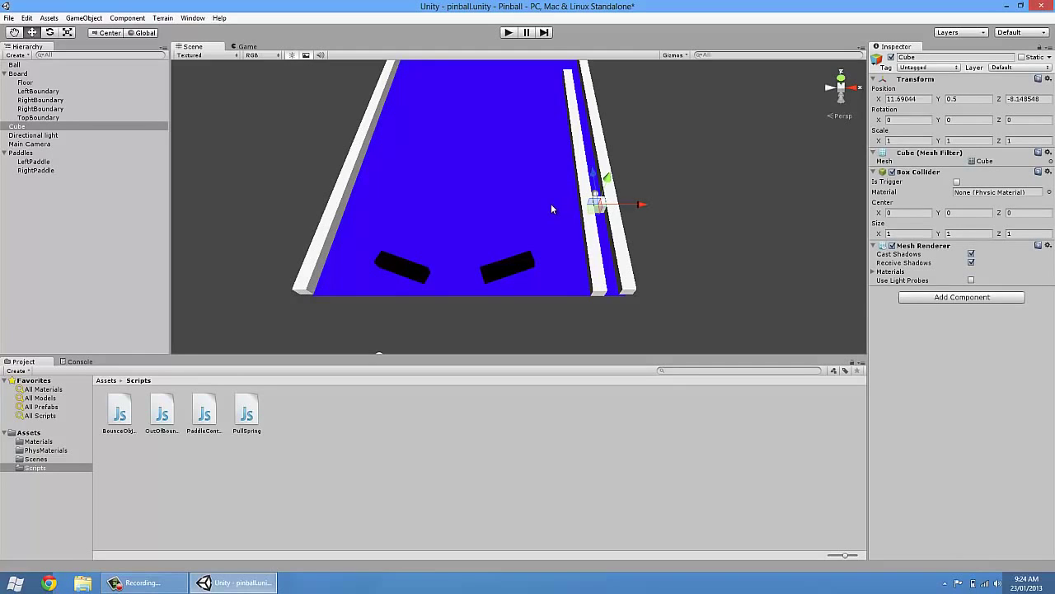
{"action": "scroll", "coordinate": [534, 190], "scroll_direction": "up", "scroll_amount": 1}
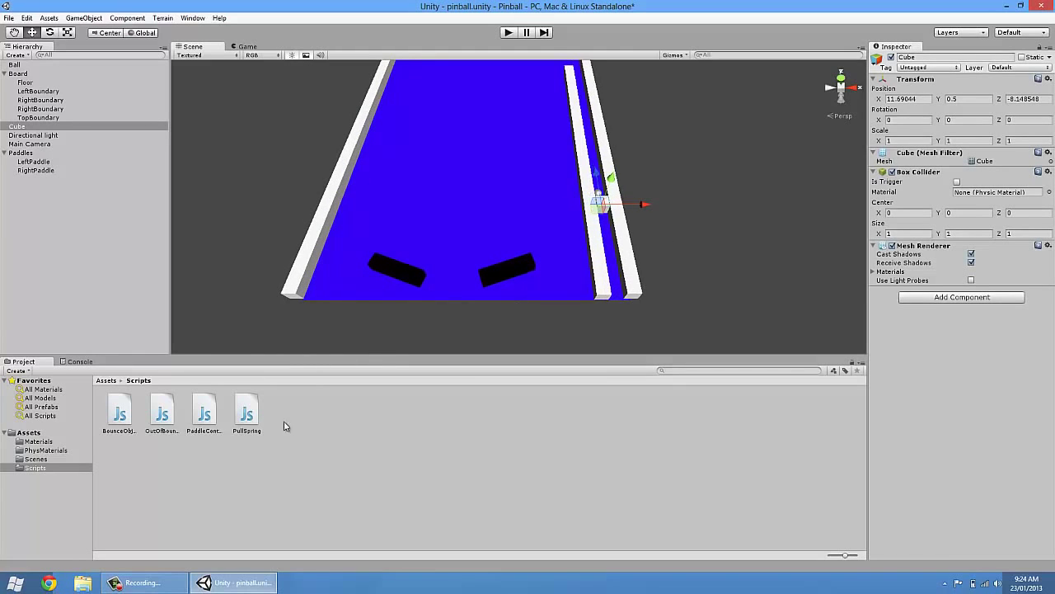
{"action": "left_click", "coordinate": [247, 416]}
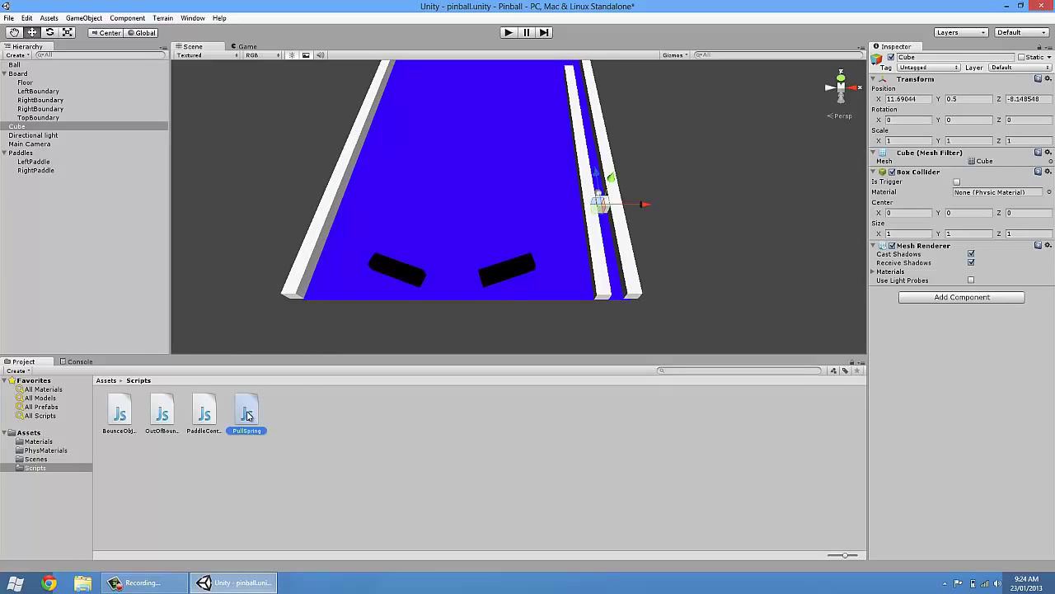
{"action": "left_click_drag", "start_coordinate": [247, 415], "coordinate": [608, 212]}
Set the cube's Pull Spring Distance to 1.8 and Speed to 1.5.
{"action": "left_click", "coordinate": [944, 309]}
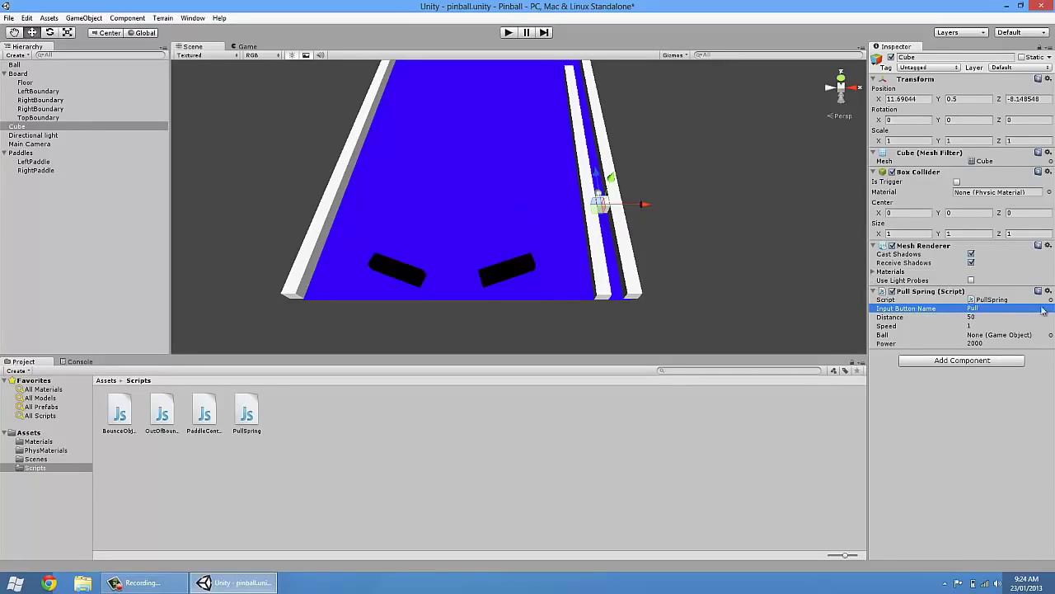
{"action": "left_click", "coordinate": [920, 320]}
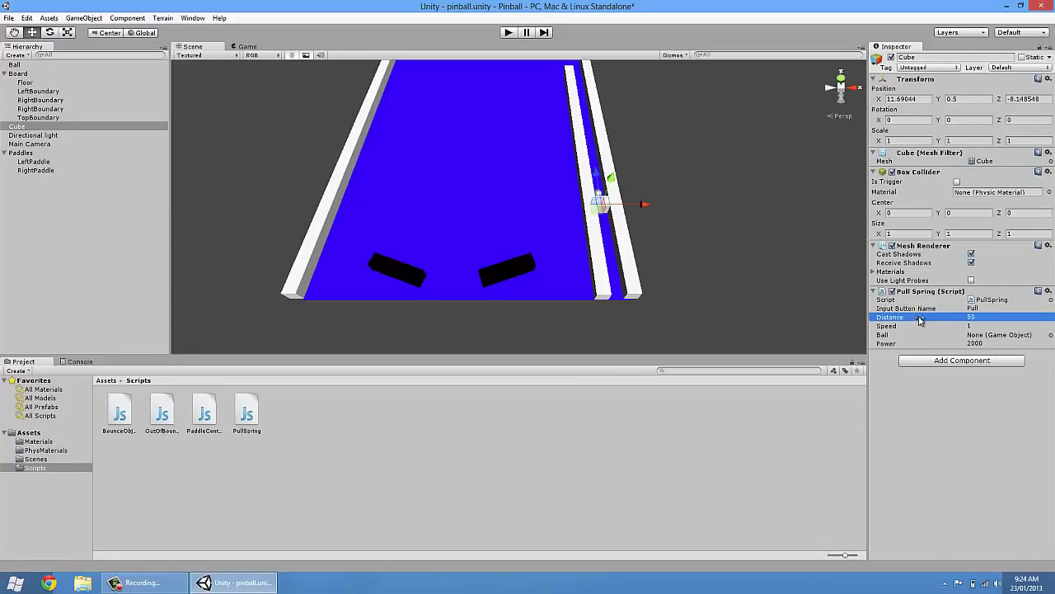
{"action": "type", "text": "1.8"}
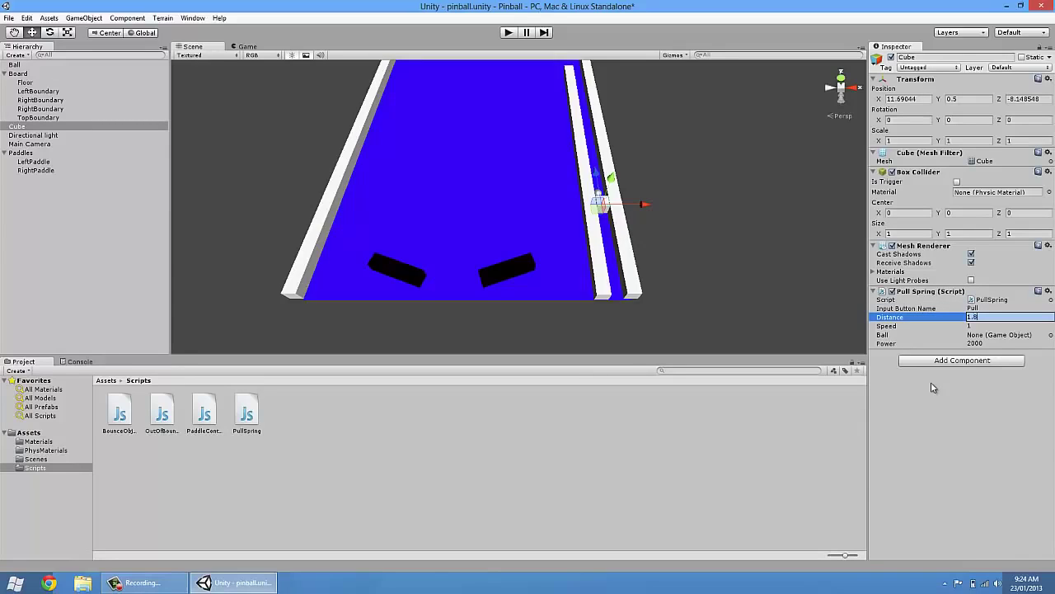
{"action": "key", "text": "Return"}
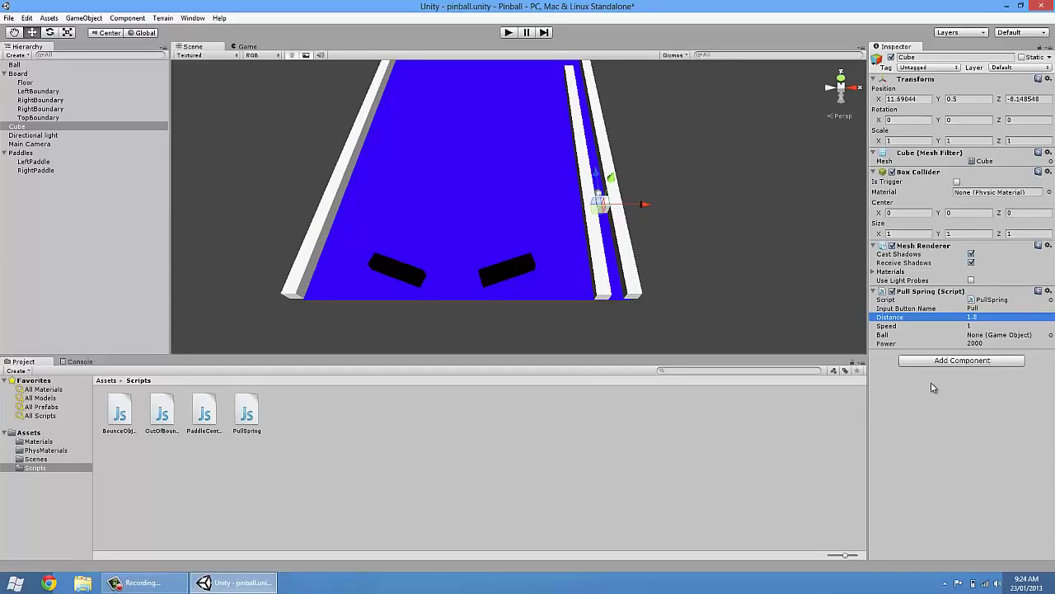
{"action": "left_click", "coordinate": [942, 327]}
{"action": "key", "text": "Return"}
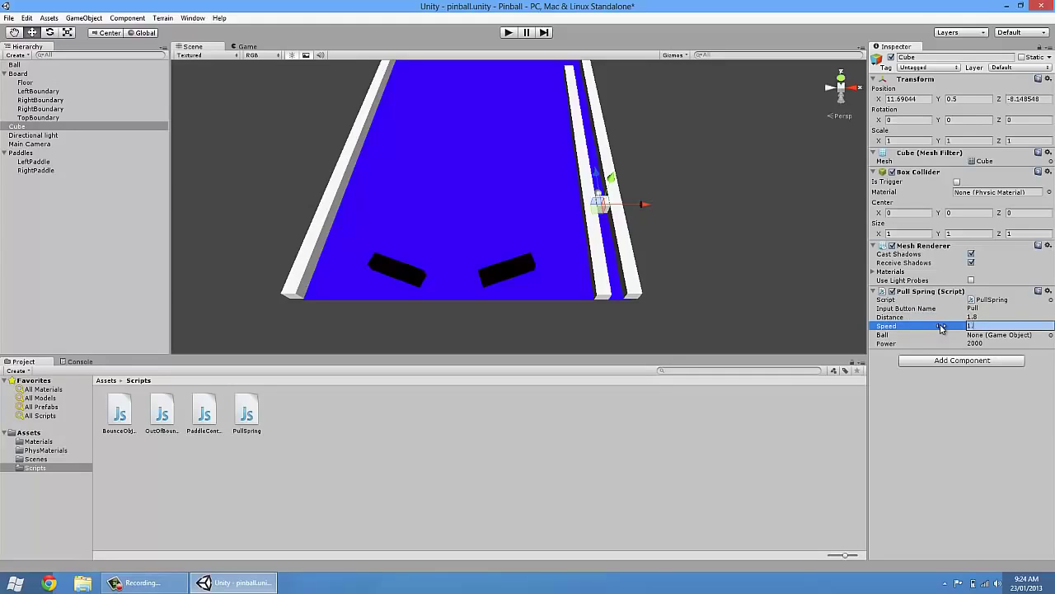
{"action": "key", "text": "Return"}
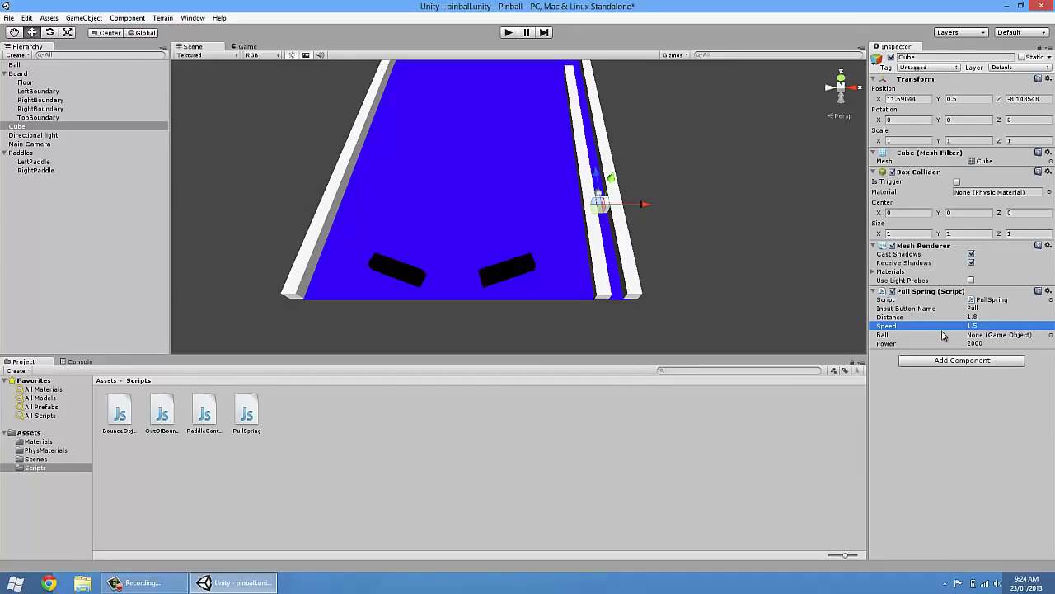
{"action": "left_click", "coordinate": [944, 334]}
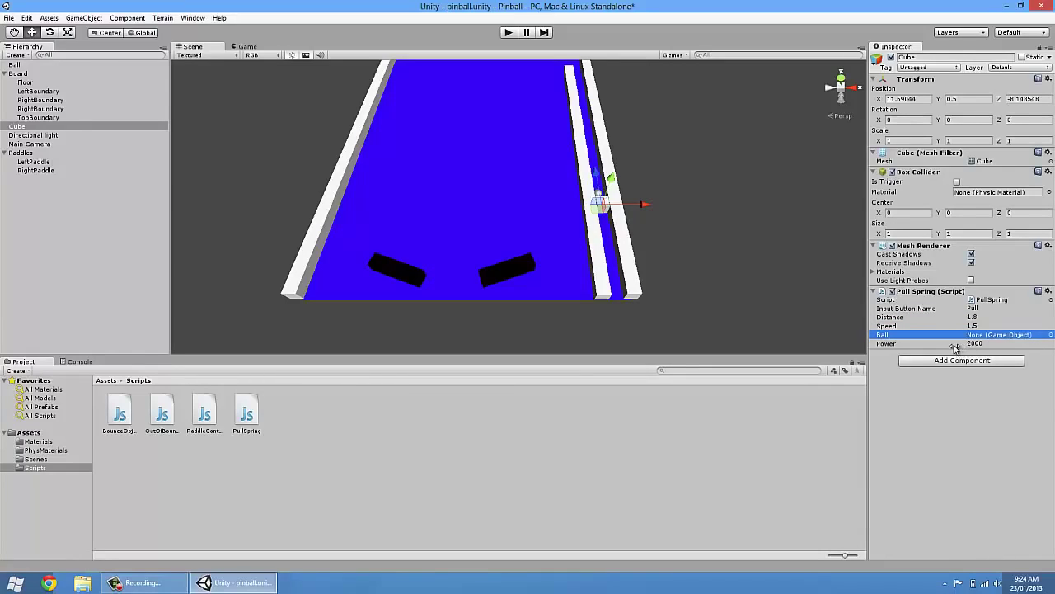
{"action": "left_click", "coordinate": [955, 347]}
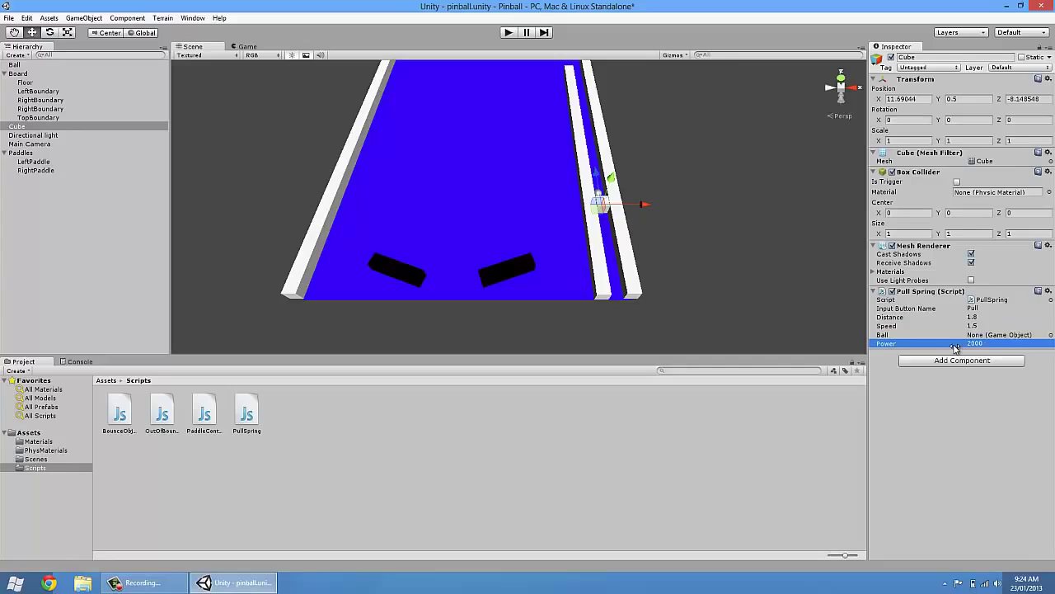
Set the cube's Pull Spring Power to 1500.
{"action": "type", "text": "15"}
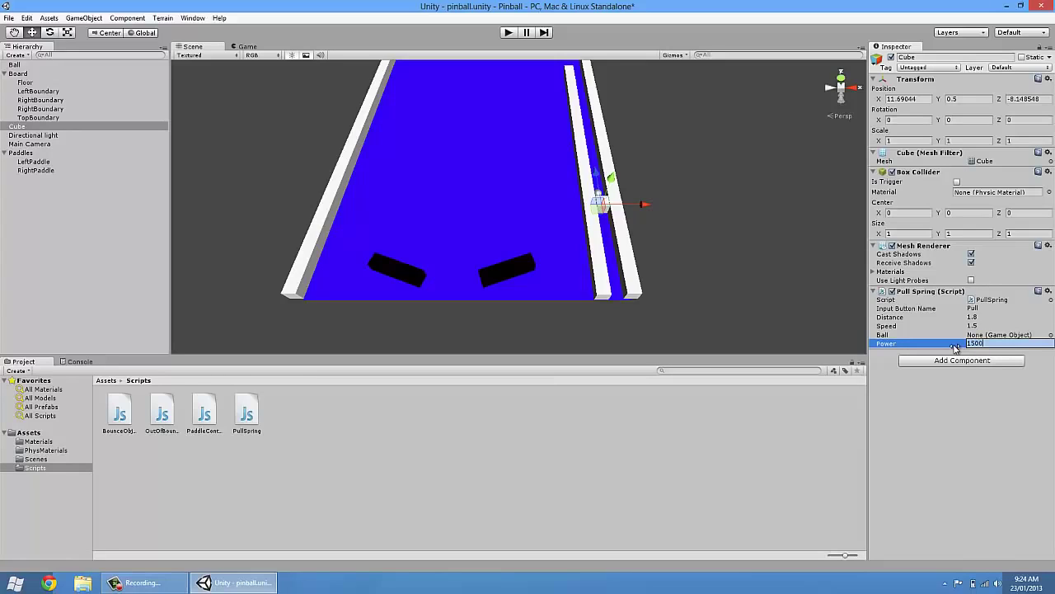
{"action": "key", "text": "Return"}
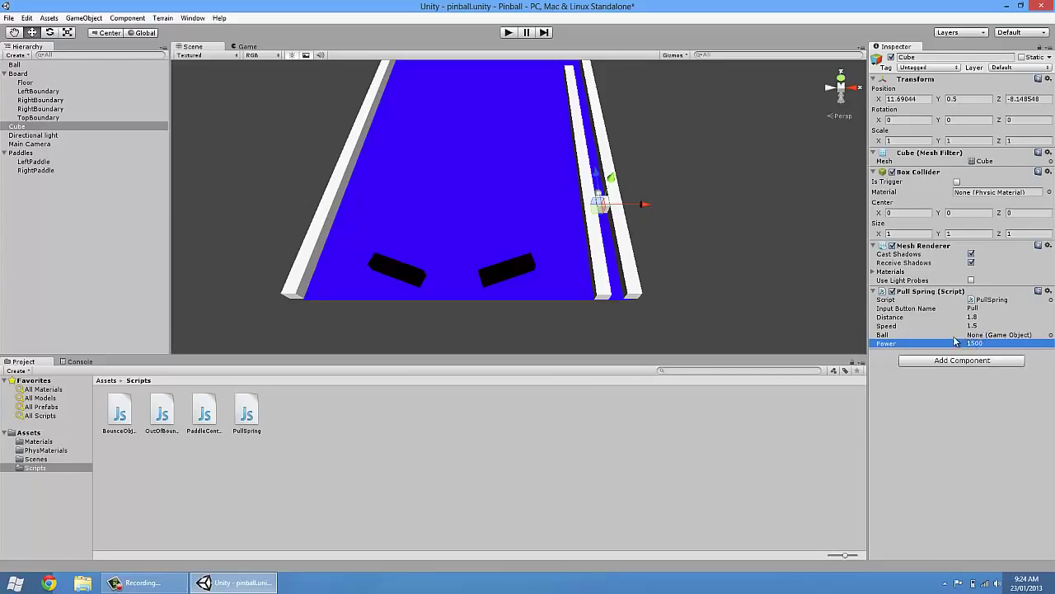
Assign the scene's Ball object to the cube's Pull Spring Ball reference and reset it to None.
{"action": "left_click", "coordinate": [954, 338]}
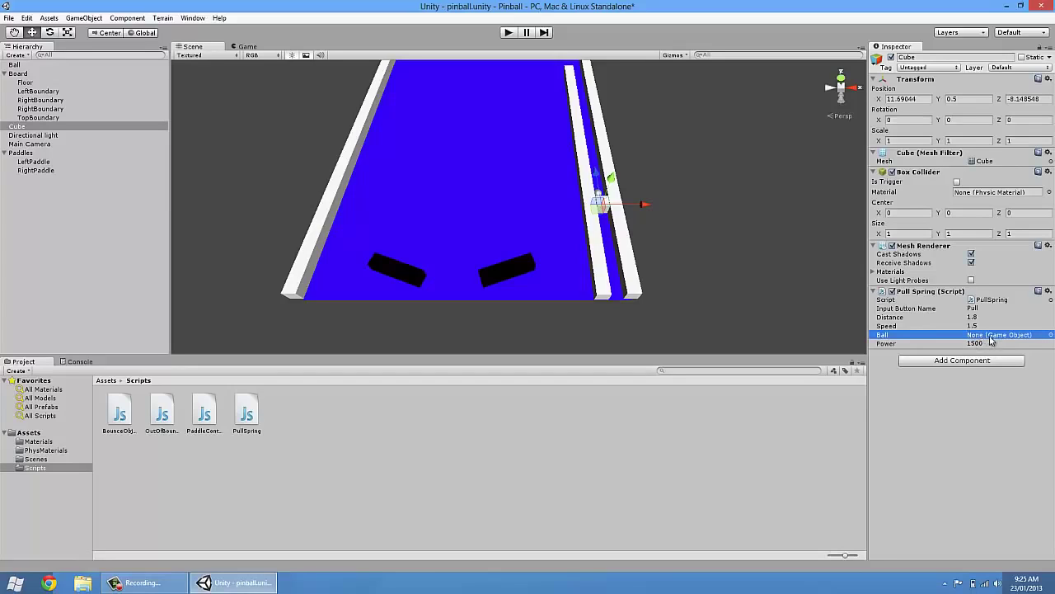
{"action": "left_click", "coordinate": [1050, 334]}
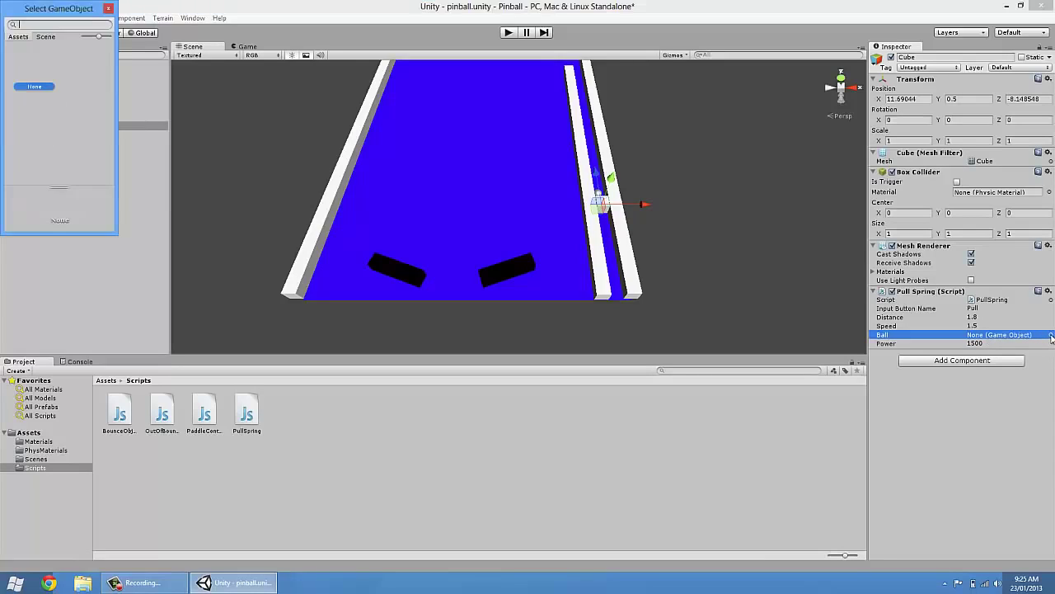
{"action": "left_click", "coordinate": [46, 37]}
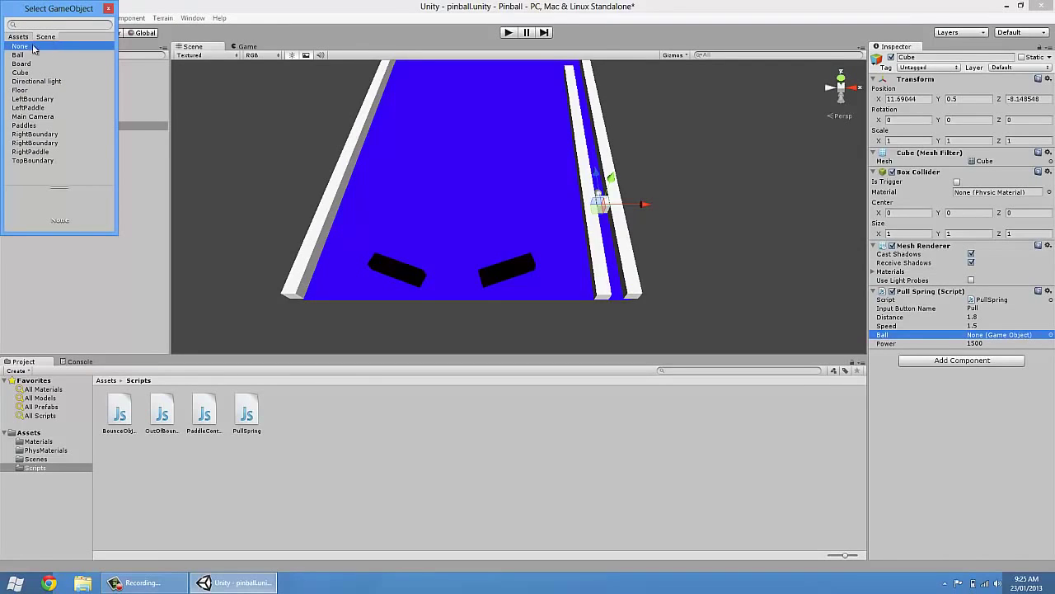
{"action": "left_click", "coordinate": [25, 57]}
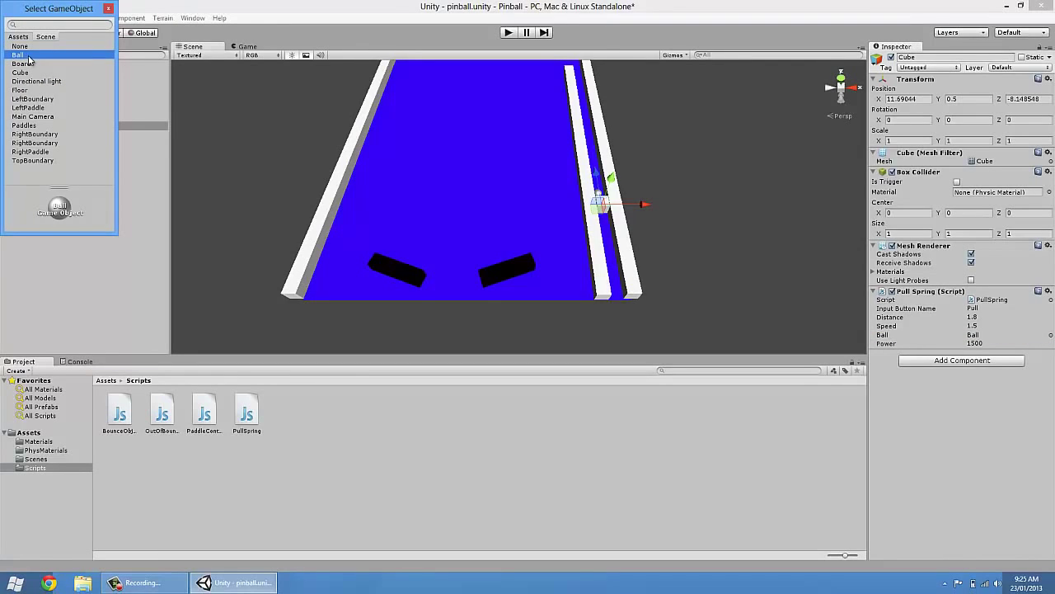
{"action": "double_click", "coordinate": [27, 57]}
{"action": "left_click", "coordinate": [973, 334]}
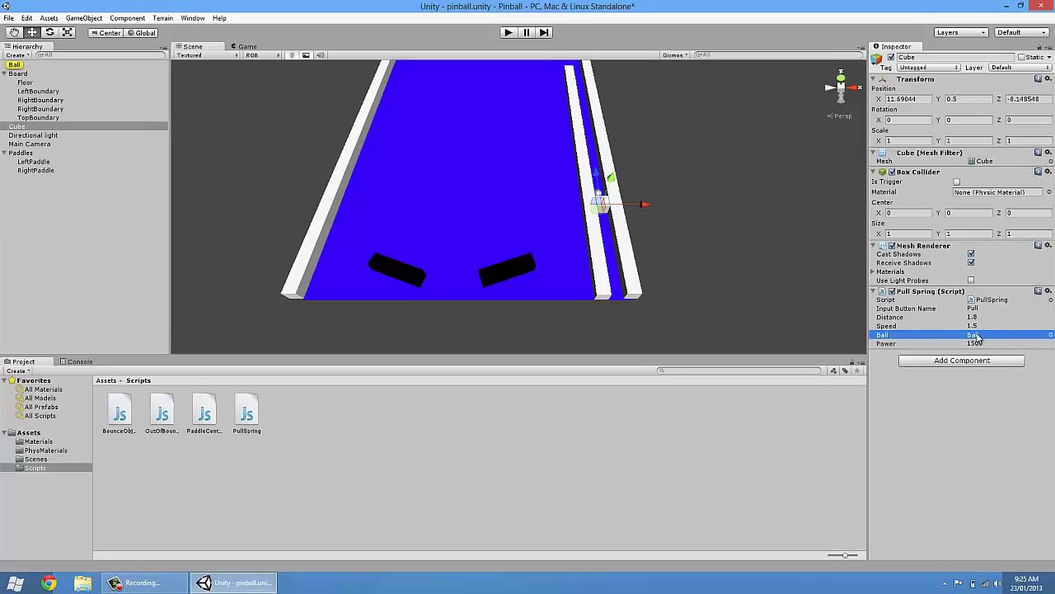
{"action": "left_click", "coordinate": [1050, 335]}
{"action": "double_click", "coordinate": [20, 46]}
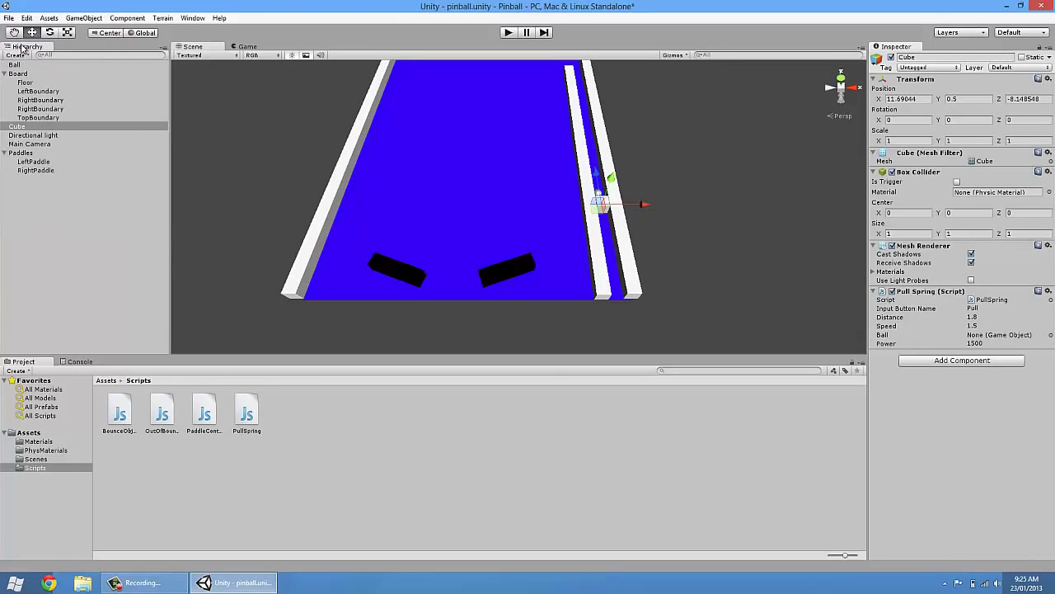
Link the Ball object from the scene hierarchy to the Ball reference of the launch cube's Pull Spring script.
{"action": "left_click", "coordinate": [987, 337]}
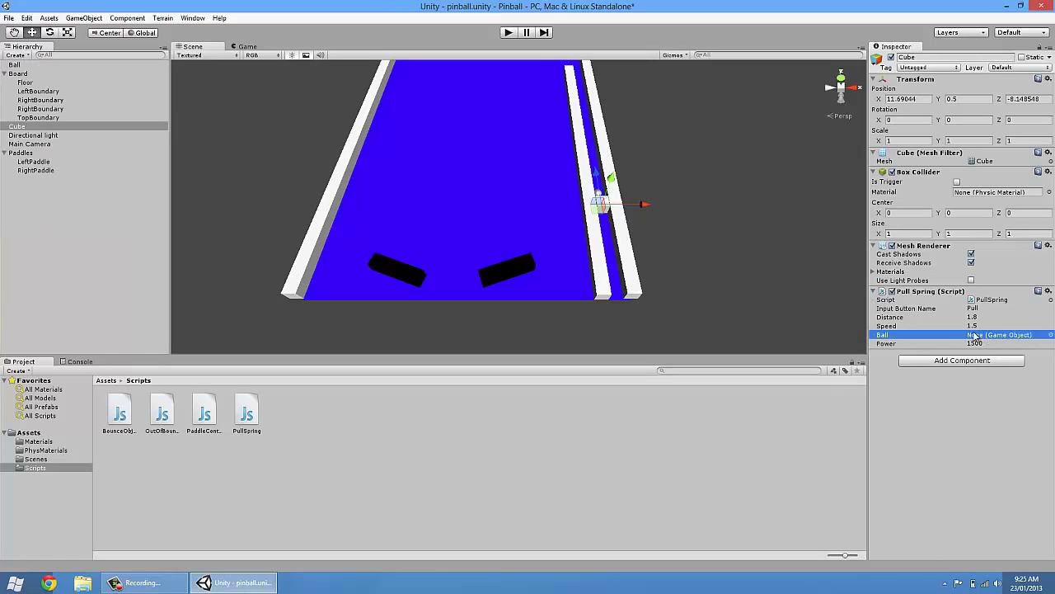
{"action": "left_click", "coordinate": [15, 65]}
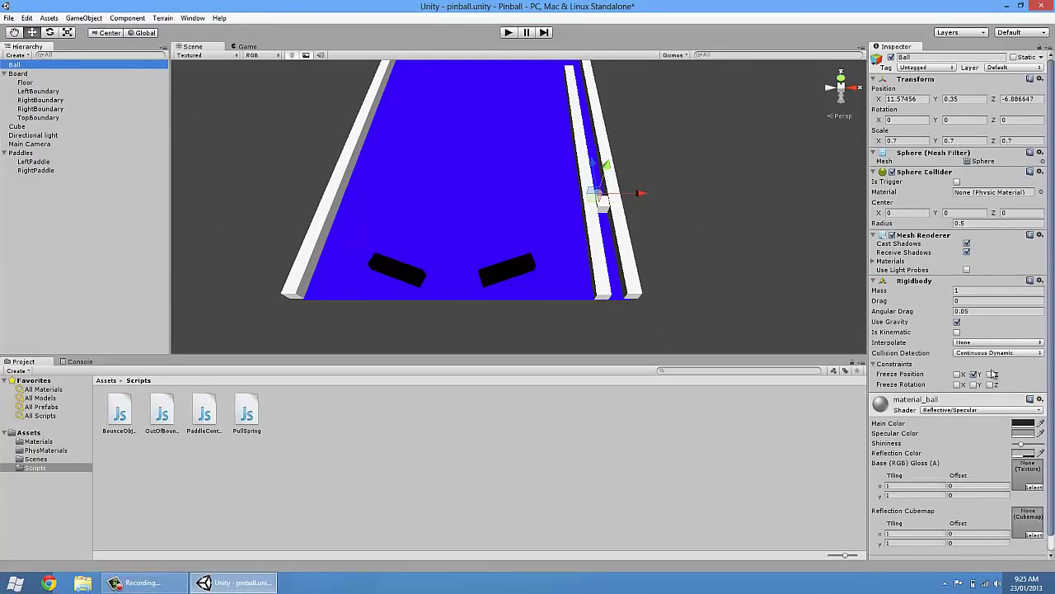
{"action": "left_click", "coordinate": [608, 207]}
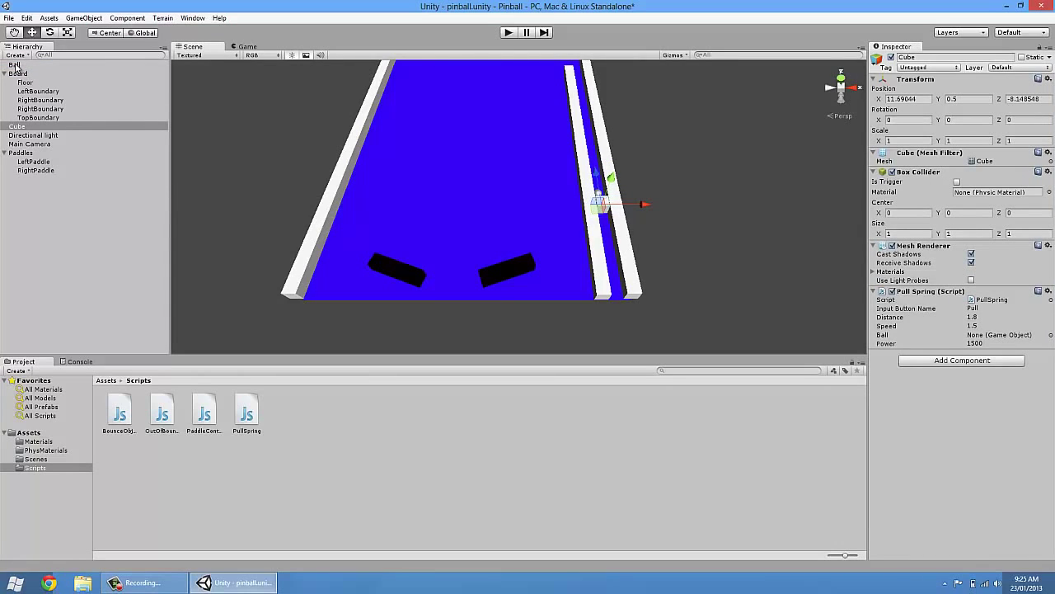
{"action": "left_click_drag", "start_coordinate": [15, 65], "coordinate": [977, 342]}
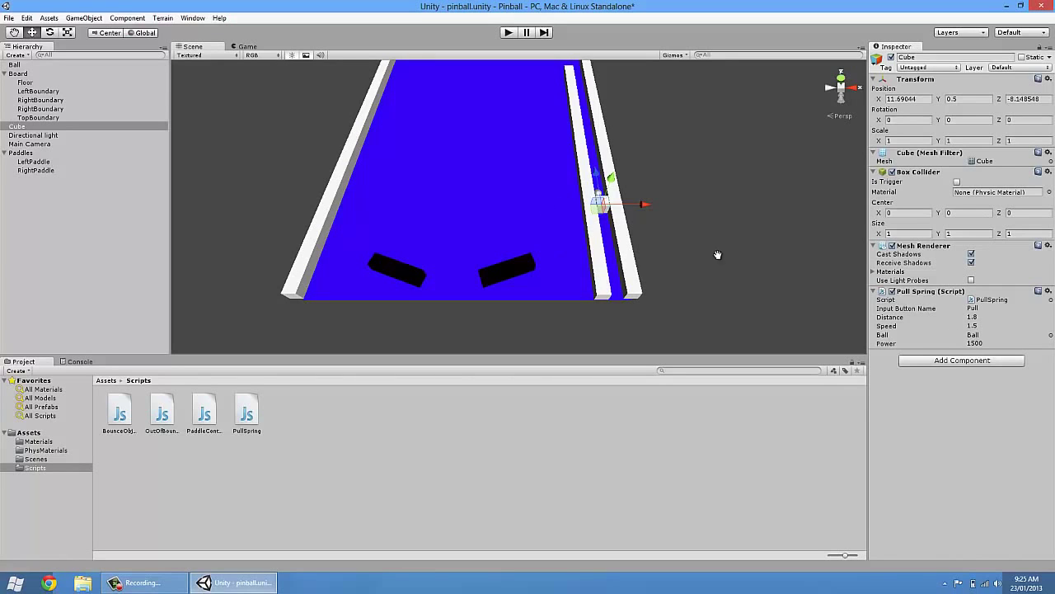
Move the ball and cube together down the launch lane, to about Z -10.65 for the ball and Z -11.91 for the cube.
{"action": "scroll", "coordinate": [667, 284], "scroll_direction": "up", "scroll_amount": 5}
{"action": "left_click", "coordinate": [580, 222], "text": "shift"}
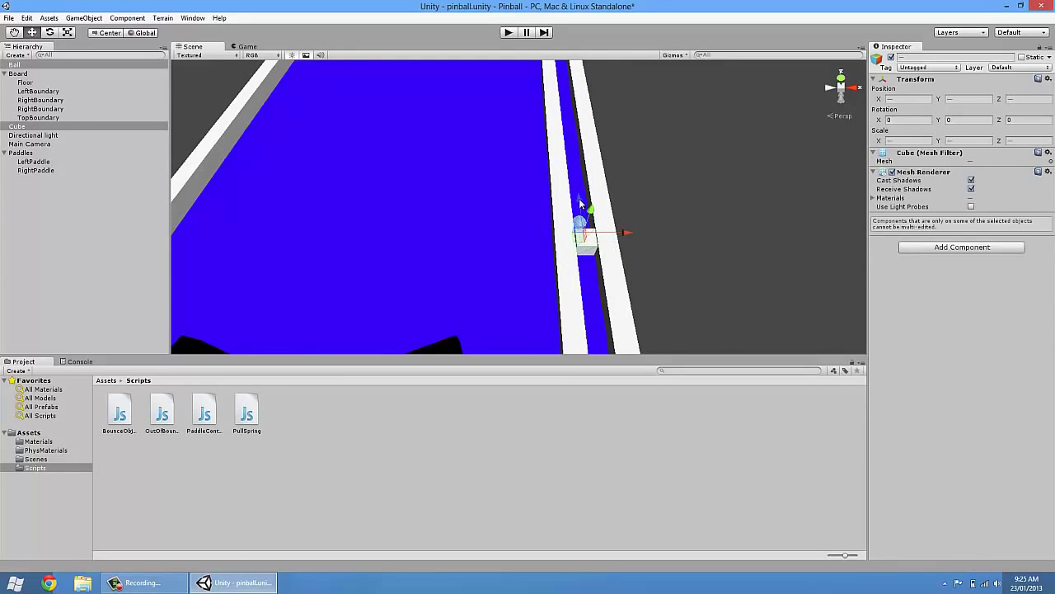
{"action": "left_click_drag", "start_coordinate": [582, 231], "coordinate": [589, 298]}
{"action": "scroll", "coordinate": [697, 240], "scroll_direction": "down", "scroll_amount": 3}
{"action": "scroll", "coordinate": [701, 237], "scroll_direction": "down", "scroll_amount": 1}
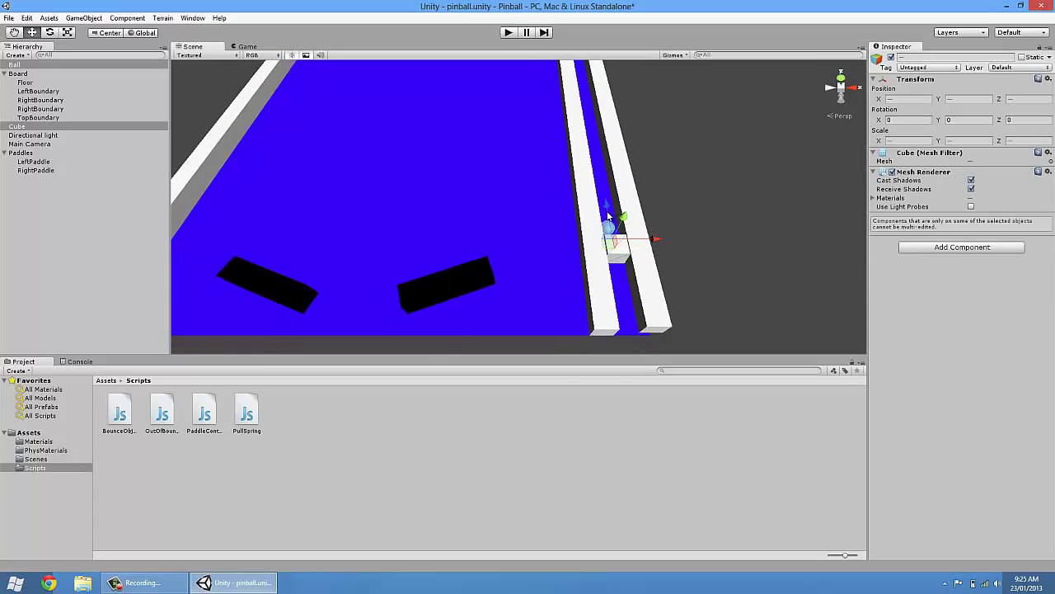
{"action": "left_click", "coordinate": [713, 211]}
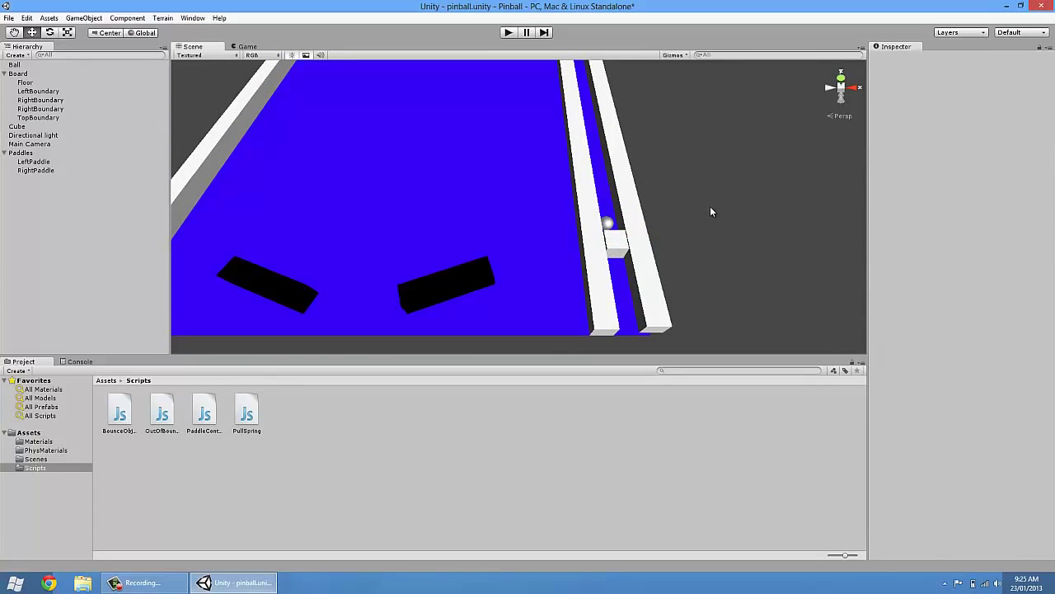
{"action": "left_click", "coordinate": [611, 237]}
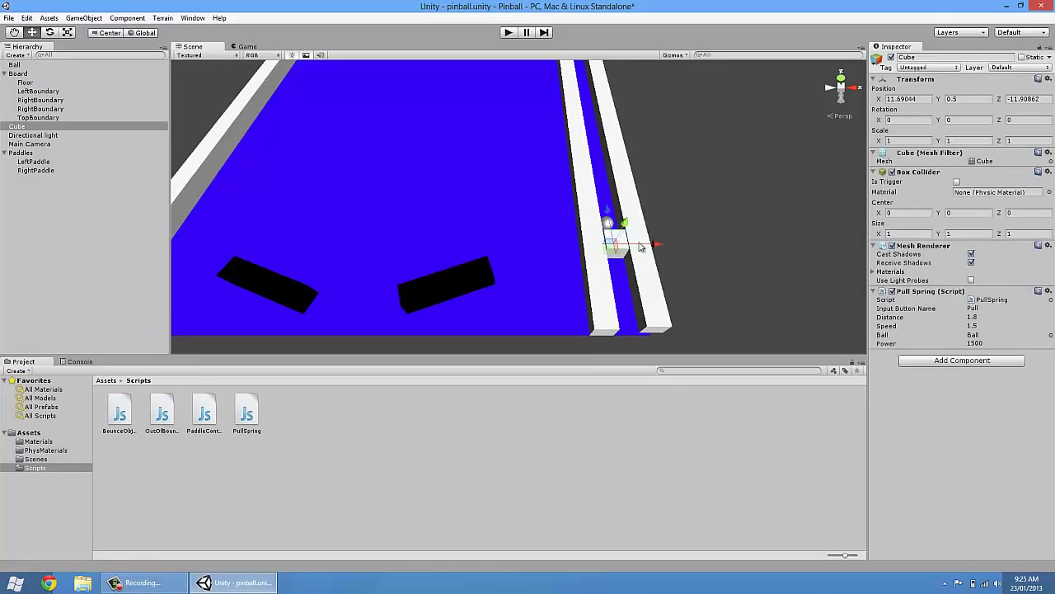
{"action": "left_click", "coordinate": [667, 208]}
Shift the ball sideways to about X 11.77 in the launch lane and give it the Ball tag.
{"action": "left_click", "coordinate": [606, 224]}
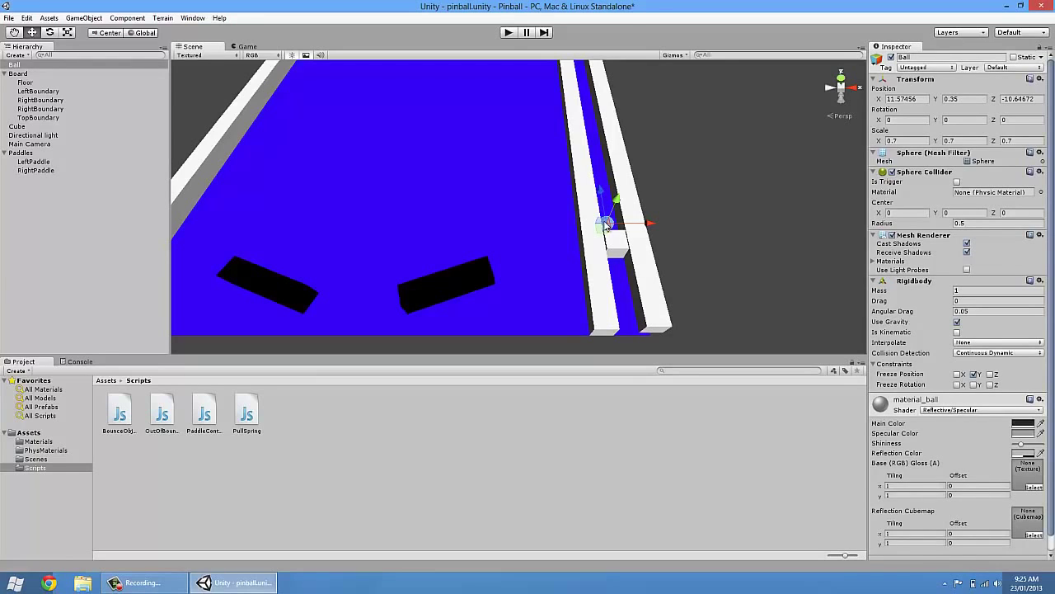
{"action": "left_click_drag", "start_coordinate": [646, 224], "coordinate": [650, 224]}
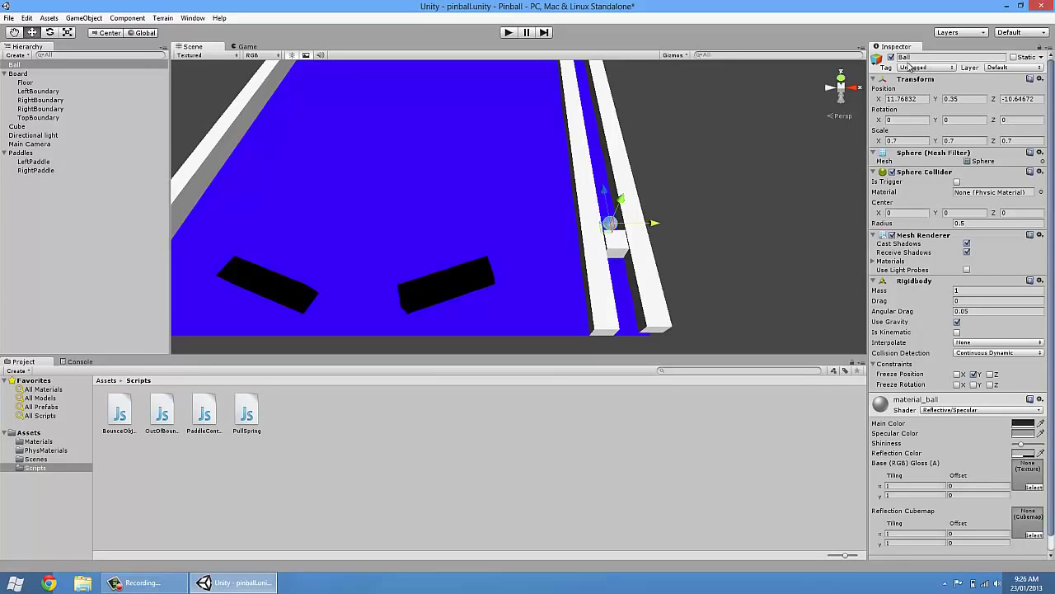
{"action": "left_click", "coordinate": [925, 69]}
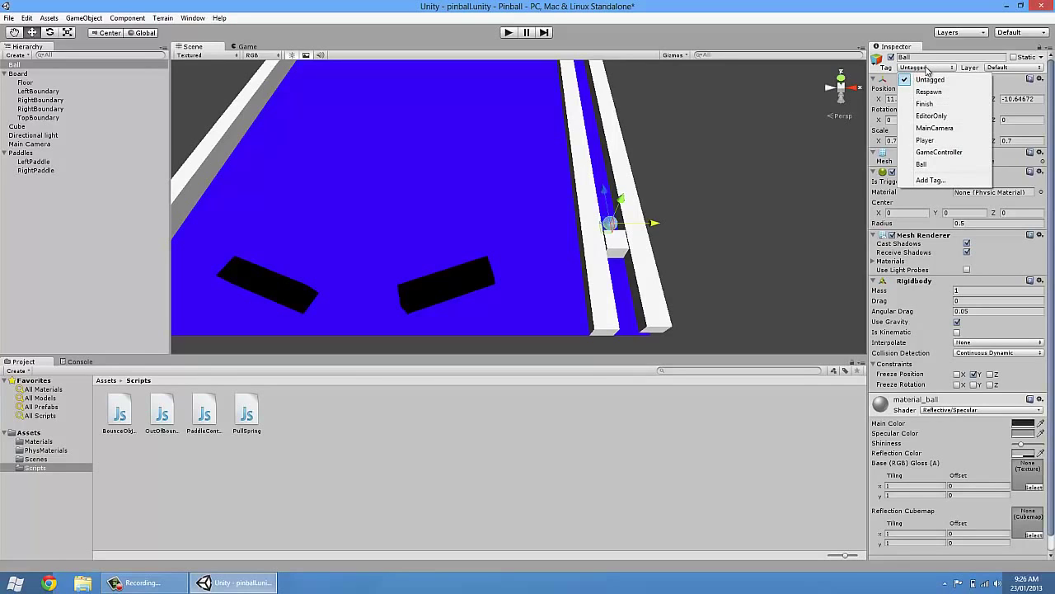
{"action": "left_click", "coordinate": [949, 165]}
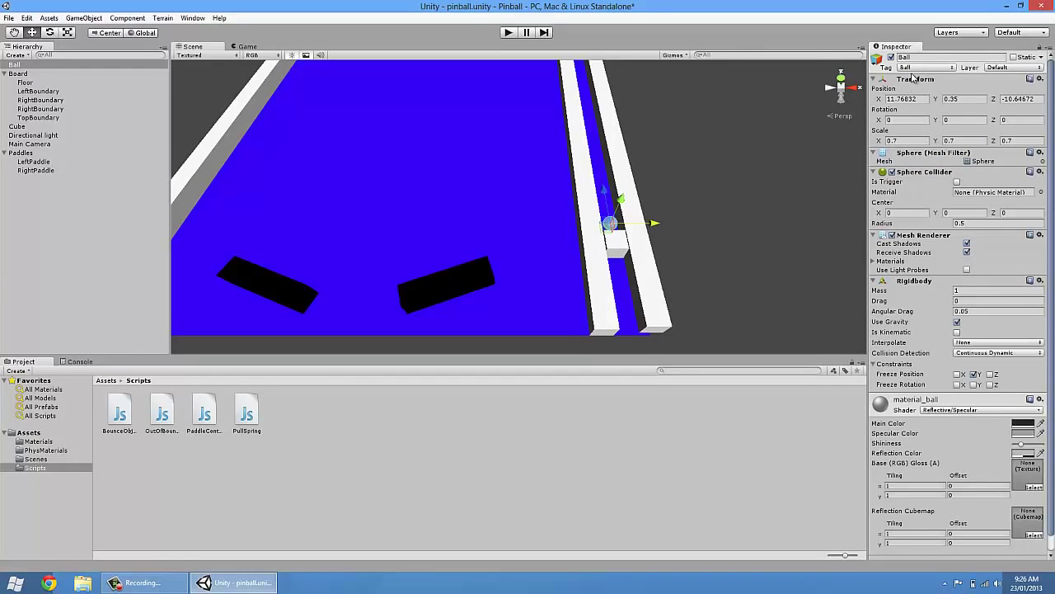
Create a new cube above the board and set its Y position to 0.5.
{"action": "left_click_drag", "start_coordinate": [750, 162], "coordinate": [630, 149], "text": "alt"}
{"action": "scroll", "coordinate": [637, 126], "scroll_direction": "up", "scroll_amount": 4}
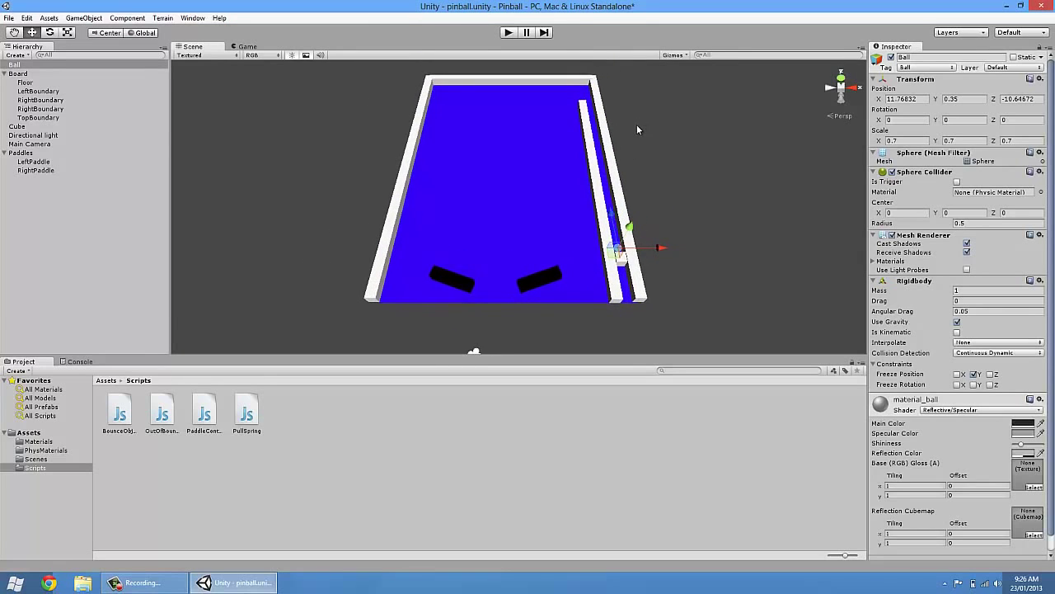
{"action": "left_click", "coordinate": [84, 17]}
{"action": "mouse_move", "coordinate": [99, 42]}
{"action": "left_click", "coordinate": [285, 160]}
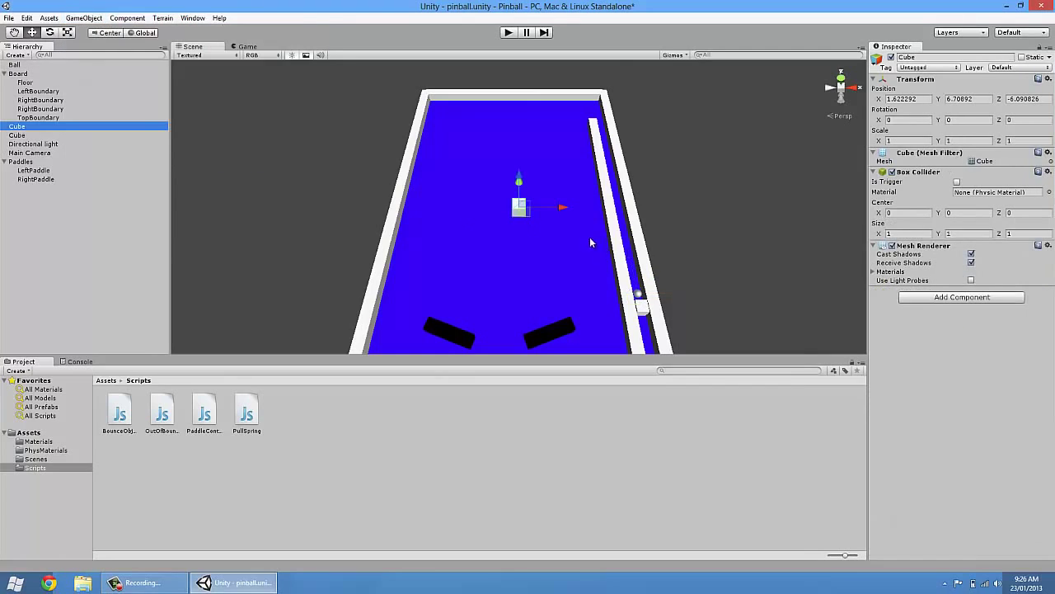
{"action": "scroll", "coordinate": [549, 237], "scroll_direction": "up", "scroll_amount": 1}
{"action": "left_click", "coordinate": [967, 98]}
{"action": "type", "text": "0.5"}
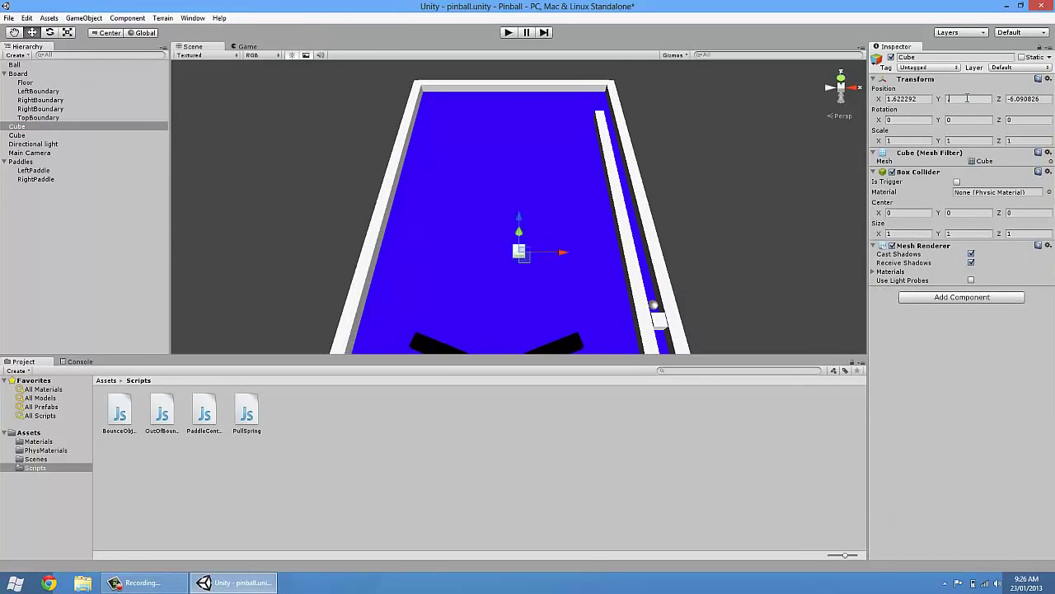
Rotate the new cube to about -45 degrees around Y and stretch its Z scale to about 2.17.
{"action": "type", "text": "e"}
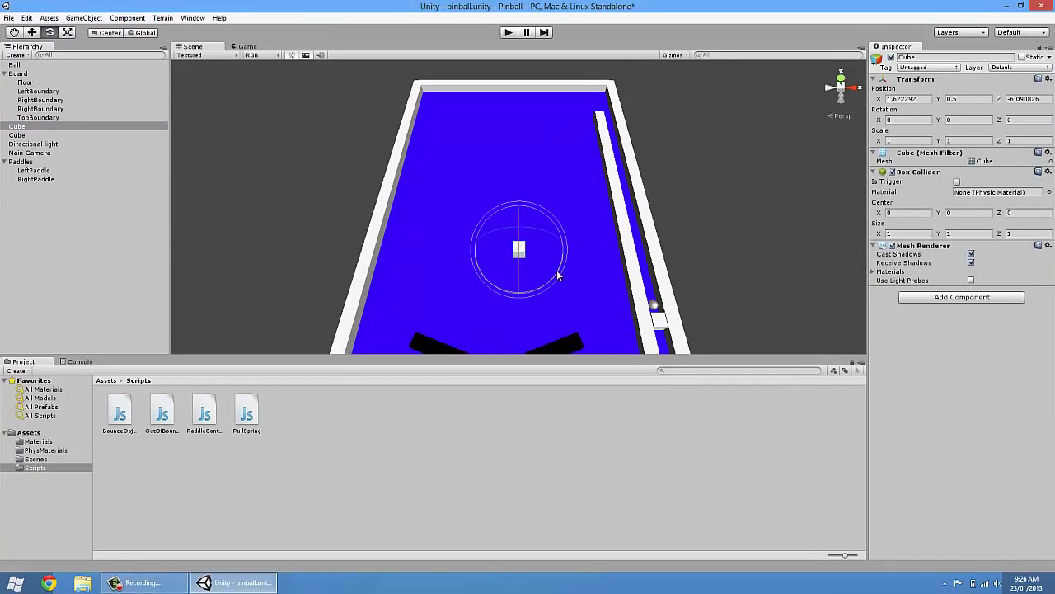
{"action": "left_click_drag", "start_coordinate": [559, 271], "coordinate": [578, 215], "text": "ctrl"}
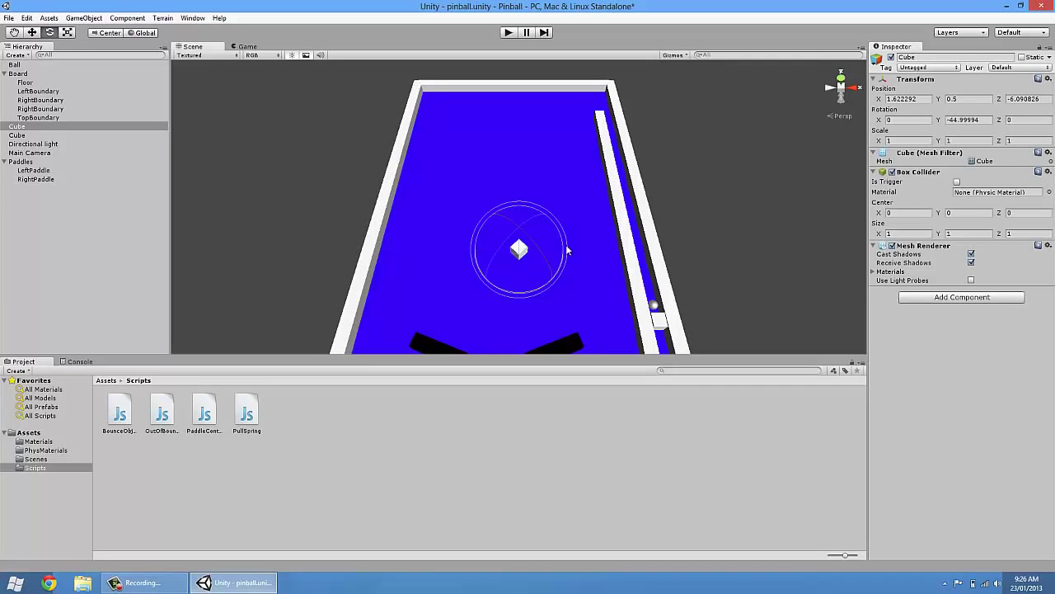
{"action": "key", "text": "r"}
{"action": "left_click_drag", "start_coordinate": [499, 224], "coordinate": [463, 188]}
Move the angled cube into the board's far corner at the launch lane's end, at about X 12.01, Z 15.45.
{"action": "key", "text": "w"}
{"action": "scroll", "coordinate": [670, 198], "scroll_direction": "down", "scroll_amount": 3}
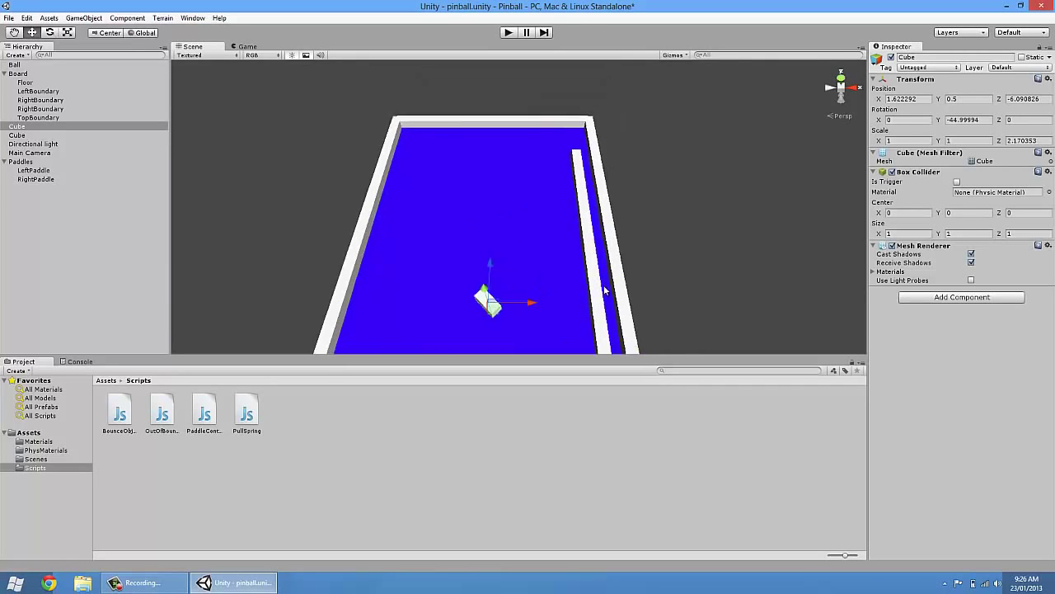
{"action": "left_click_drag", "start_coordinate": [495, 311], "coordinate": [591, 132]}
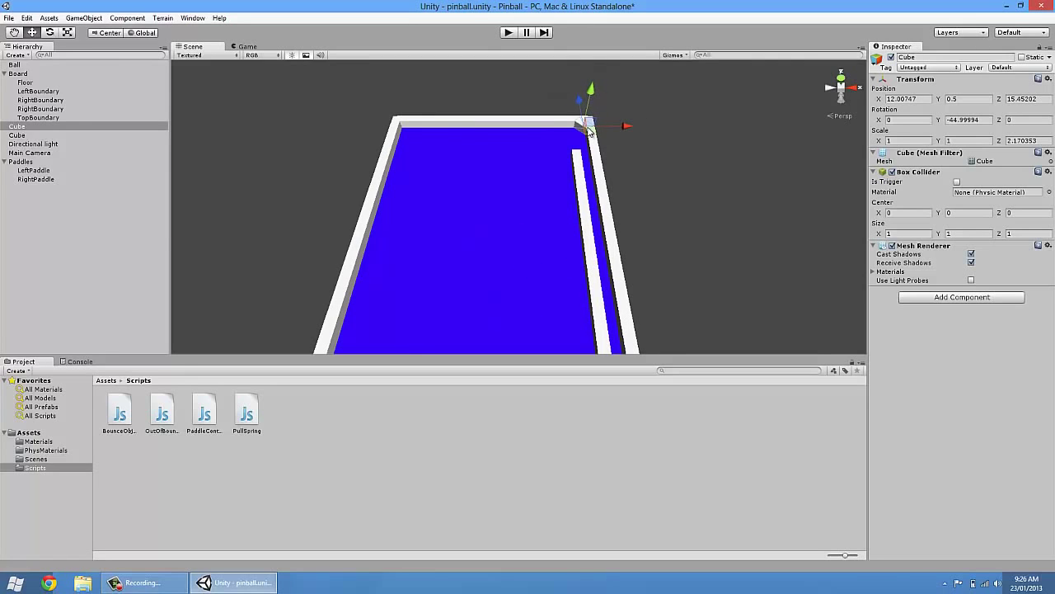
{"action": "left_click", "coordinate": [637, 290]}
Review the settings of the ball, the right paddle's Flipper Strength and the launch cube's Pull Spring script.
{"action": "middle_click_drag", "start_coordinate": [638, 291], "coordinate": [681, 246]}
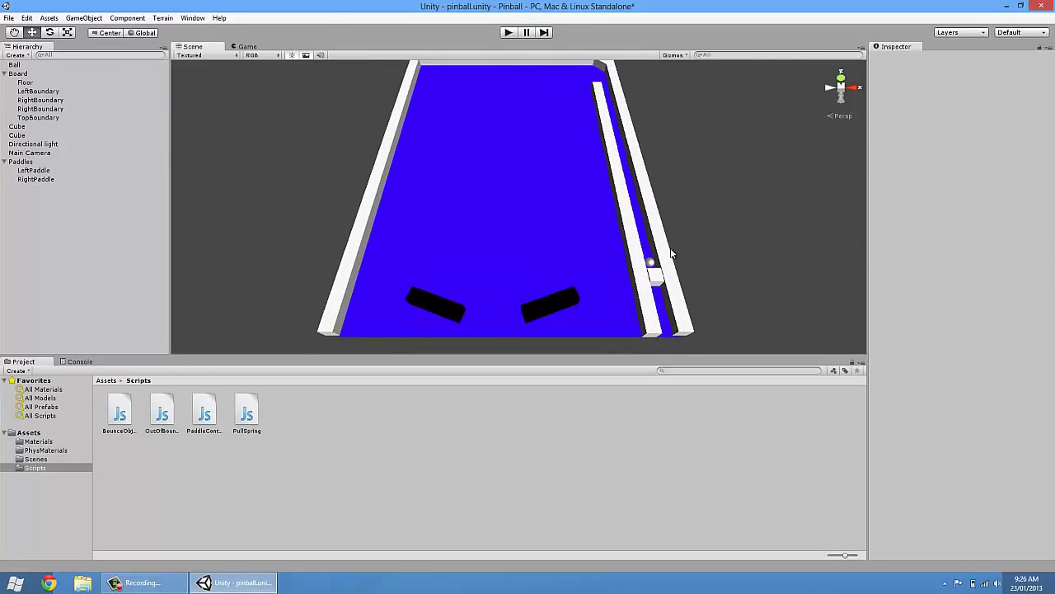
{"action": "left_click", "coordinate": [651, 264]}
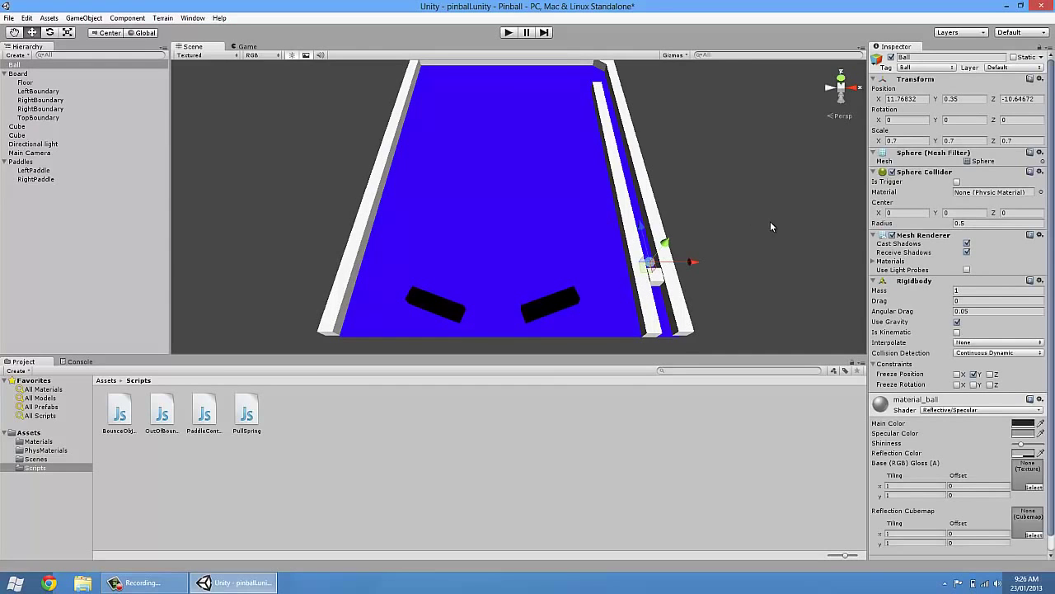
{"action": "left_click", "coordinate": [555, 300]}
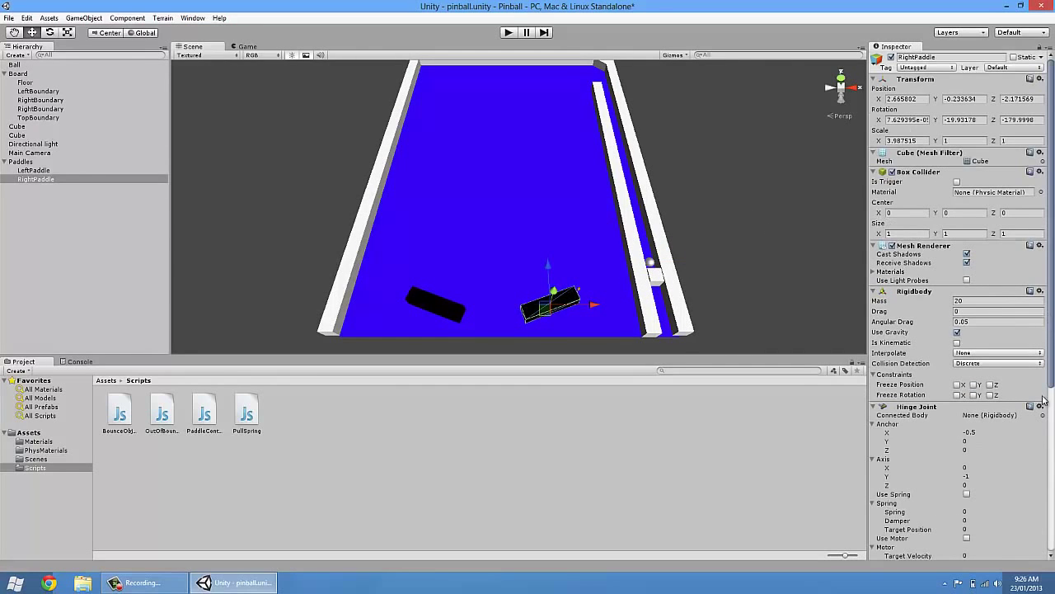
{"action": "scroll", "coordinate": [1041, 446], "scroll_direction": "down", "scroll_amount": 5}
{"action": "left_click", "coordinate": [963, 428]}
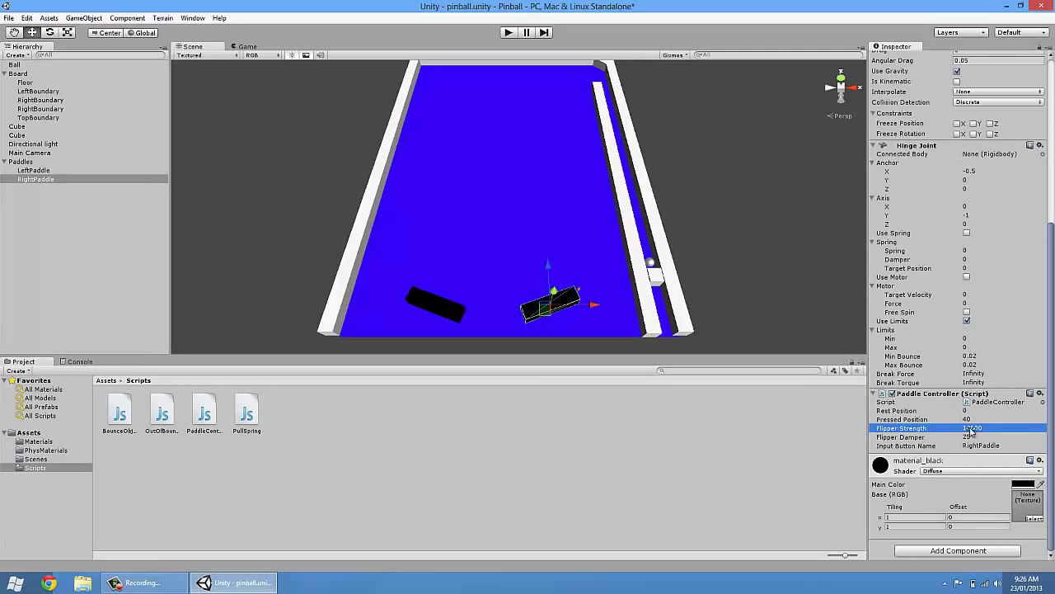
{"action": "left_click", "coordinate": [660, 280]}
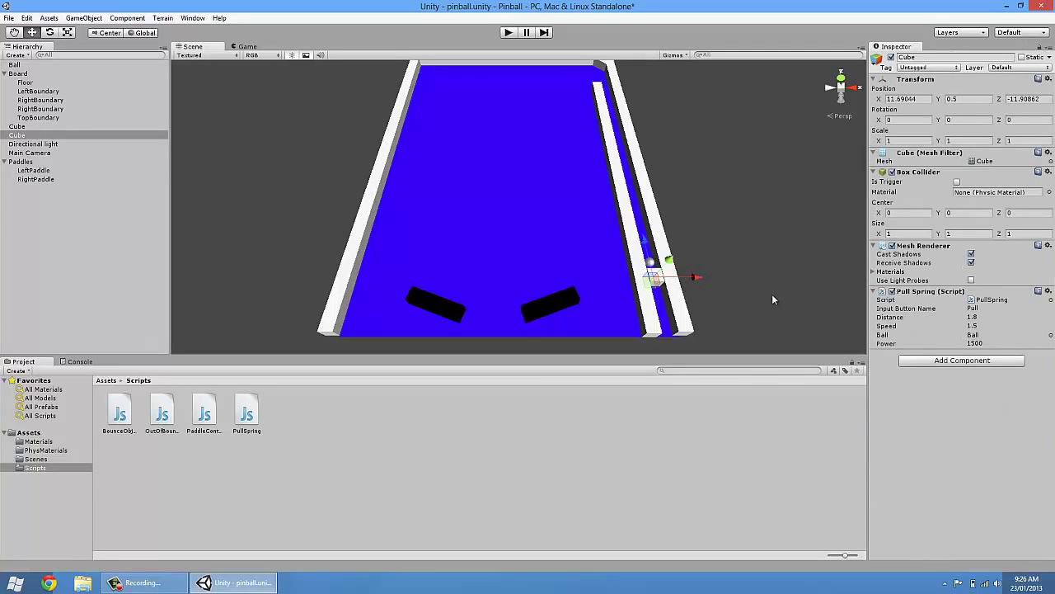
{"action": "left_click", "coordinate": [914, 333]}
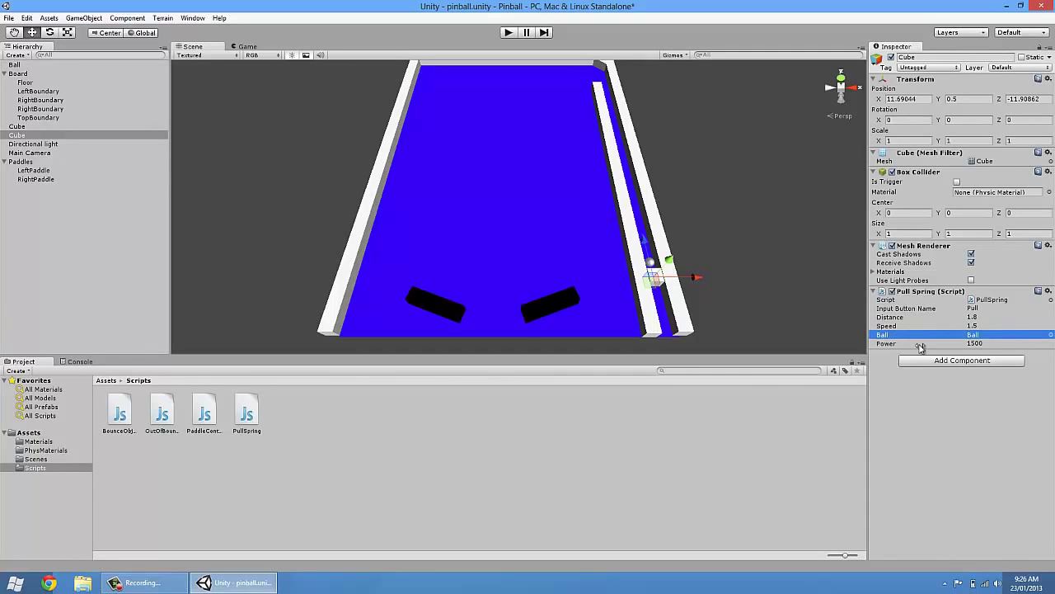
Run the game to test launching the ball out of the lane with the pull spring.
{"action": "left_click", "coordinate": [774, 268]}
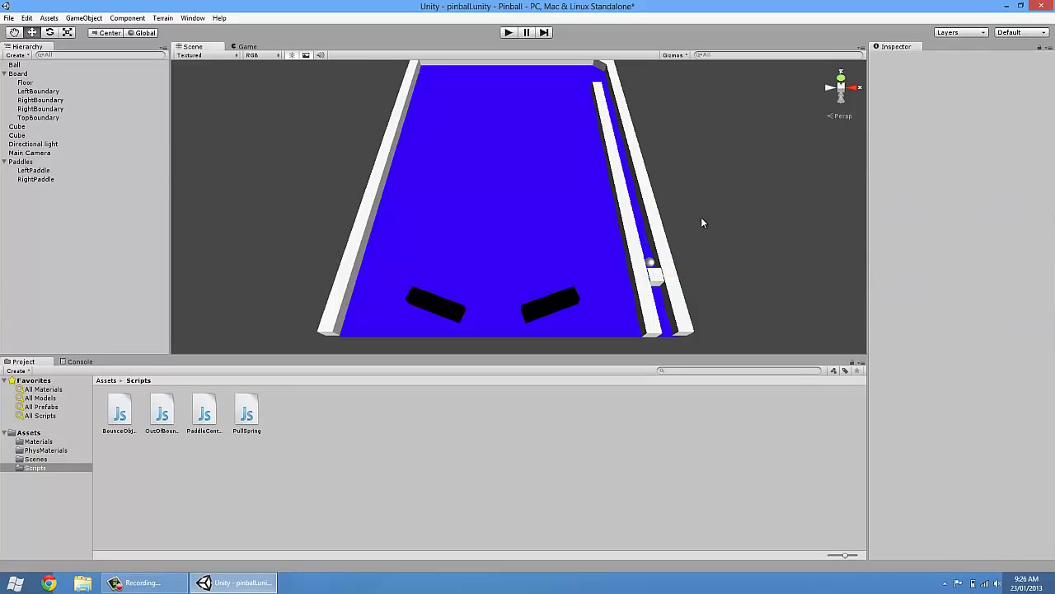
{"action": "left_click", "coordinate": [509, 32]}
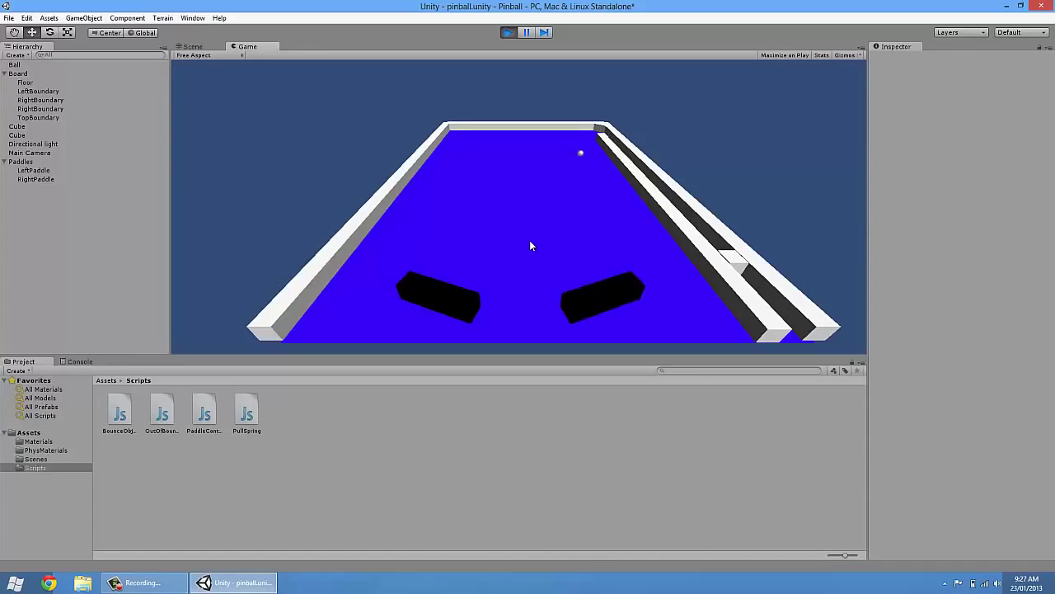
Test the right flipper in the running game and end the play test.
{"action": "key", "text": "Right"}
{"action": "left_click", "coordinate": [509, 33]}
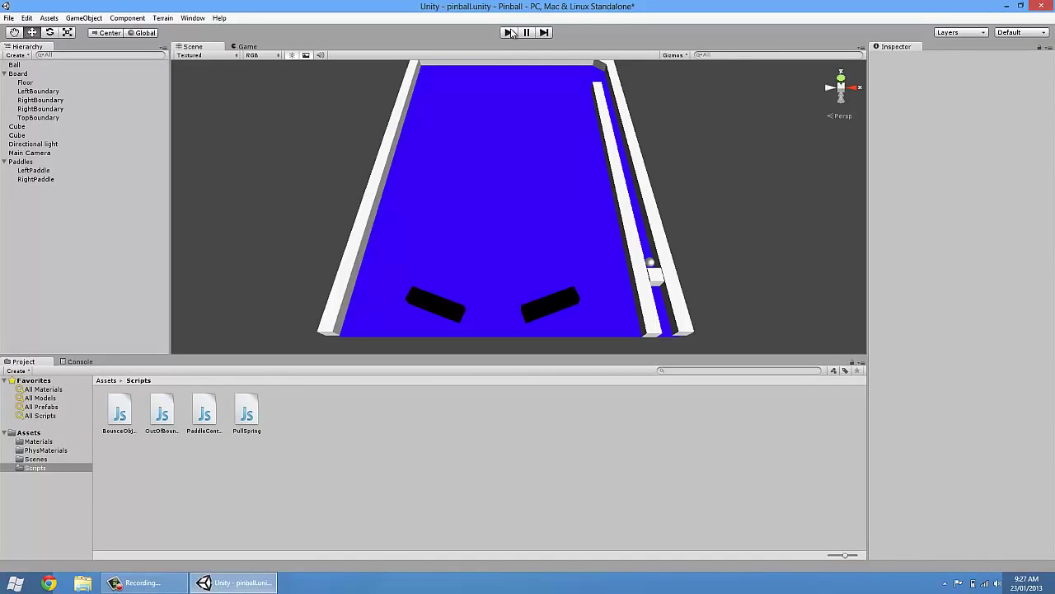
Set the Rigidbody collision detection of both the right and left paddles to Continuous.
{"action": "left_click", "coordinate": [549, 310]}
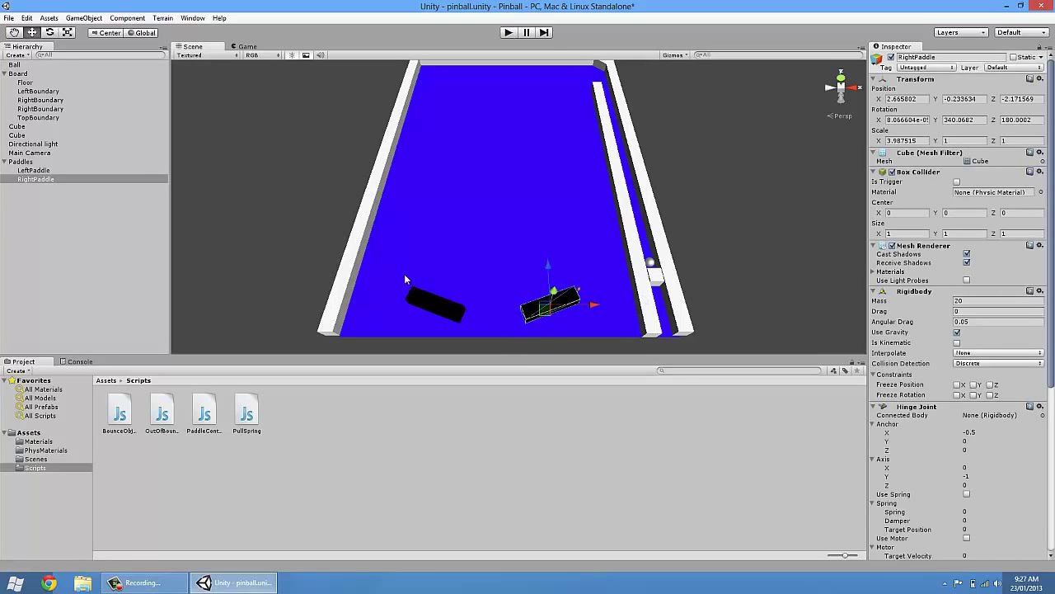
{"action": "left_click", "coordinate": [966, 365]}
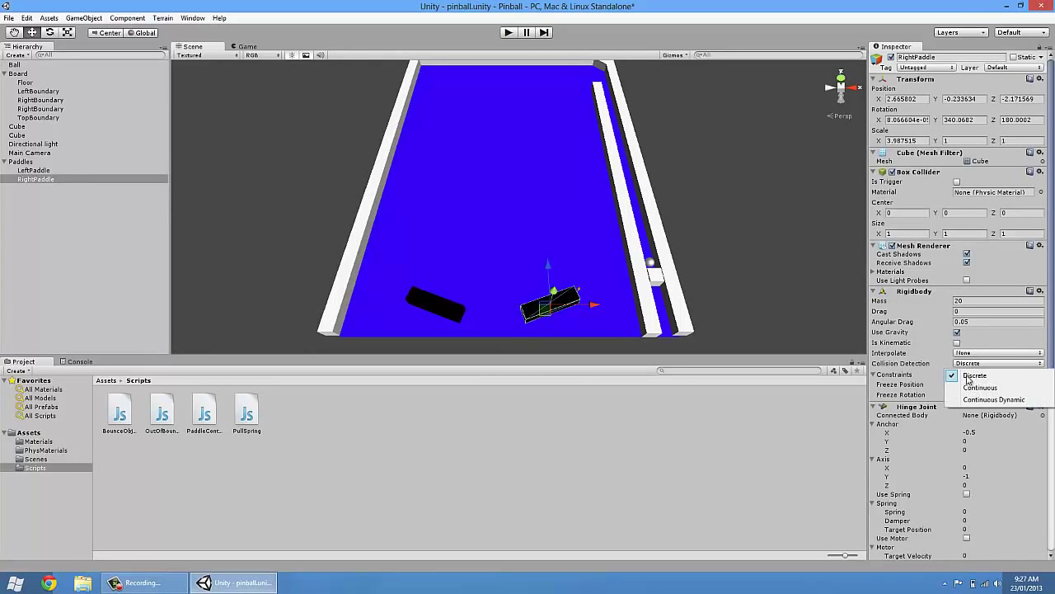
{"action": "left_click", "coordinate": [973, 387]}
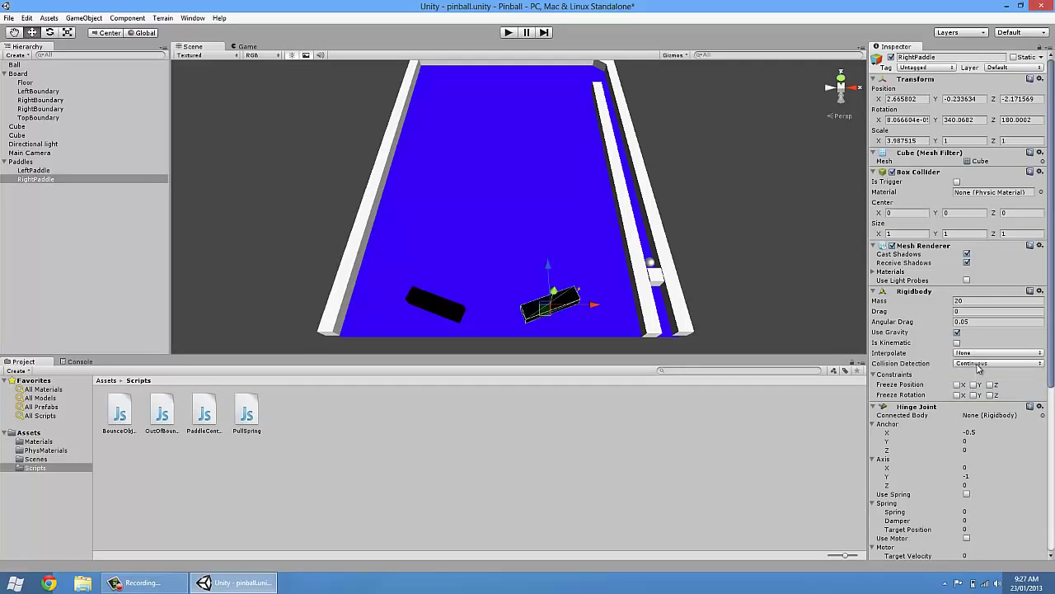
{"action": "left_click", "coordinate": [457, 312]}
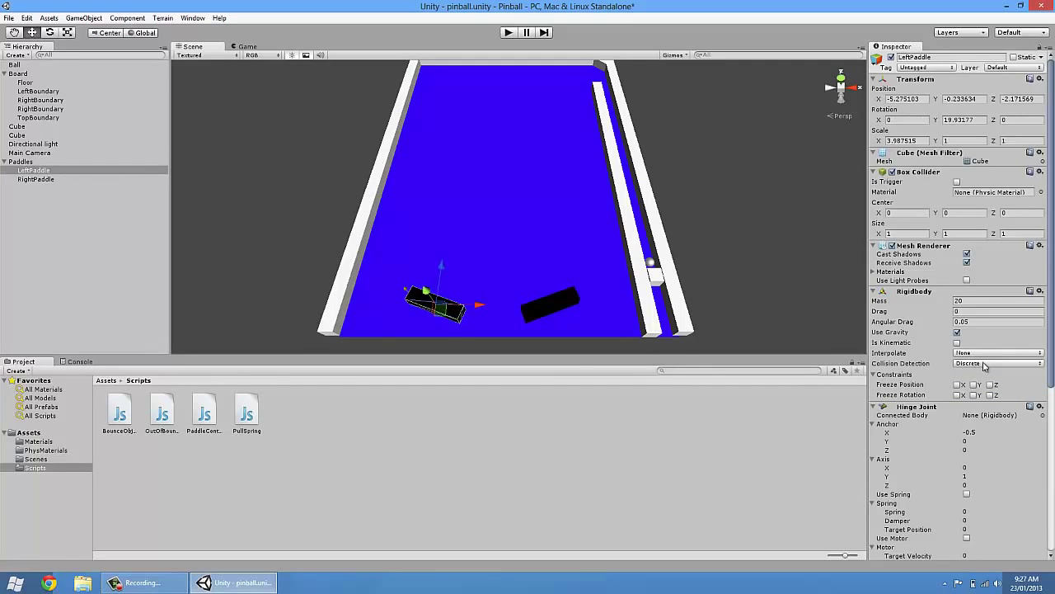
{"action": "left_click", "coordinate": [984, 365]}
{"action": "left_click", "coordinate": [971, 387]}
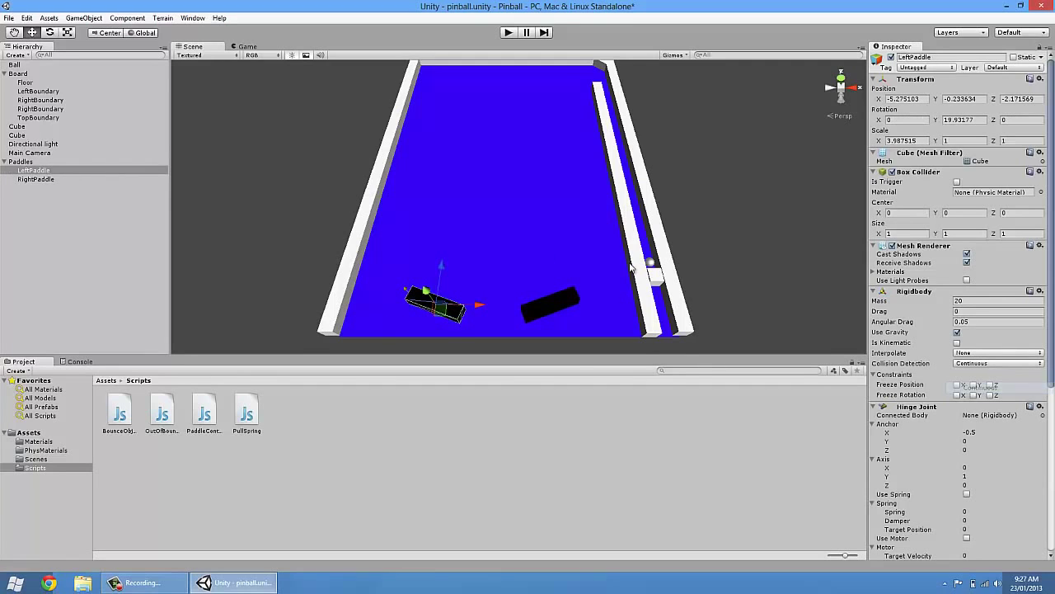
{"action": "left_click", "coordinate": [757, 237]}
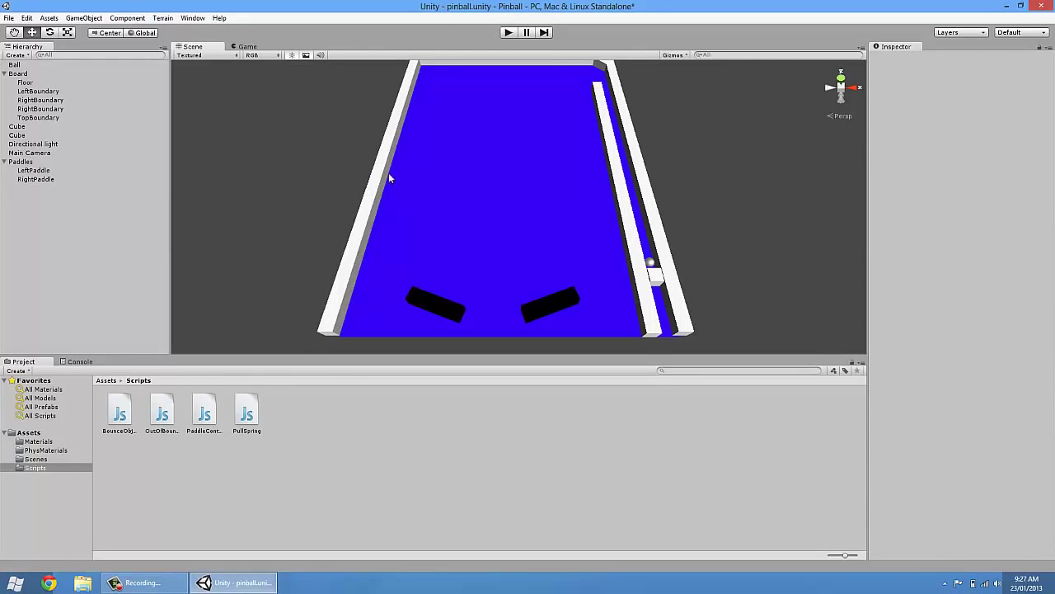
{"action": "scroll", "coordinate": [549, 183], "scroll_direction": "down", "scroll_amount": 5}
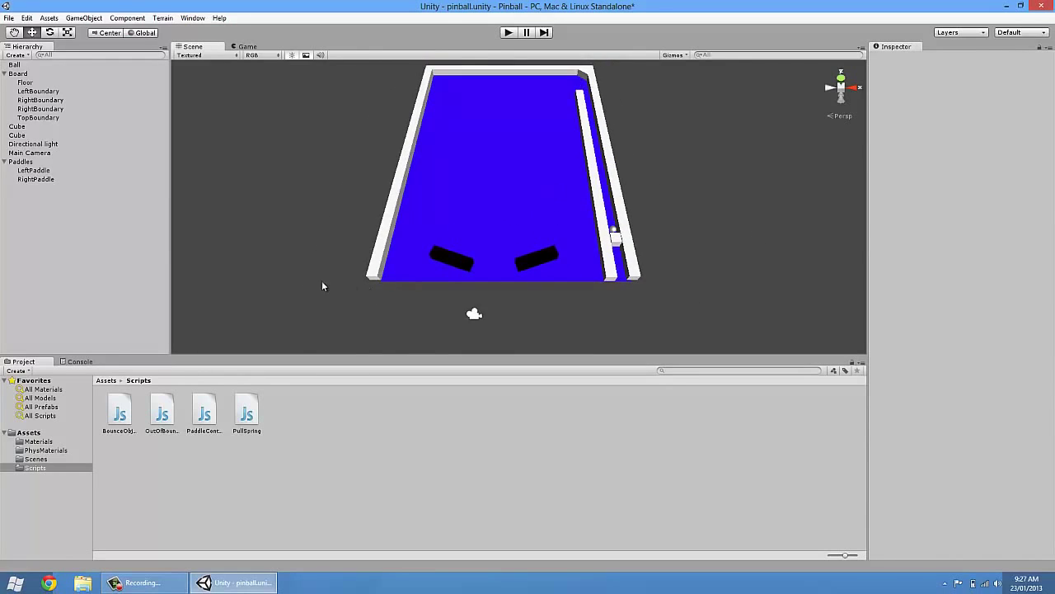
{"action": "scroll", "coordinate": [597, 297], "scroll_direction": "up", "scroll_amount": 4}
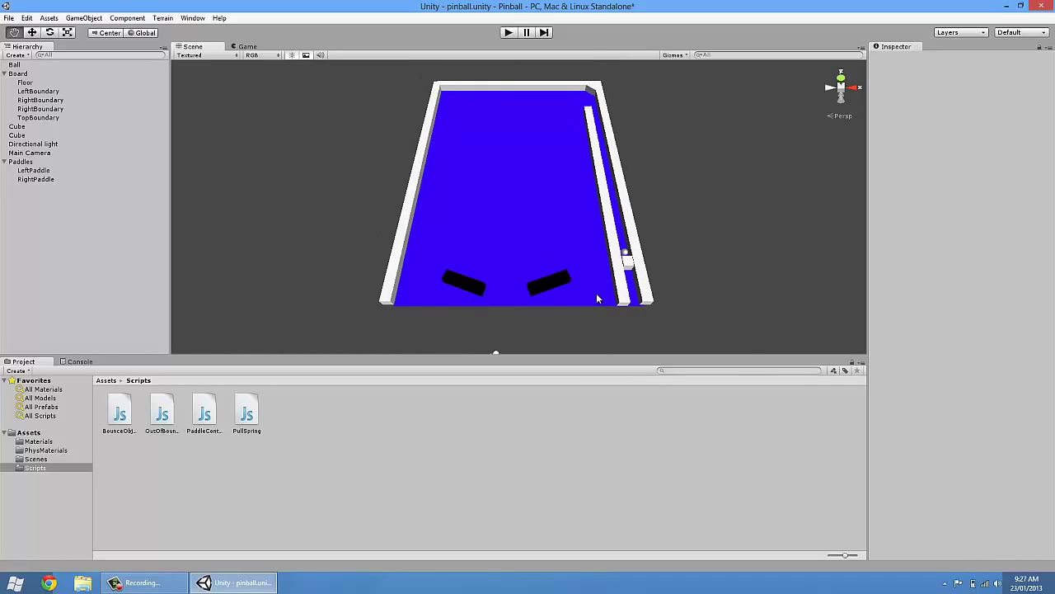